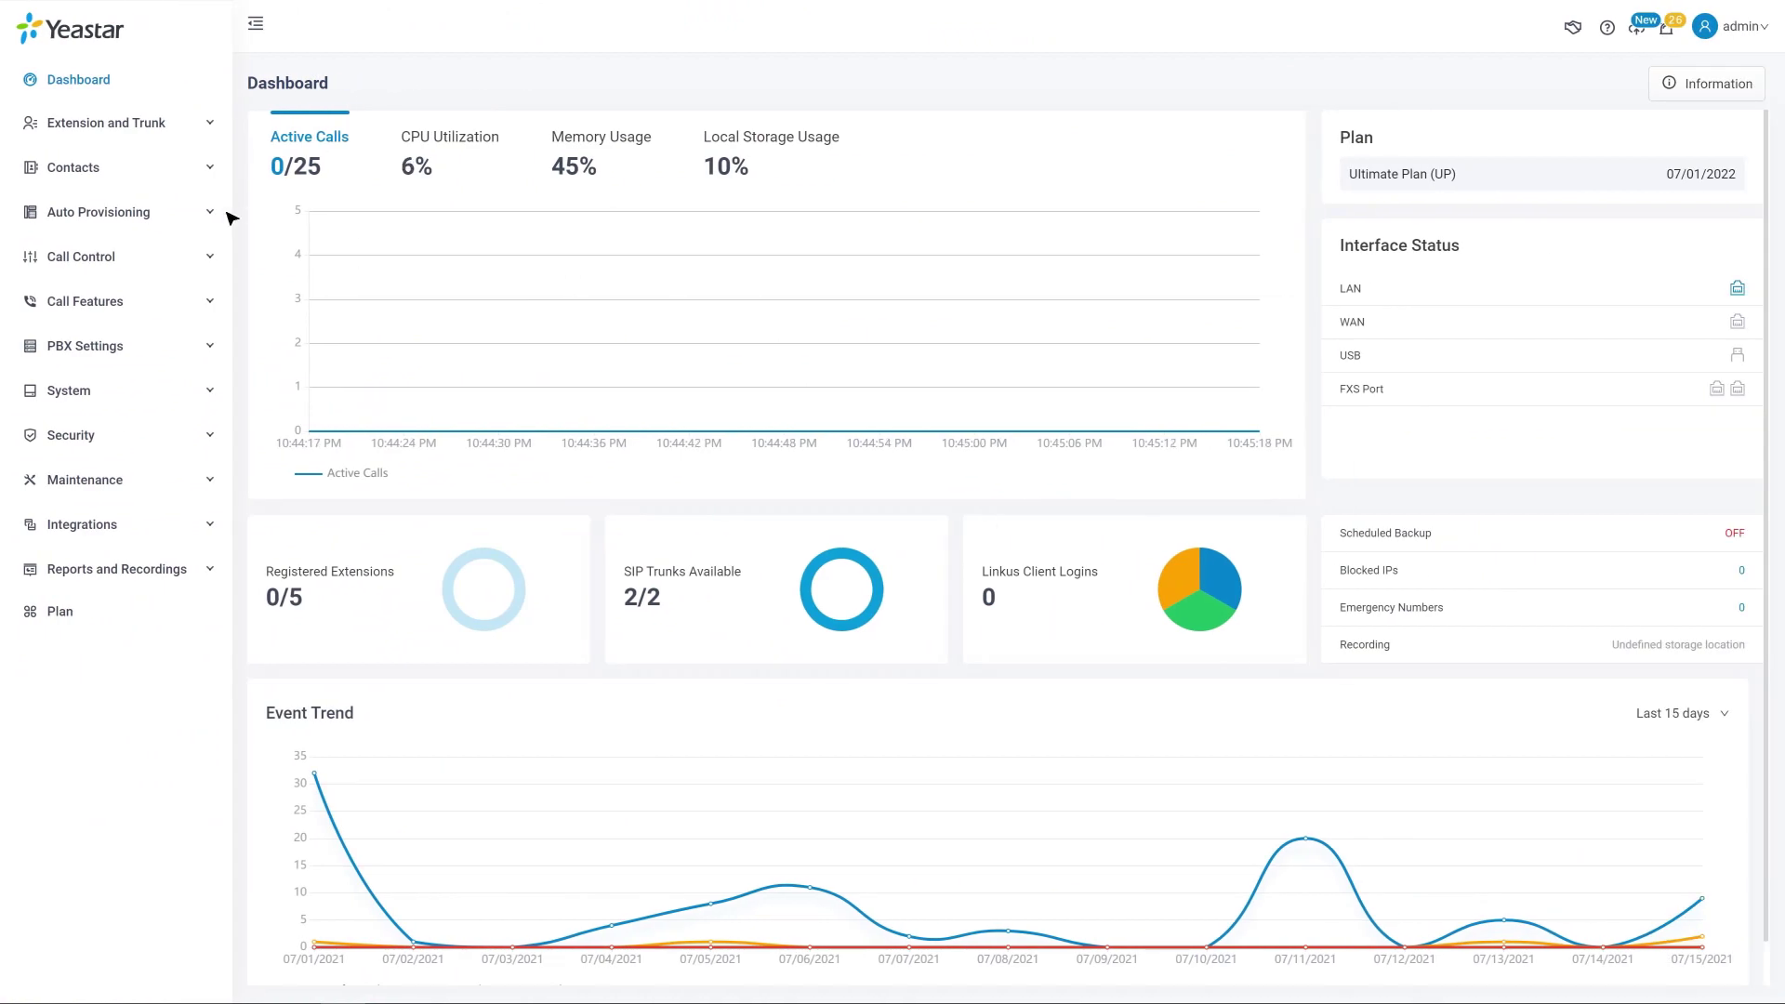
# Step: Open Call Control > Business Hours and Holidays and start a new business hours schedule
pyautogui.click(212, 259)
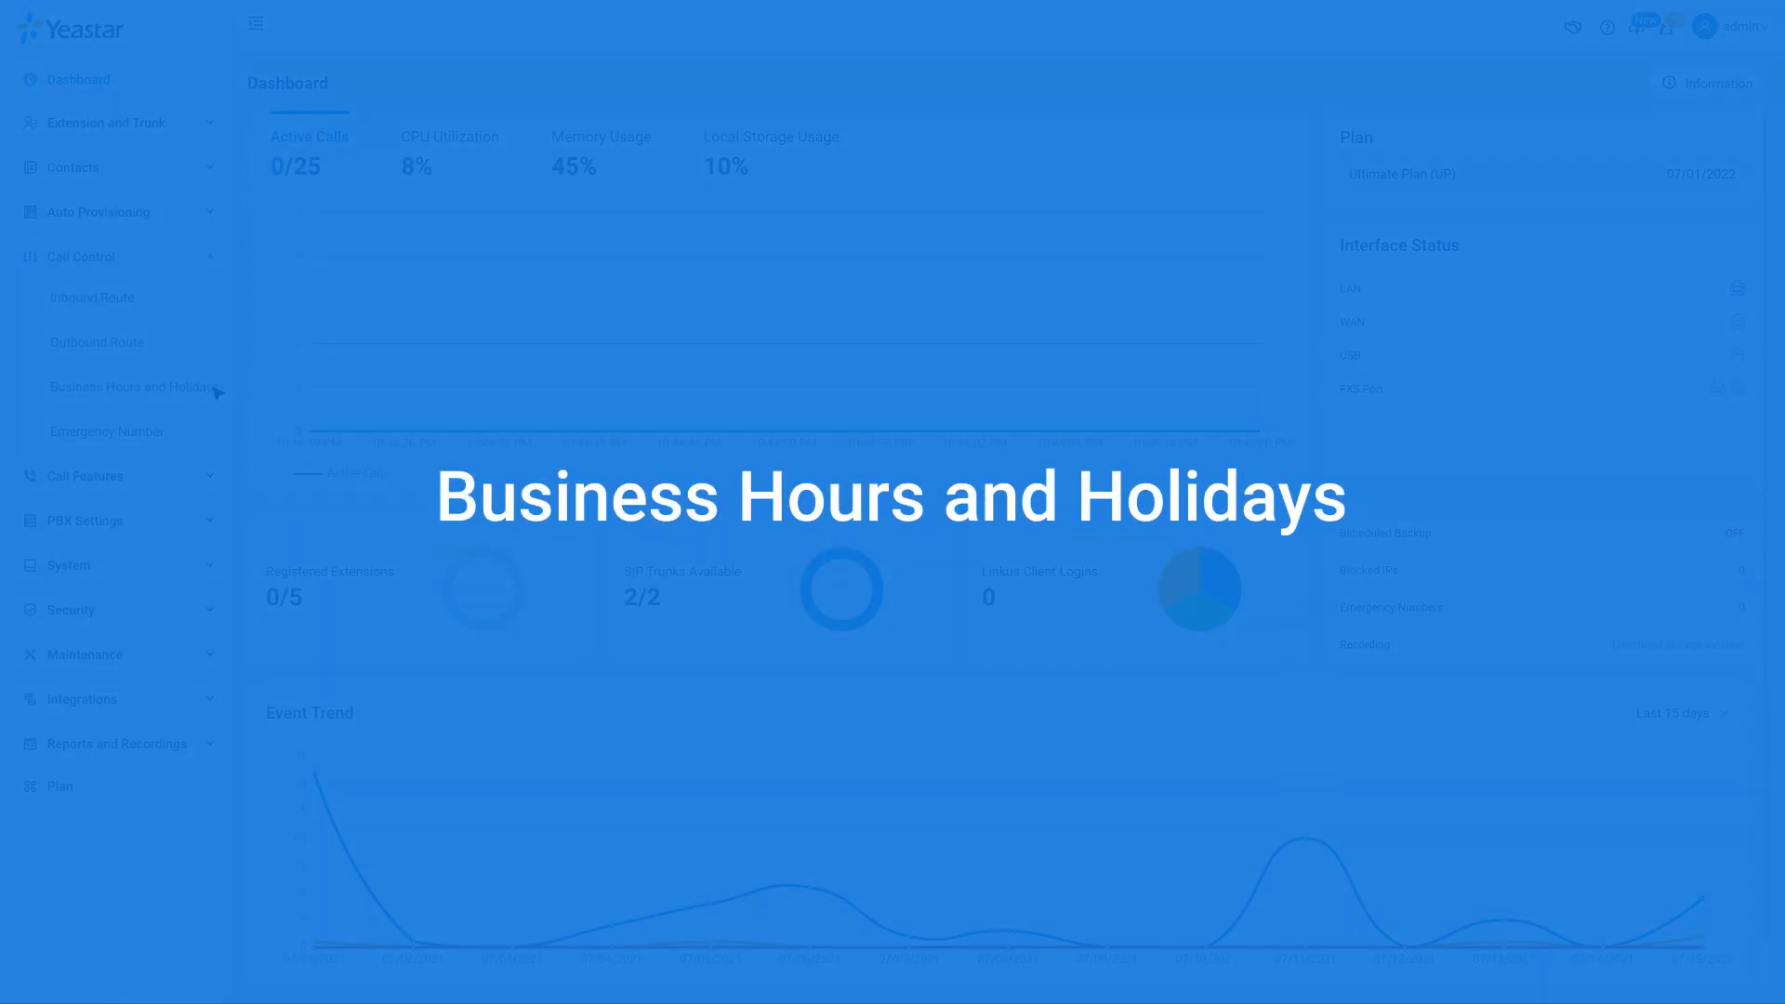
pyautogui.click(223, 389)
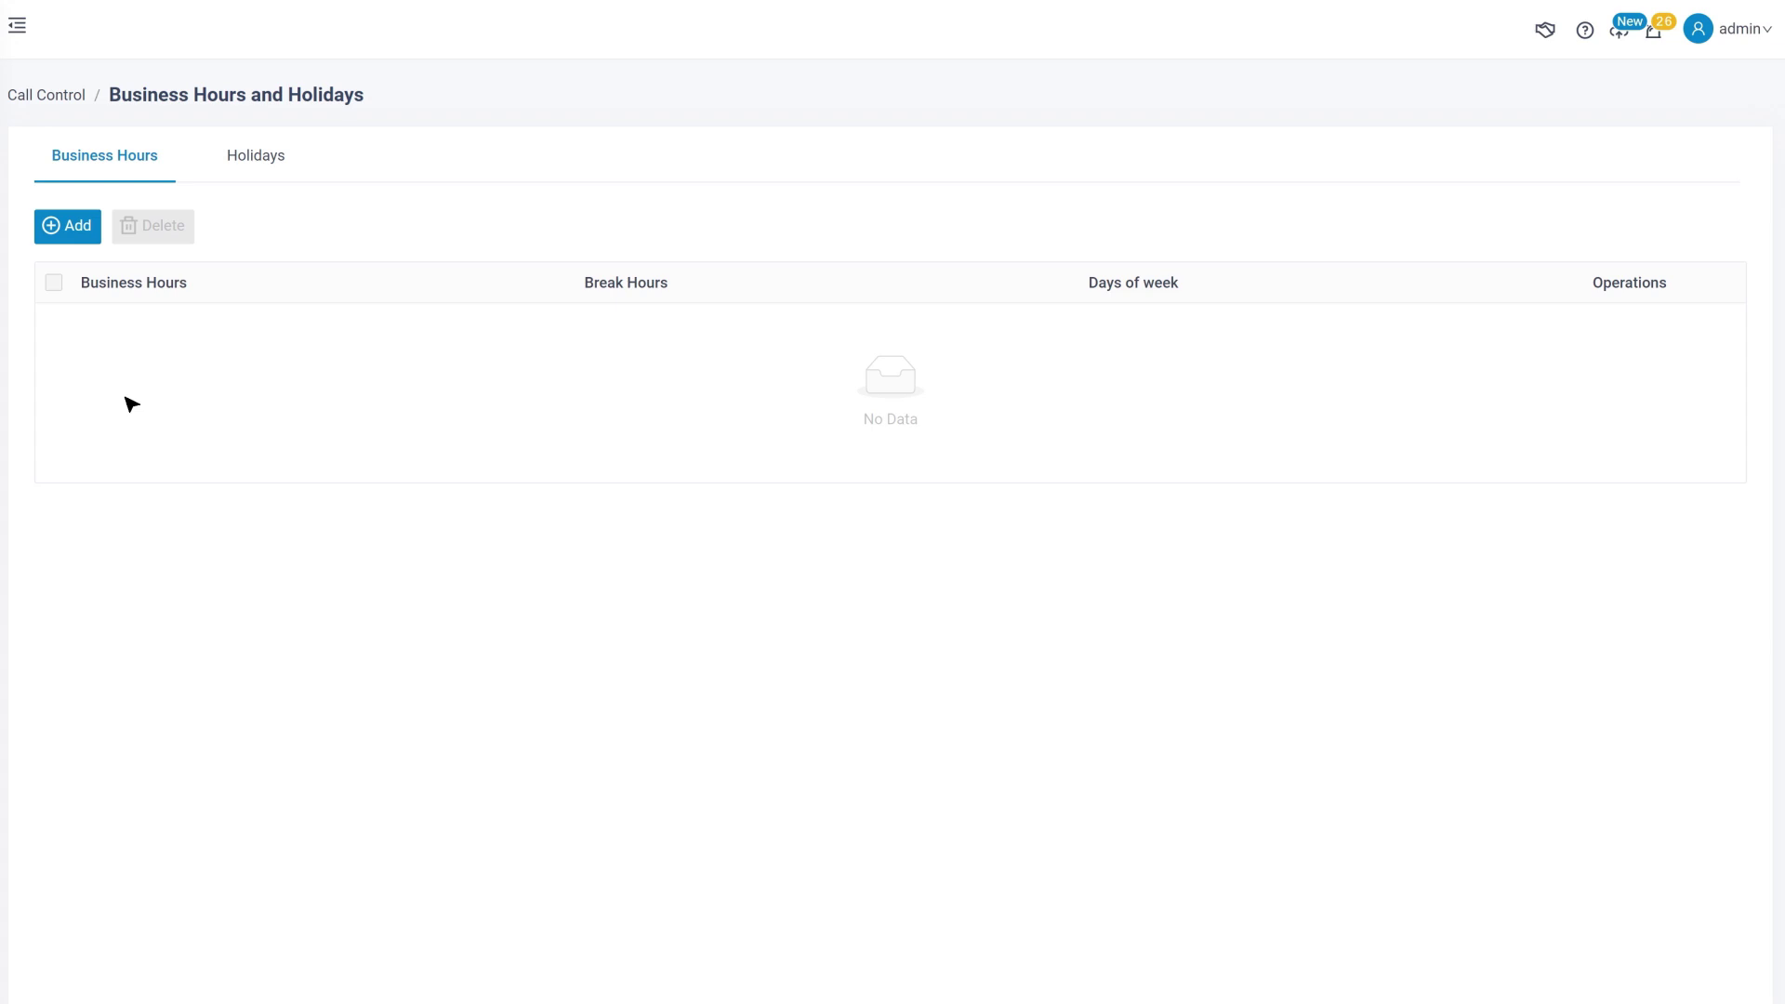
pyautogui.click(60, 226)
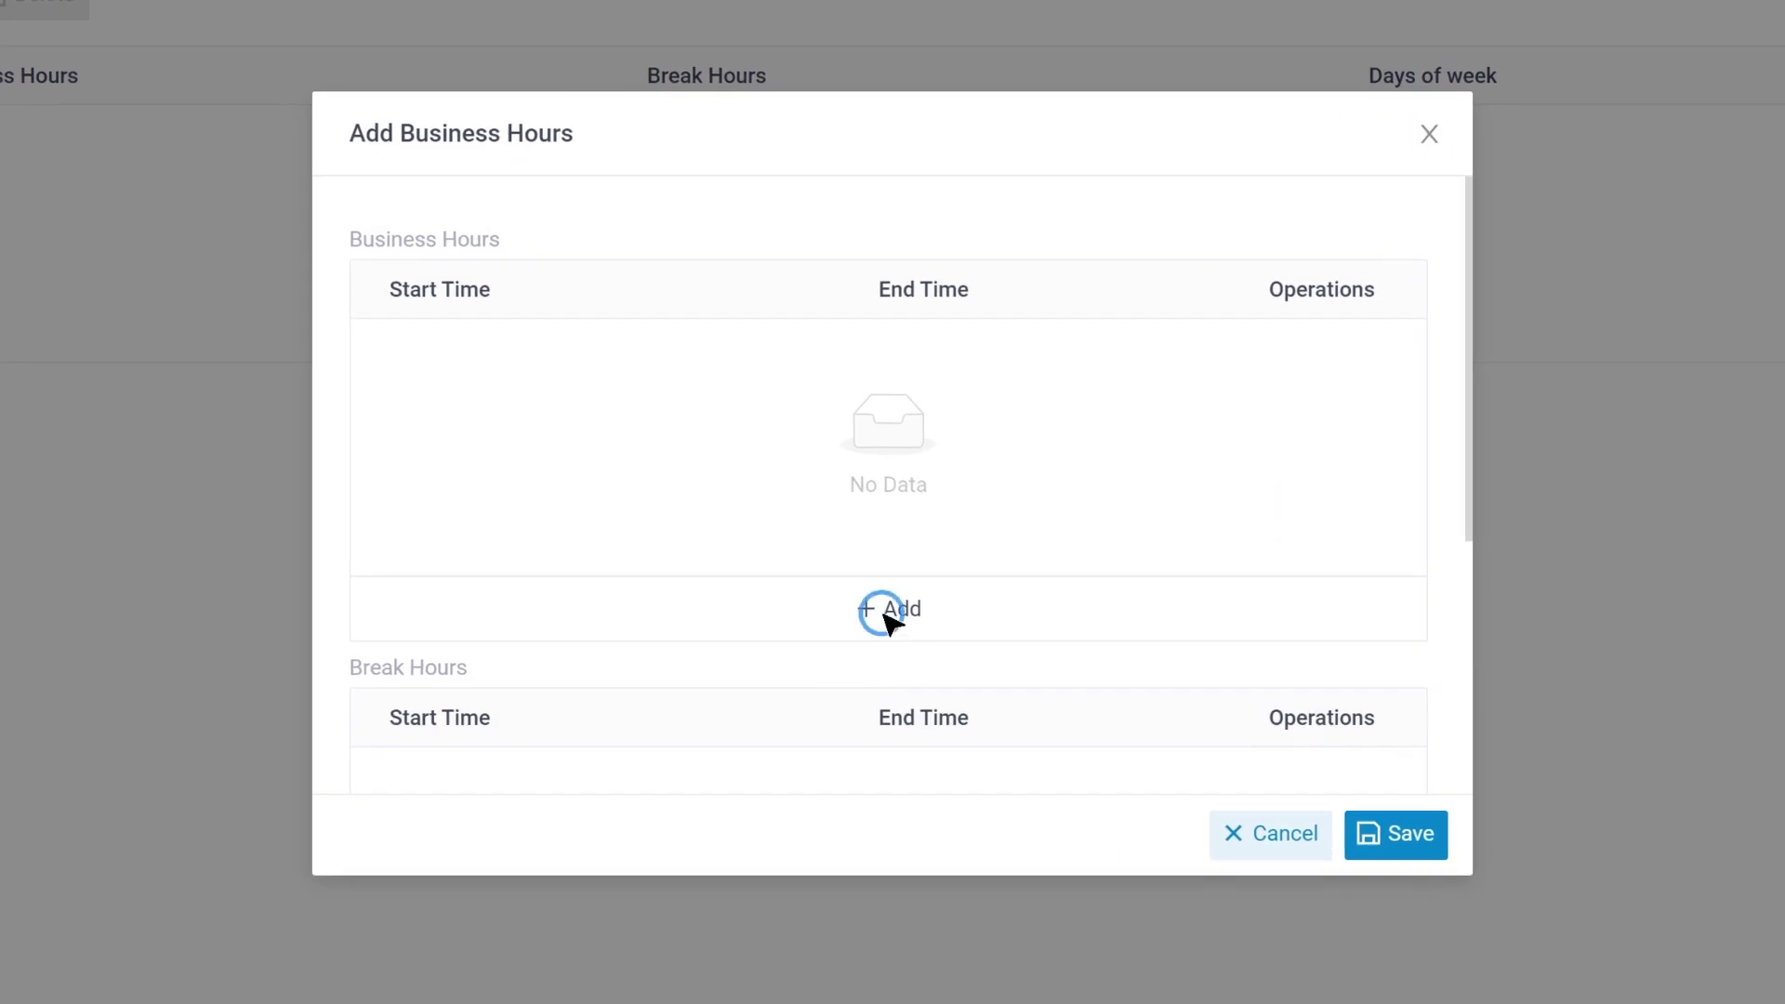
# Step: Add a 09:00 AM–06:00 PM business hours time range
pyautogui.click(884, 610)
pyautogui.click(560, 376)
pyautogui.click(597, 418)
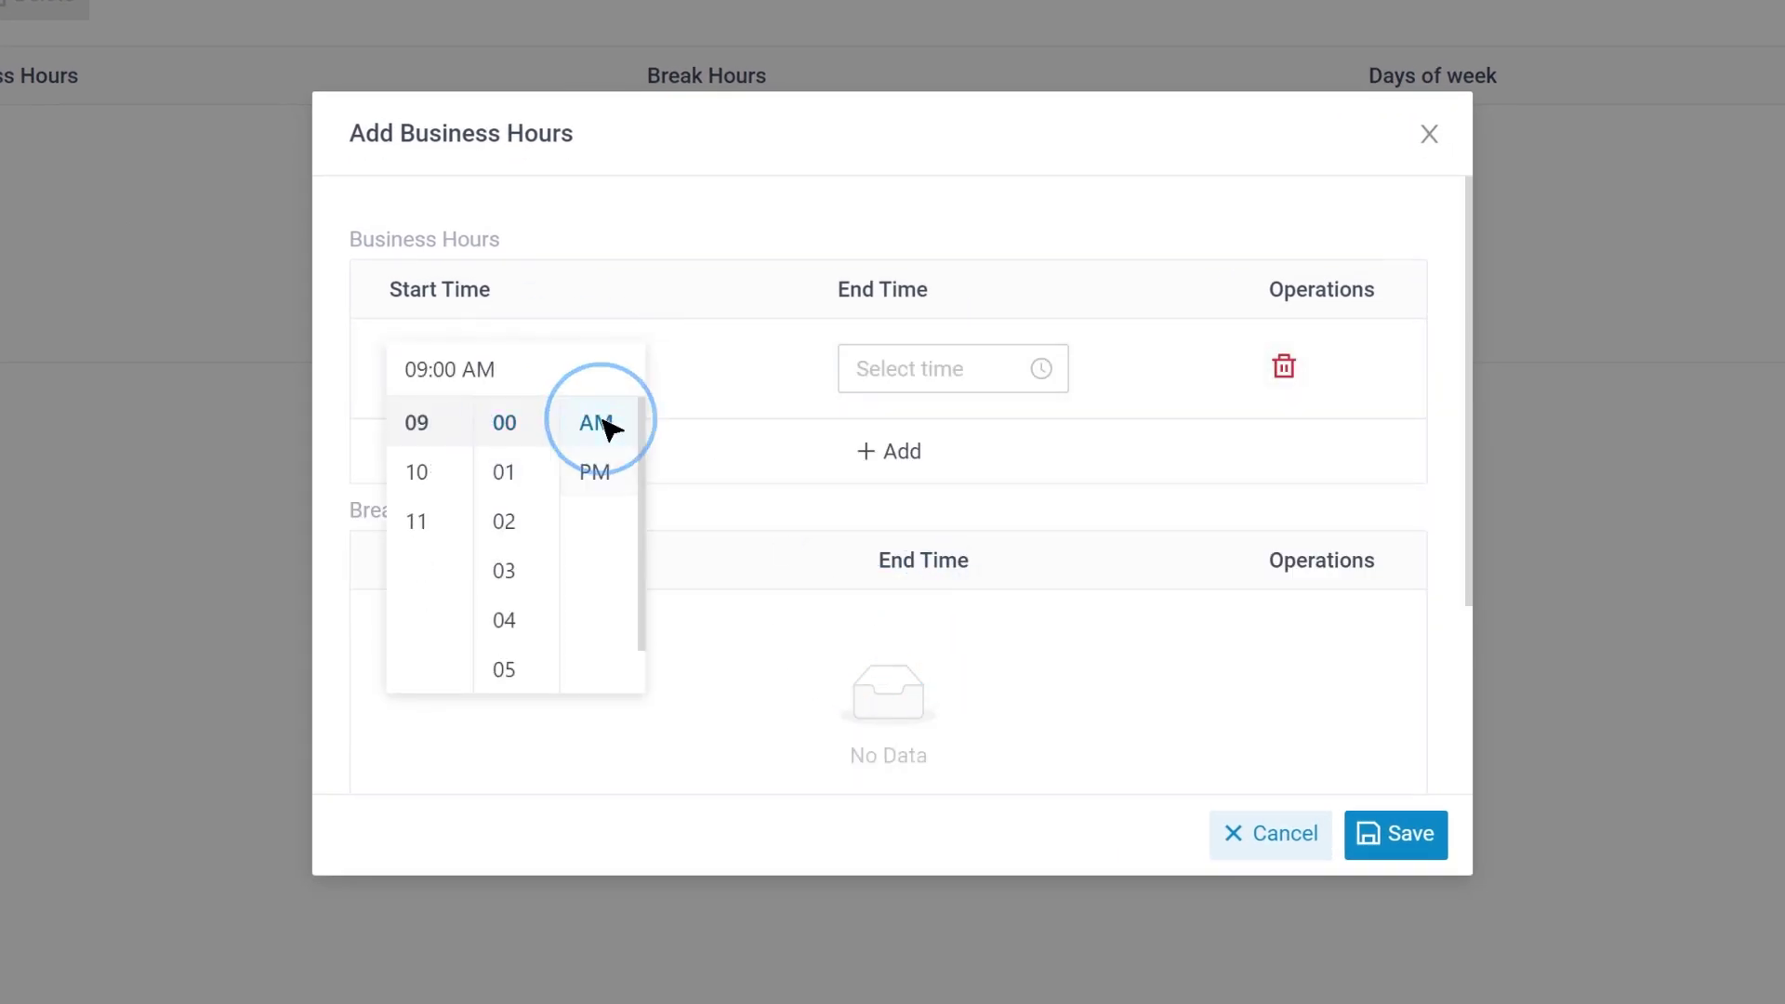
pyautogui.click(918, 374)
pyautogui.click(1013, 424)
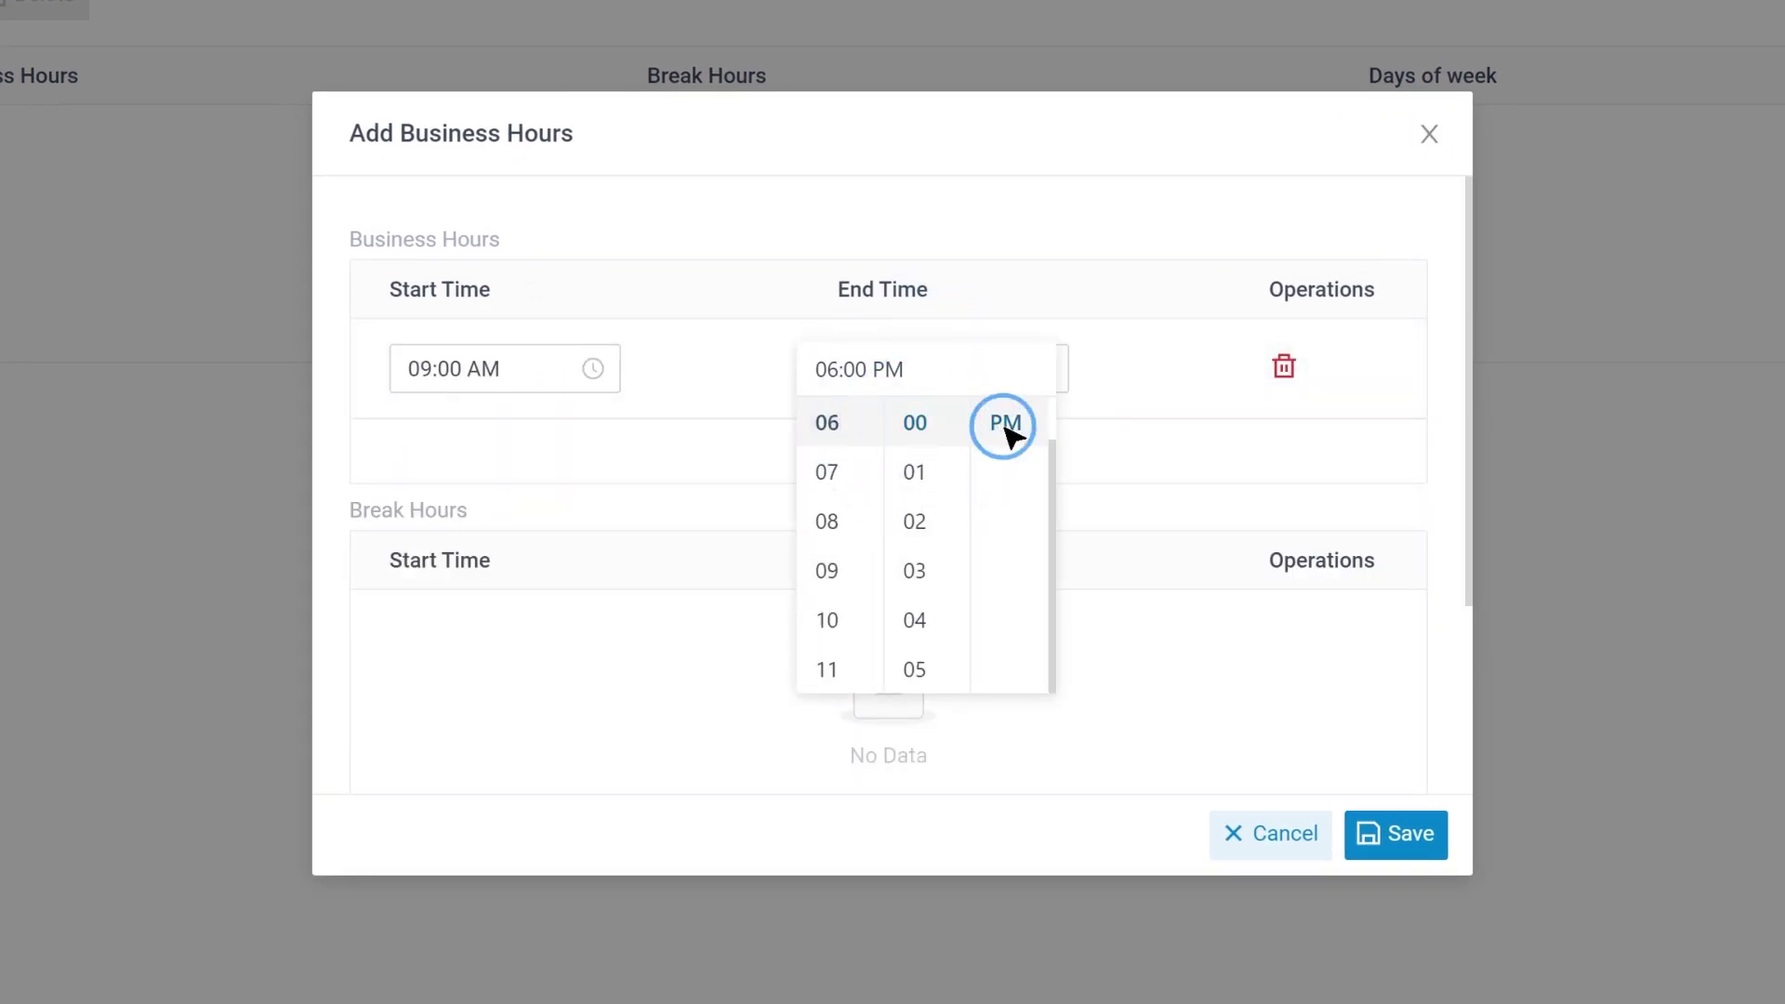
pyautogui.click(1127, 507)
# Step: Add a 12:00 PM–01:00 PM break hours range
pyautogui.scroll(-3, 1132, 509)
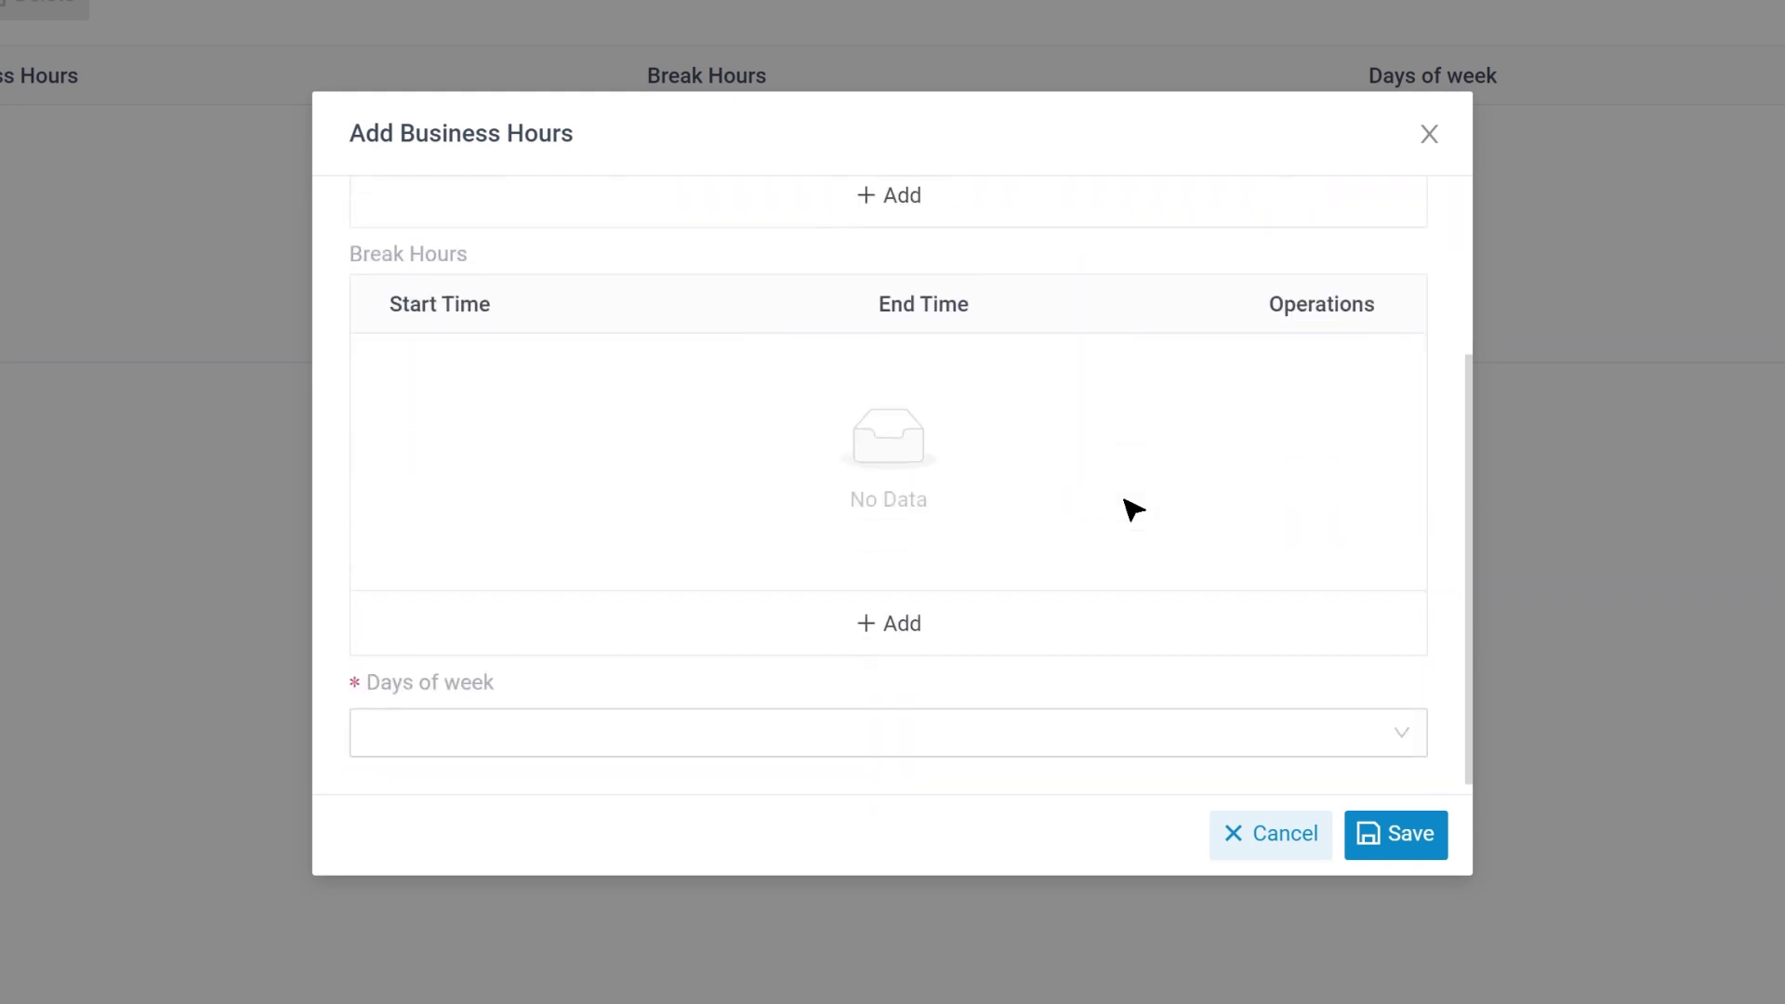
pyautogui.click(888, 615)
pyautogui.click(536, 528)
pyautogui.click(506, 584)
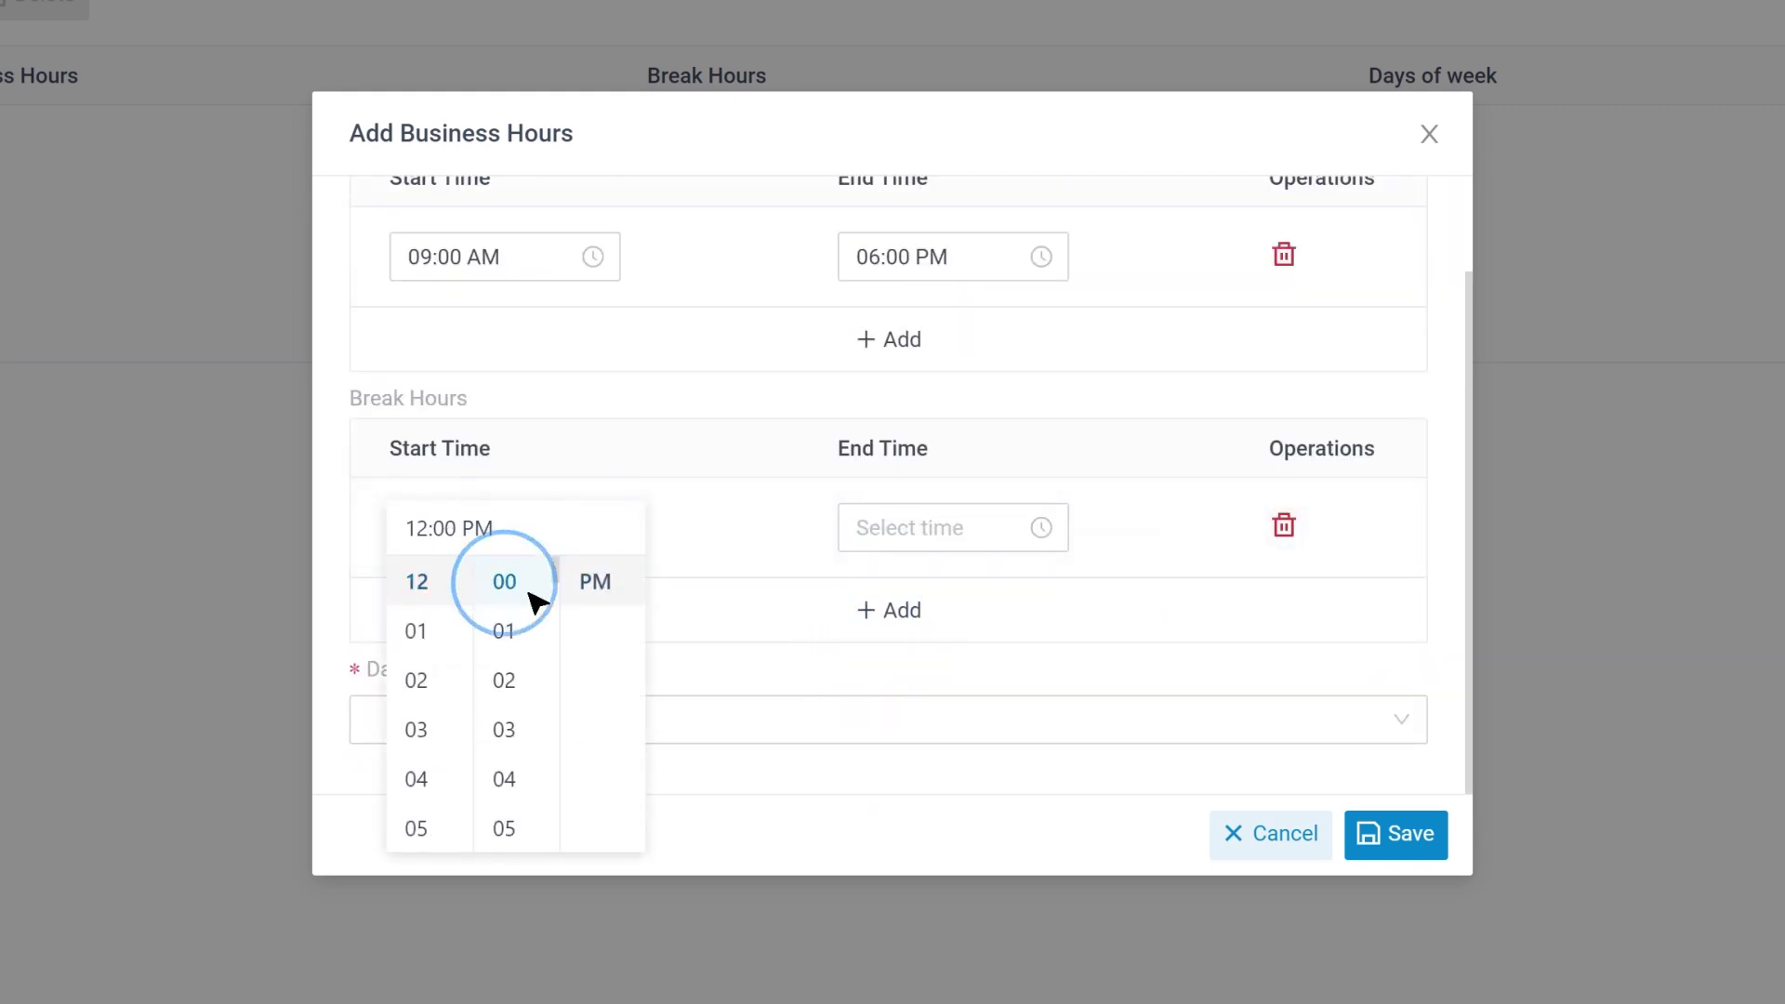
pyautogui.click(931, 526)
pyautogui.click(906, 577)
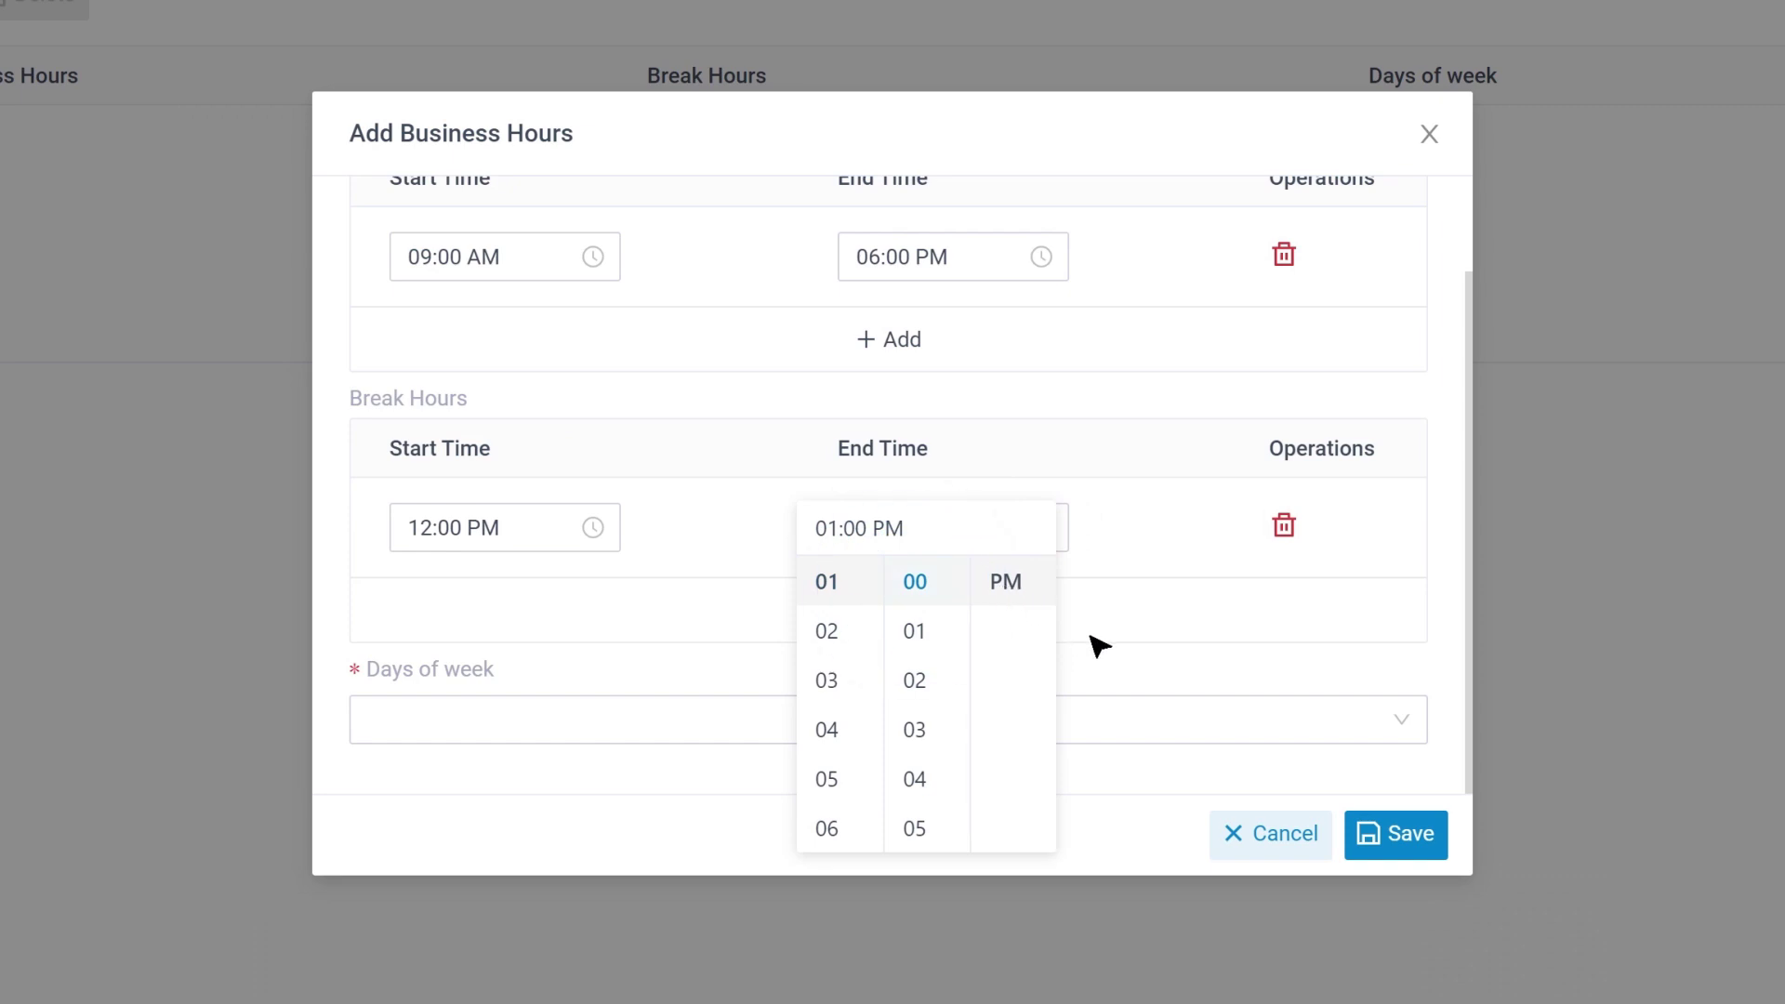
pyautogui.click(1129, 667)
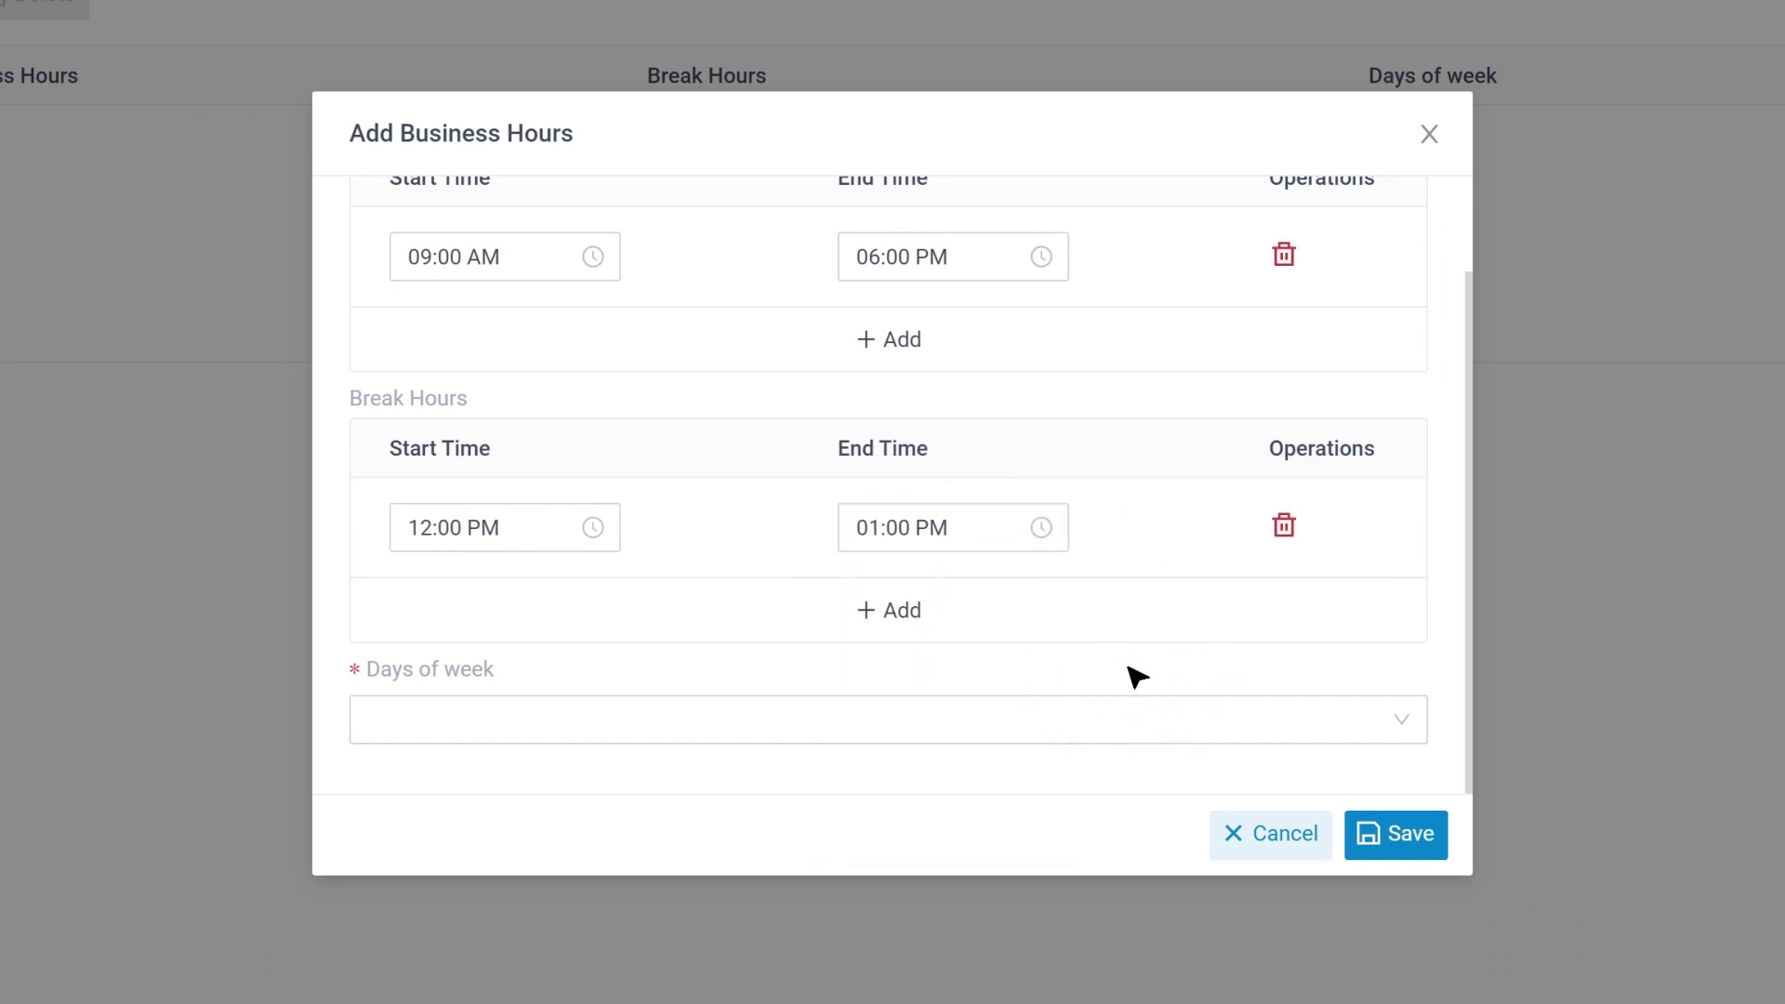
# Step: Apply the schedule to Monday through Friday, save it and apply the changes
pyautogui.click(1401, 719)
pyautogui.click(817, 641)
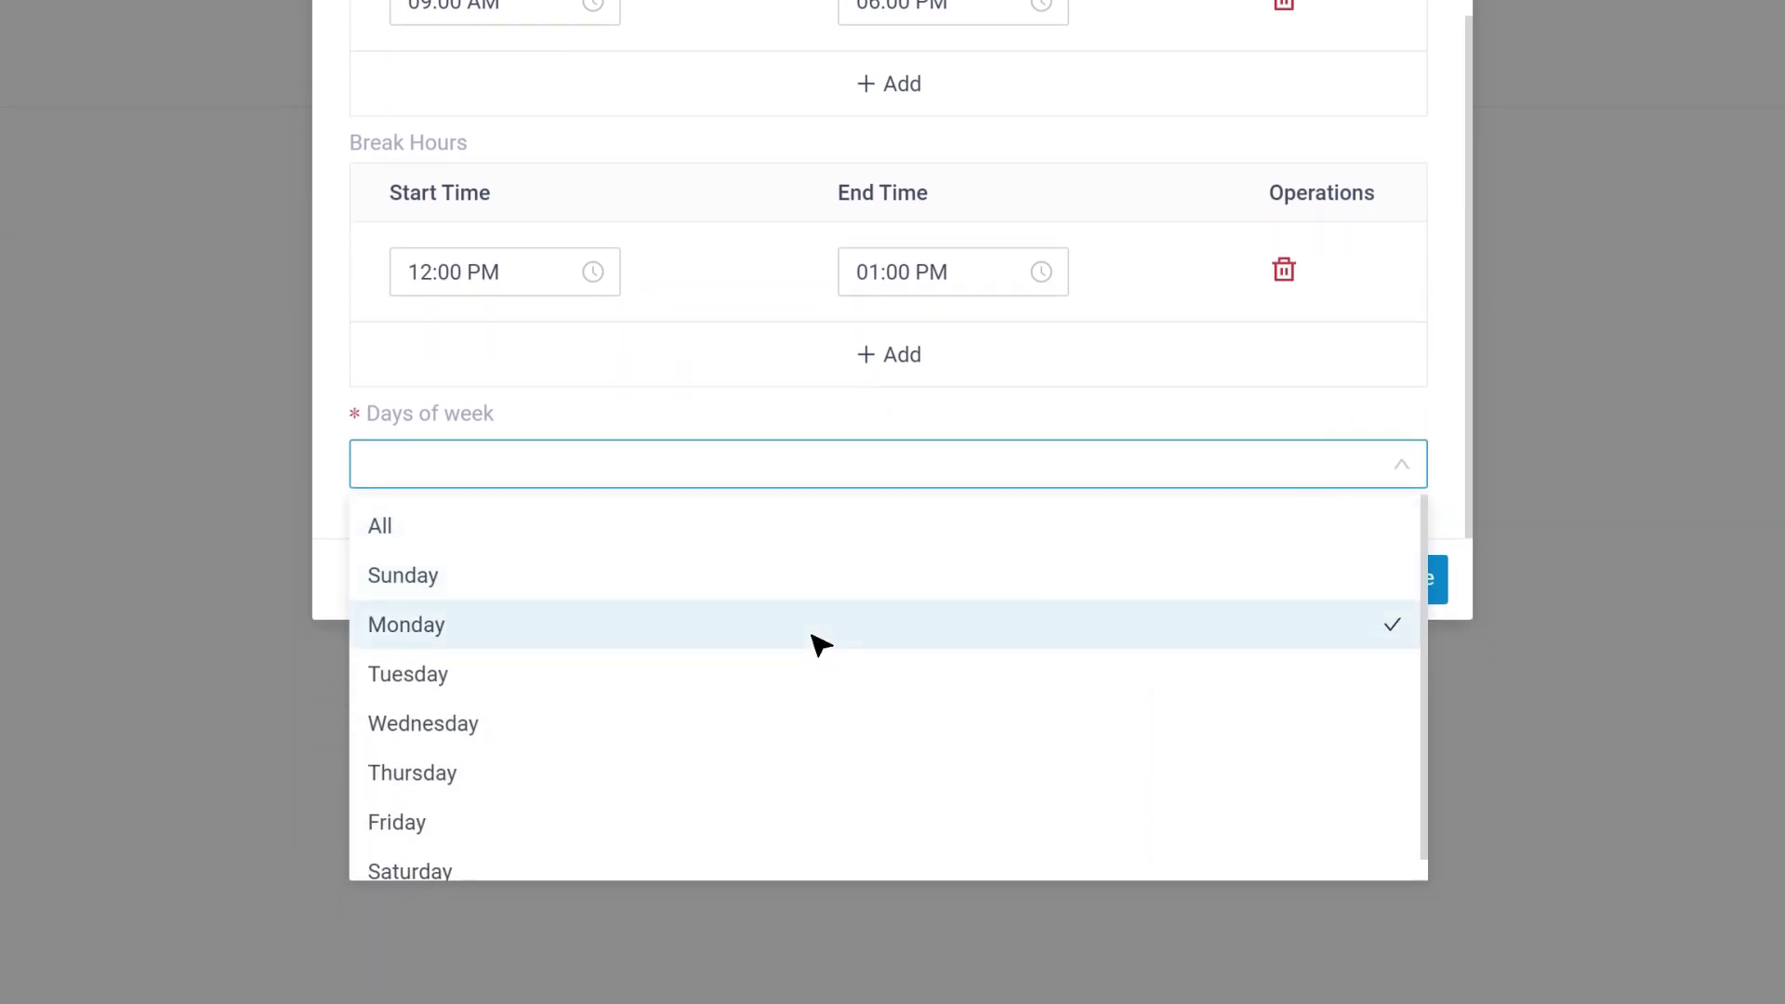
pyautogui.click(817, 674)
pyautogui.click(817, 724)
pyautogui.click(818, 772)
pyautogui.click(817, 821)
pyautogui.click(1402, 466)
pyautogui.click(1403, 586)
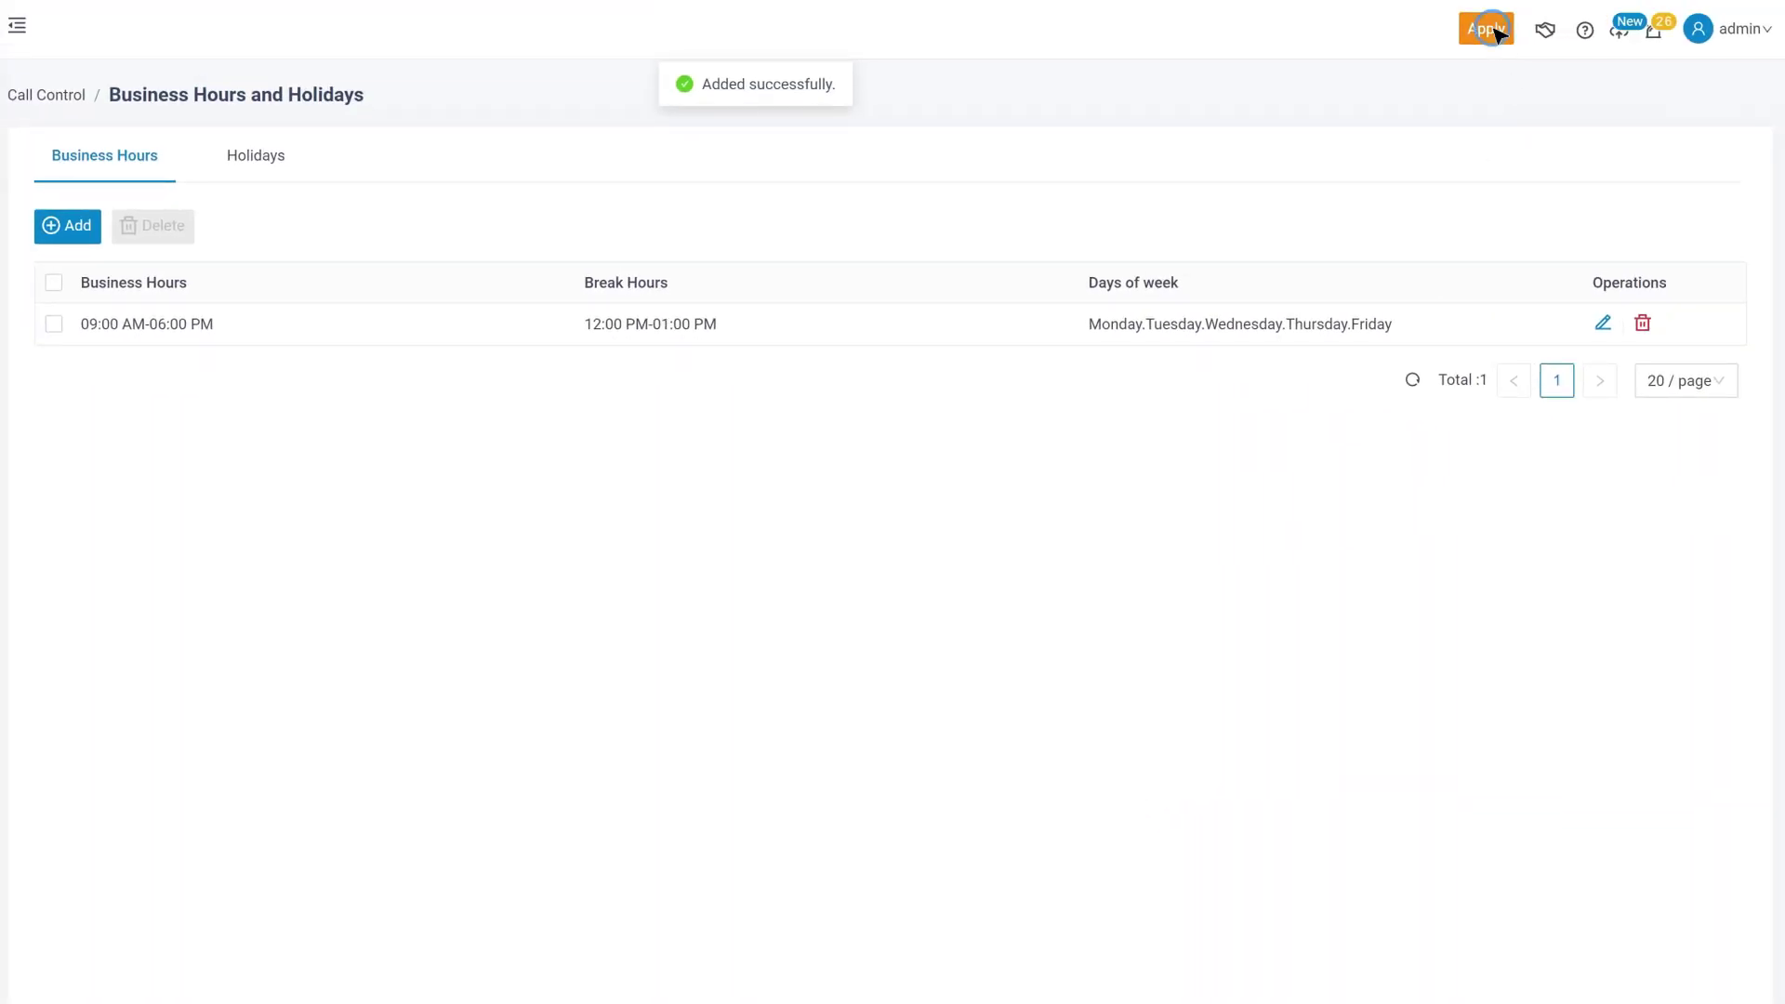
pyautogui.click(1492, 28)
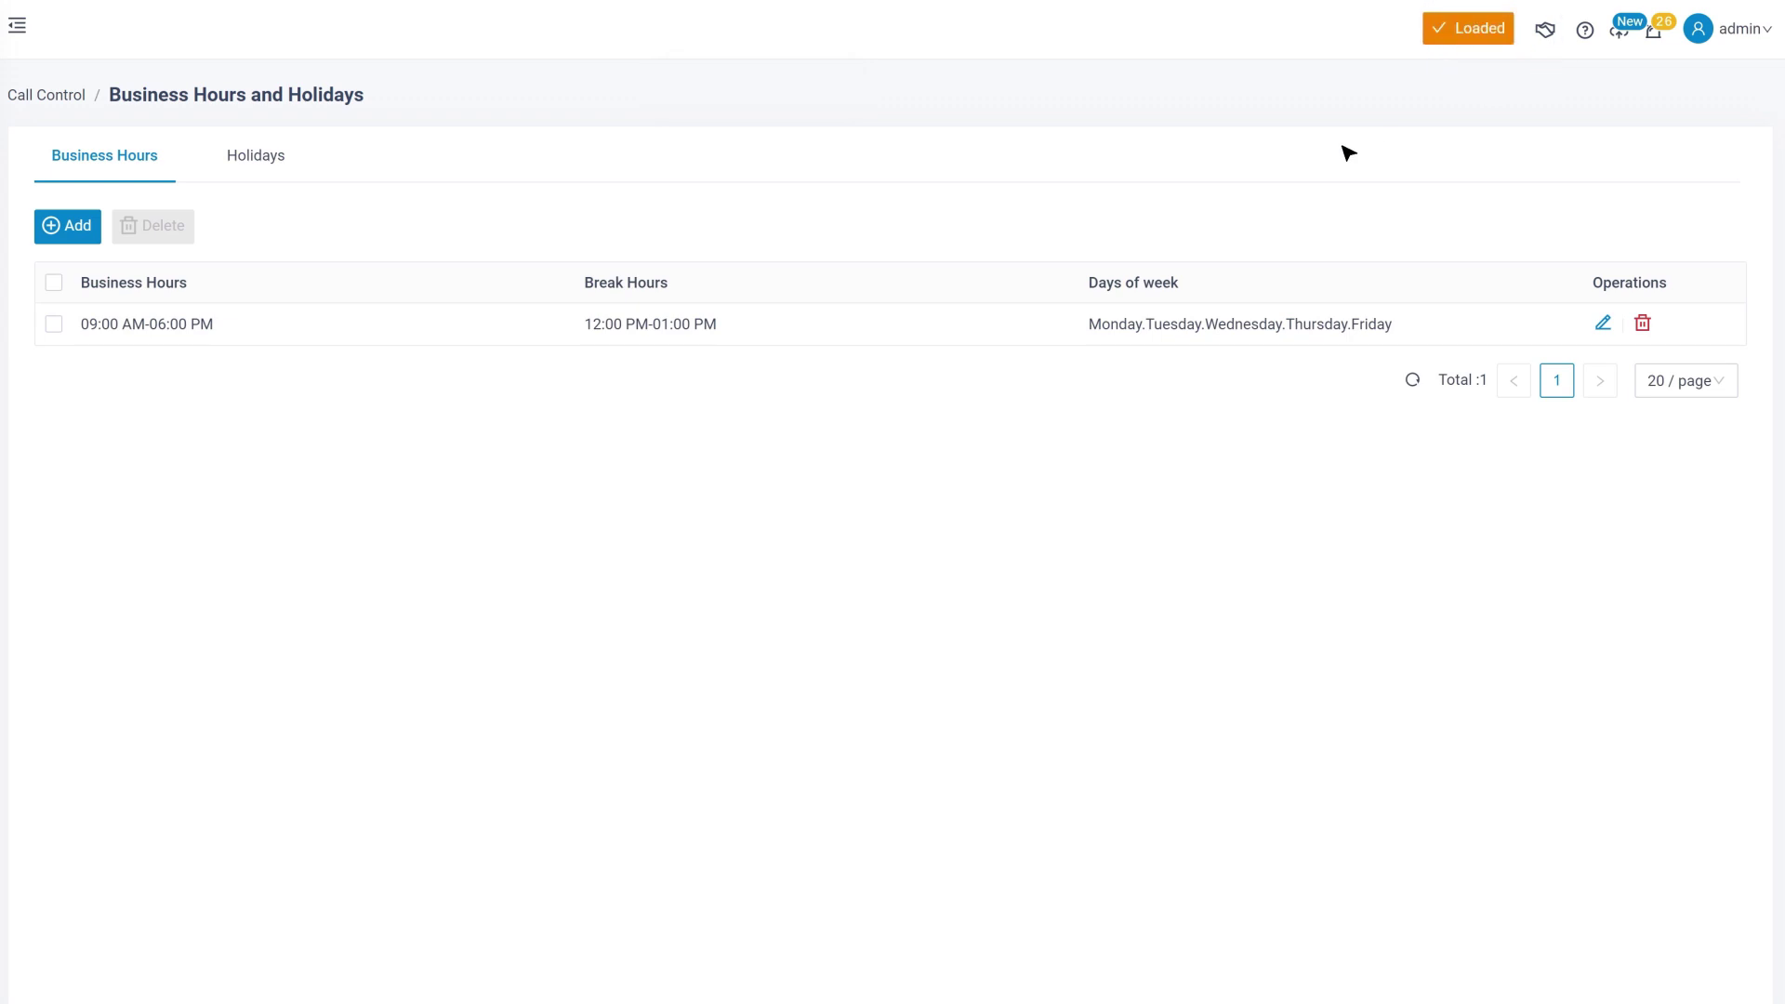
# Step: Add a 'New Year' holiday of type By Date on 01/01/2022 and save it
pyautogui.click(279, 160)
pyautogui.click(69, 236)
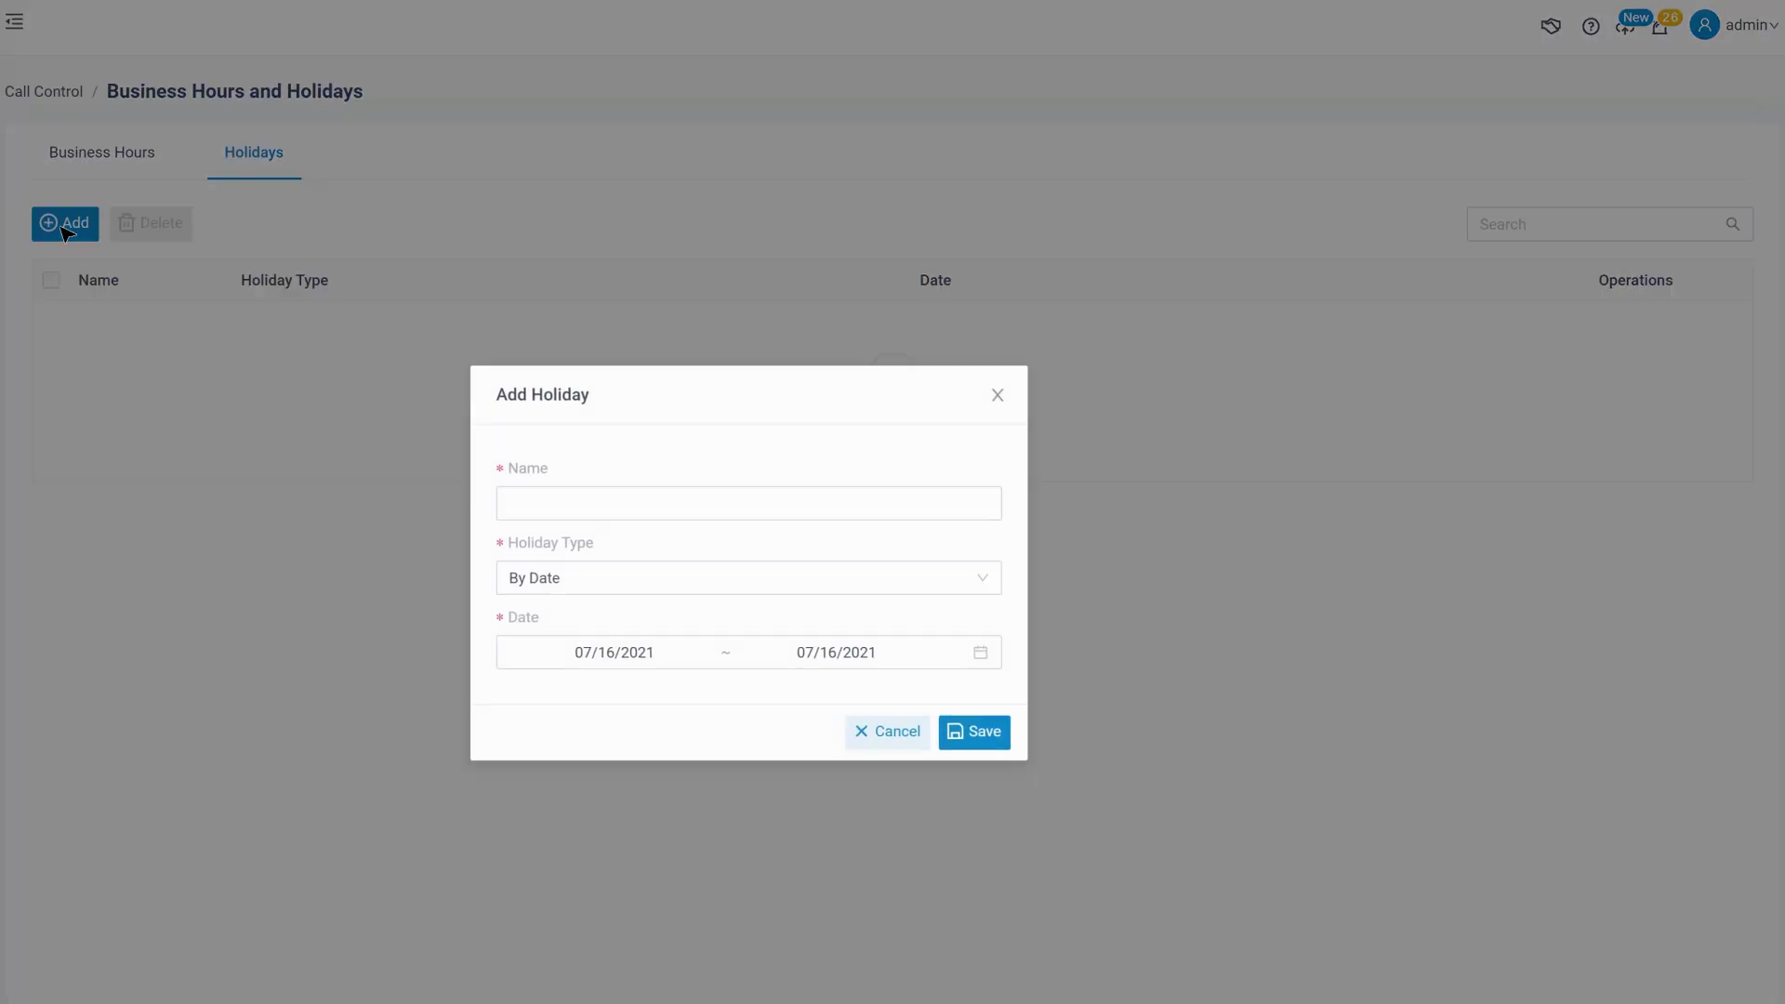
pyautogui.click(986, 585)
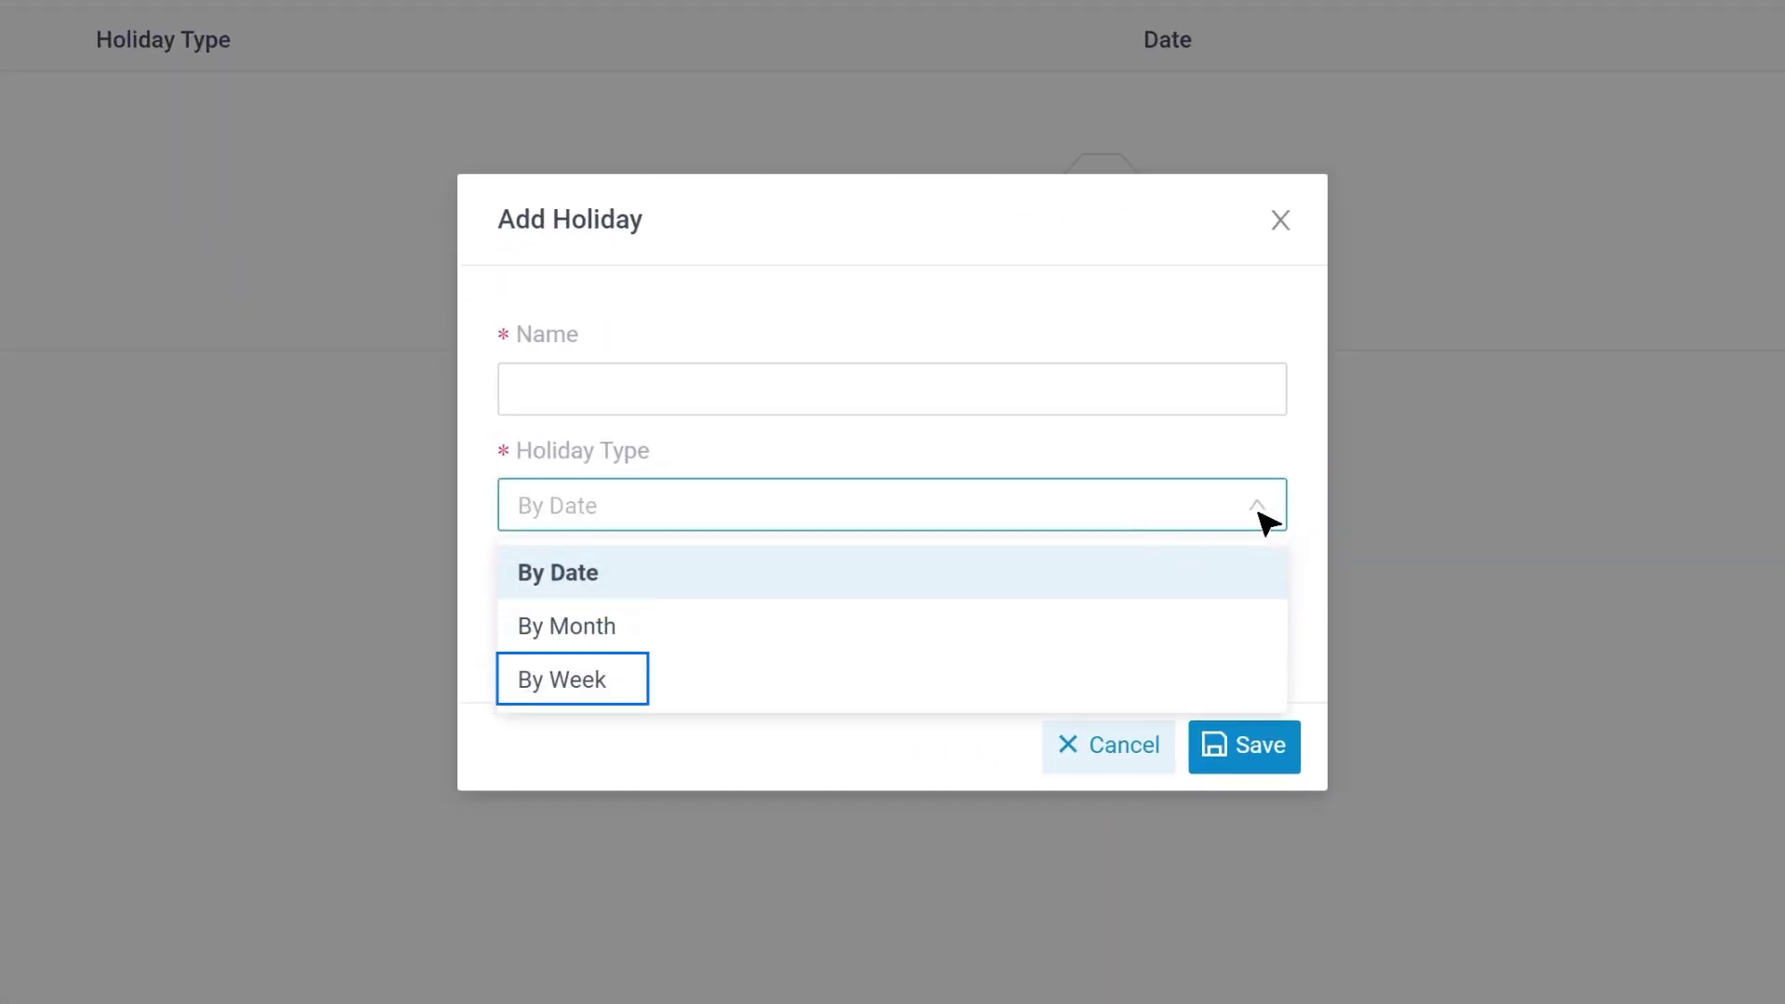
pyautogui.click(613, 577)
pyautogui.click(619, 394)
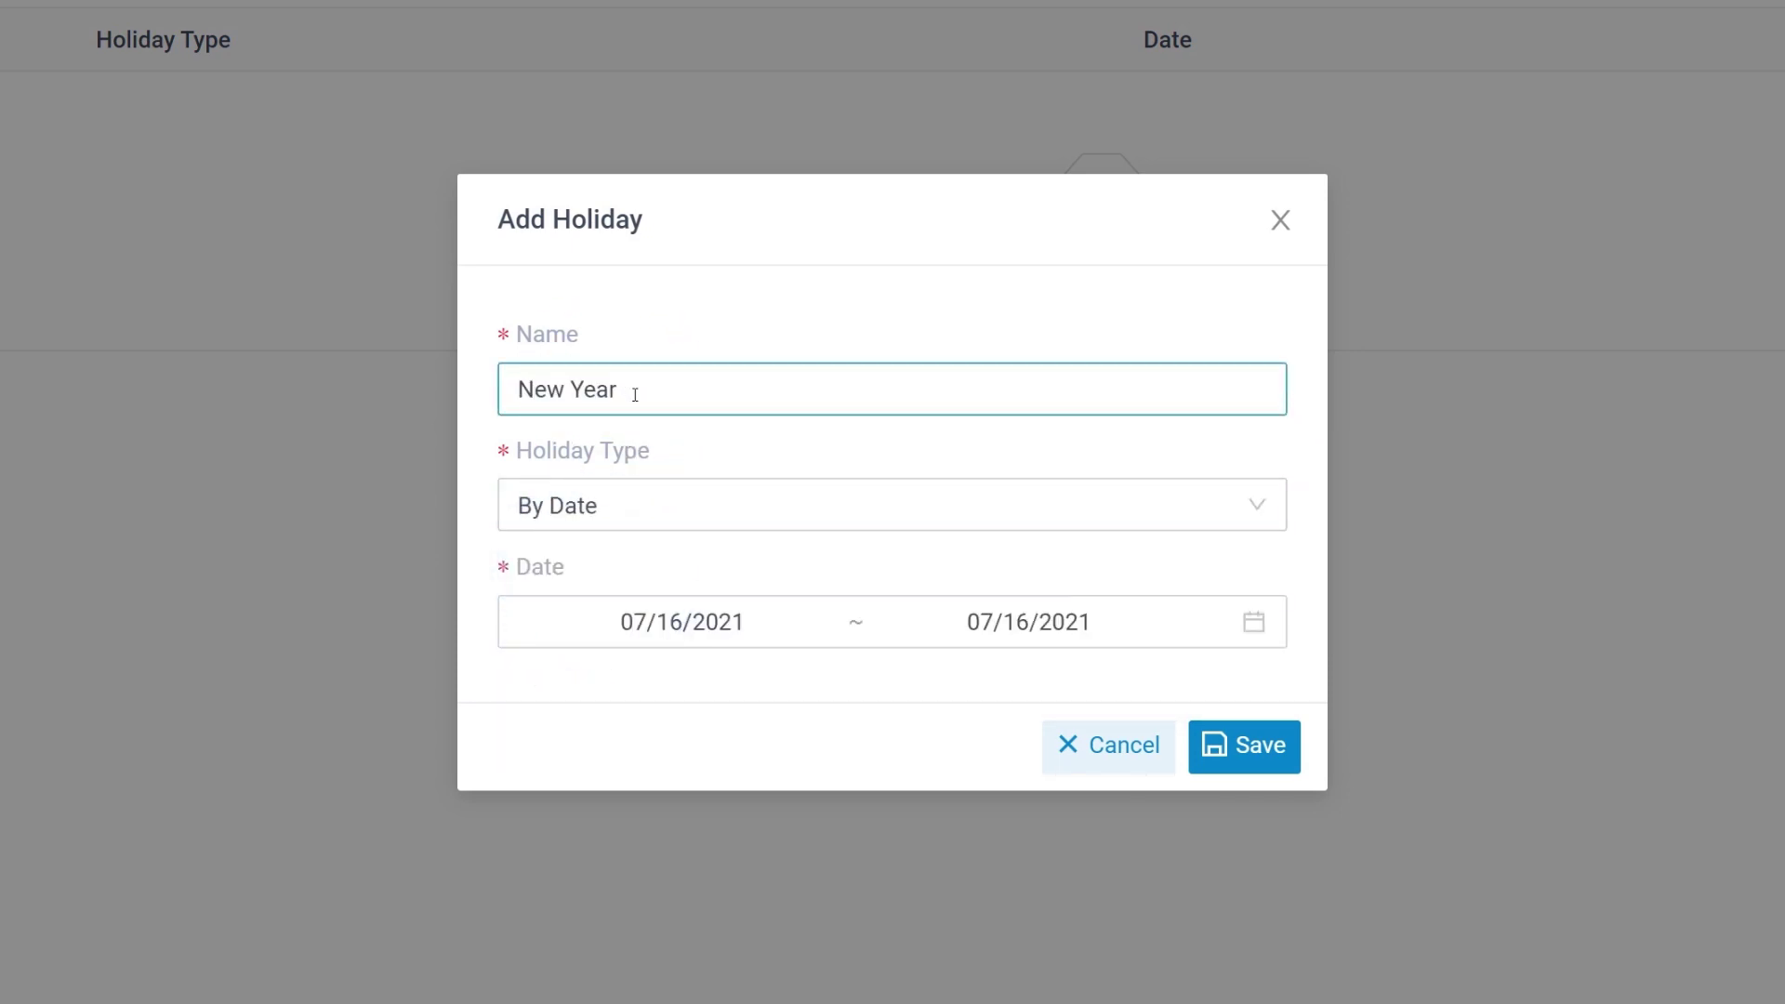
pyautogui.click(1263, 621)
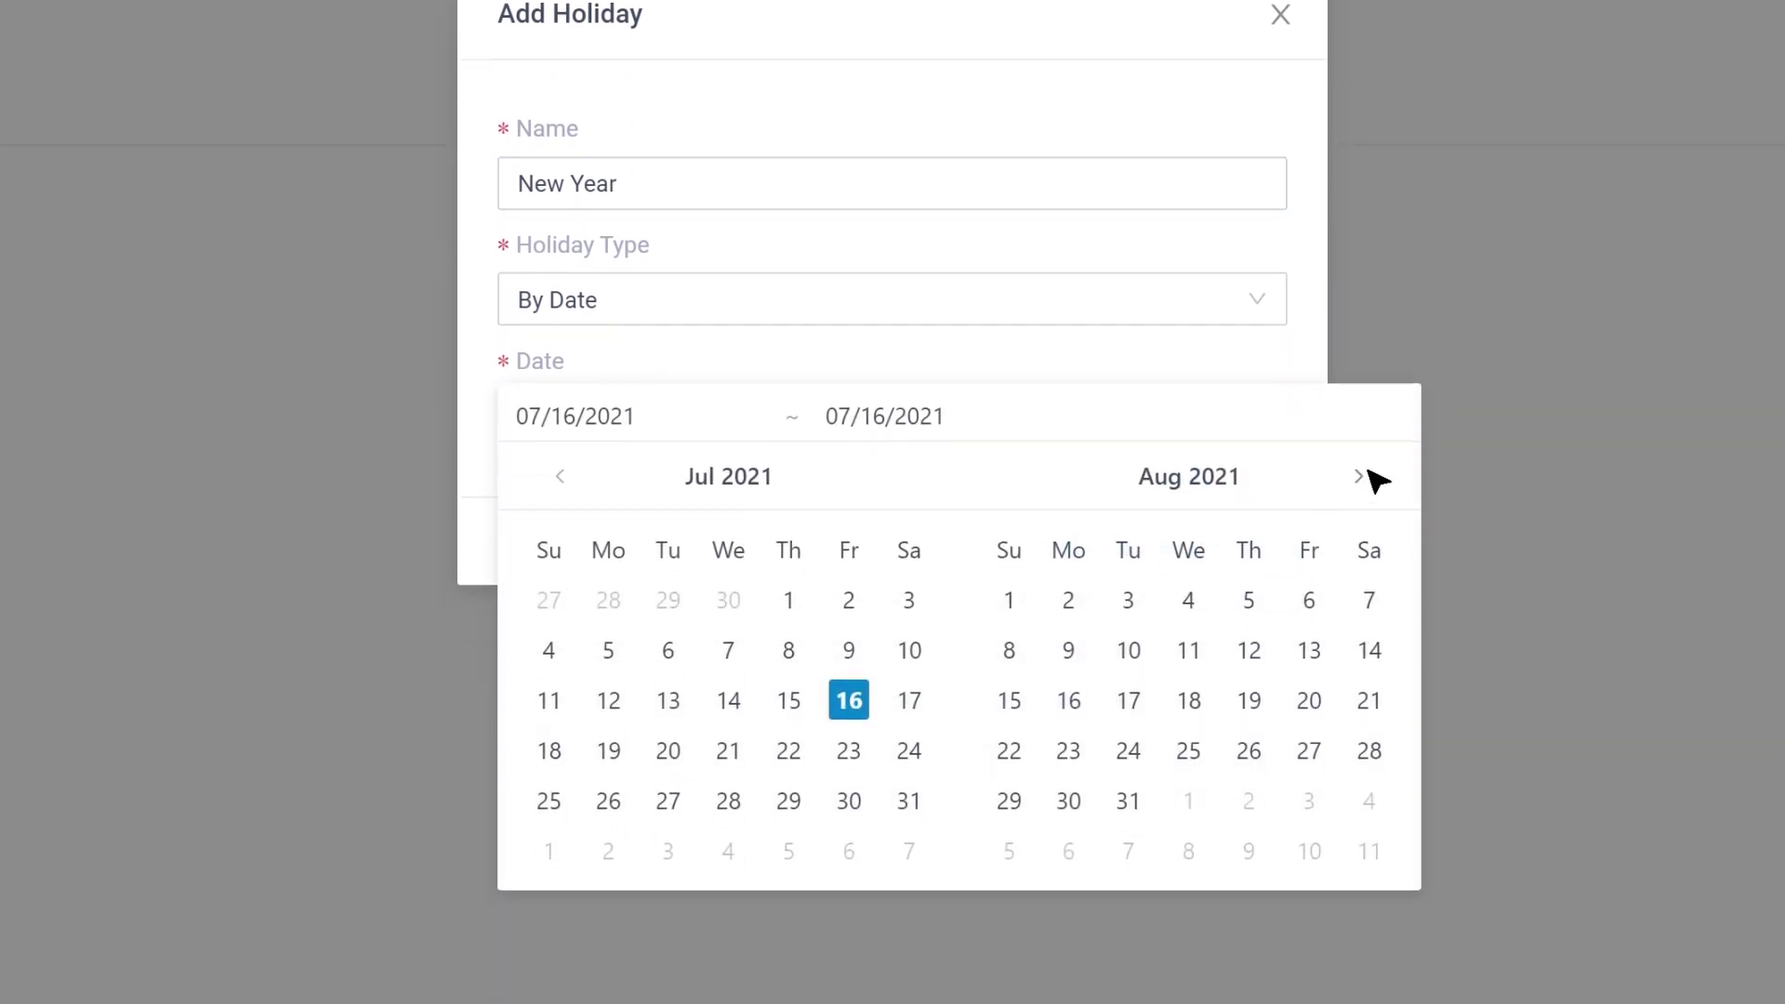
pyautogui.click(1359, 681)
pyautogui.click(1359, 475)
pyautogui.click(1359, 475)
pyautogui.click(1359, 475)
pyautogui.click(1359, 475)
pyautogui.click(1370, 600)
pyautogui.click(1369, 599)
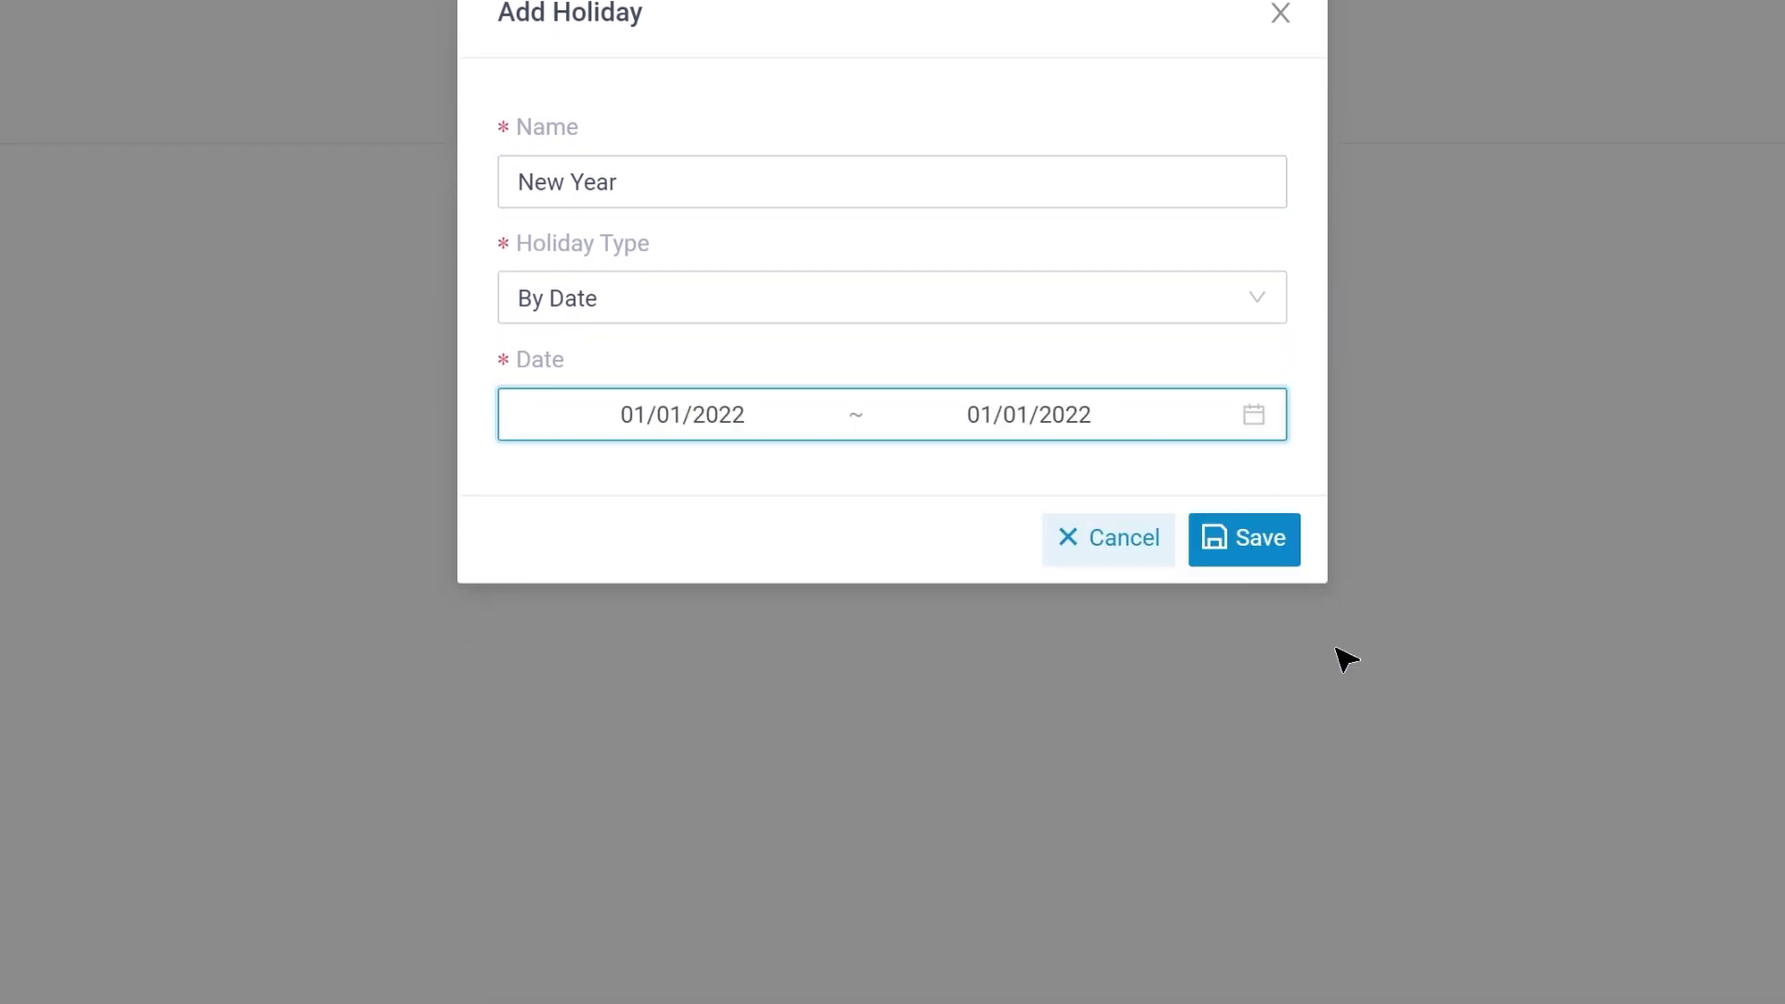
pyautogui.click(1288, 562)
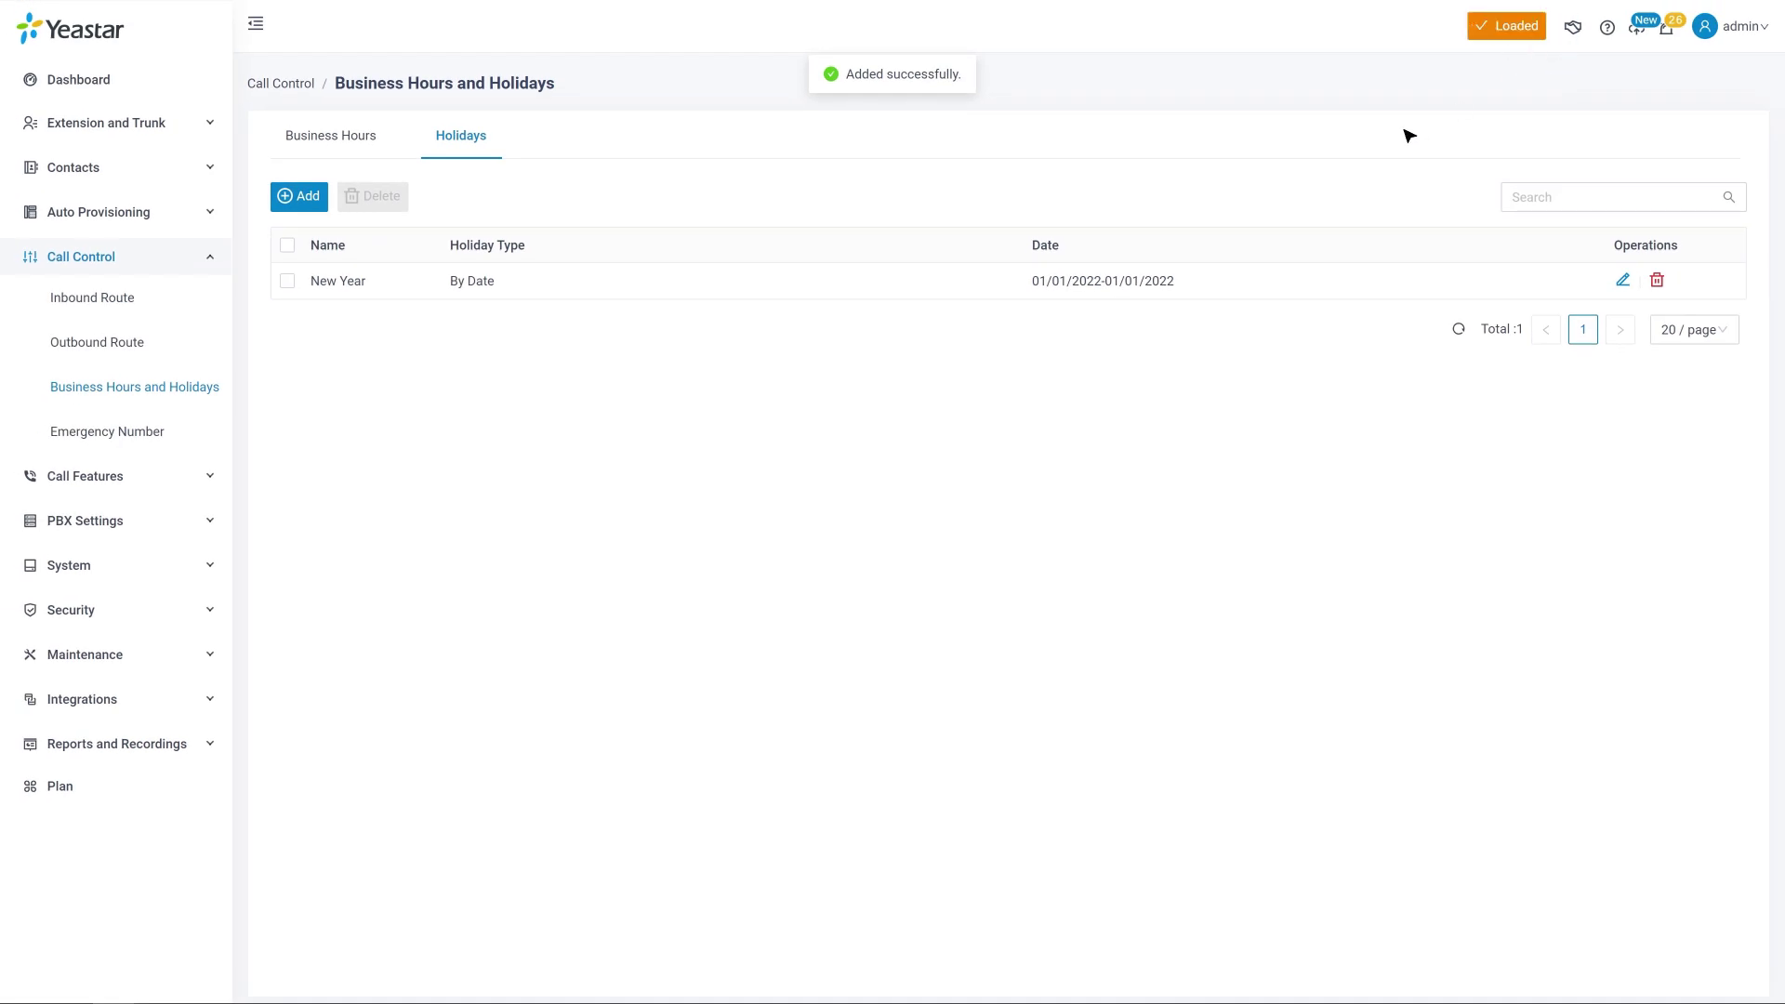
# Step: In Feature Code settings, let extension 1001 switch business hours
pyautogui.click(205, 477)
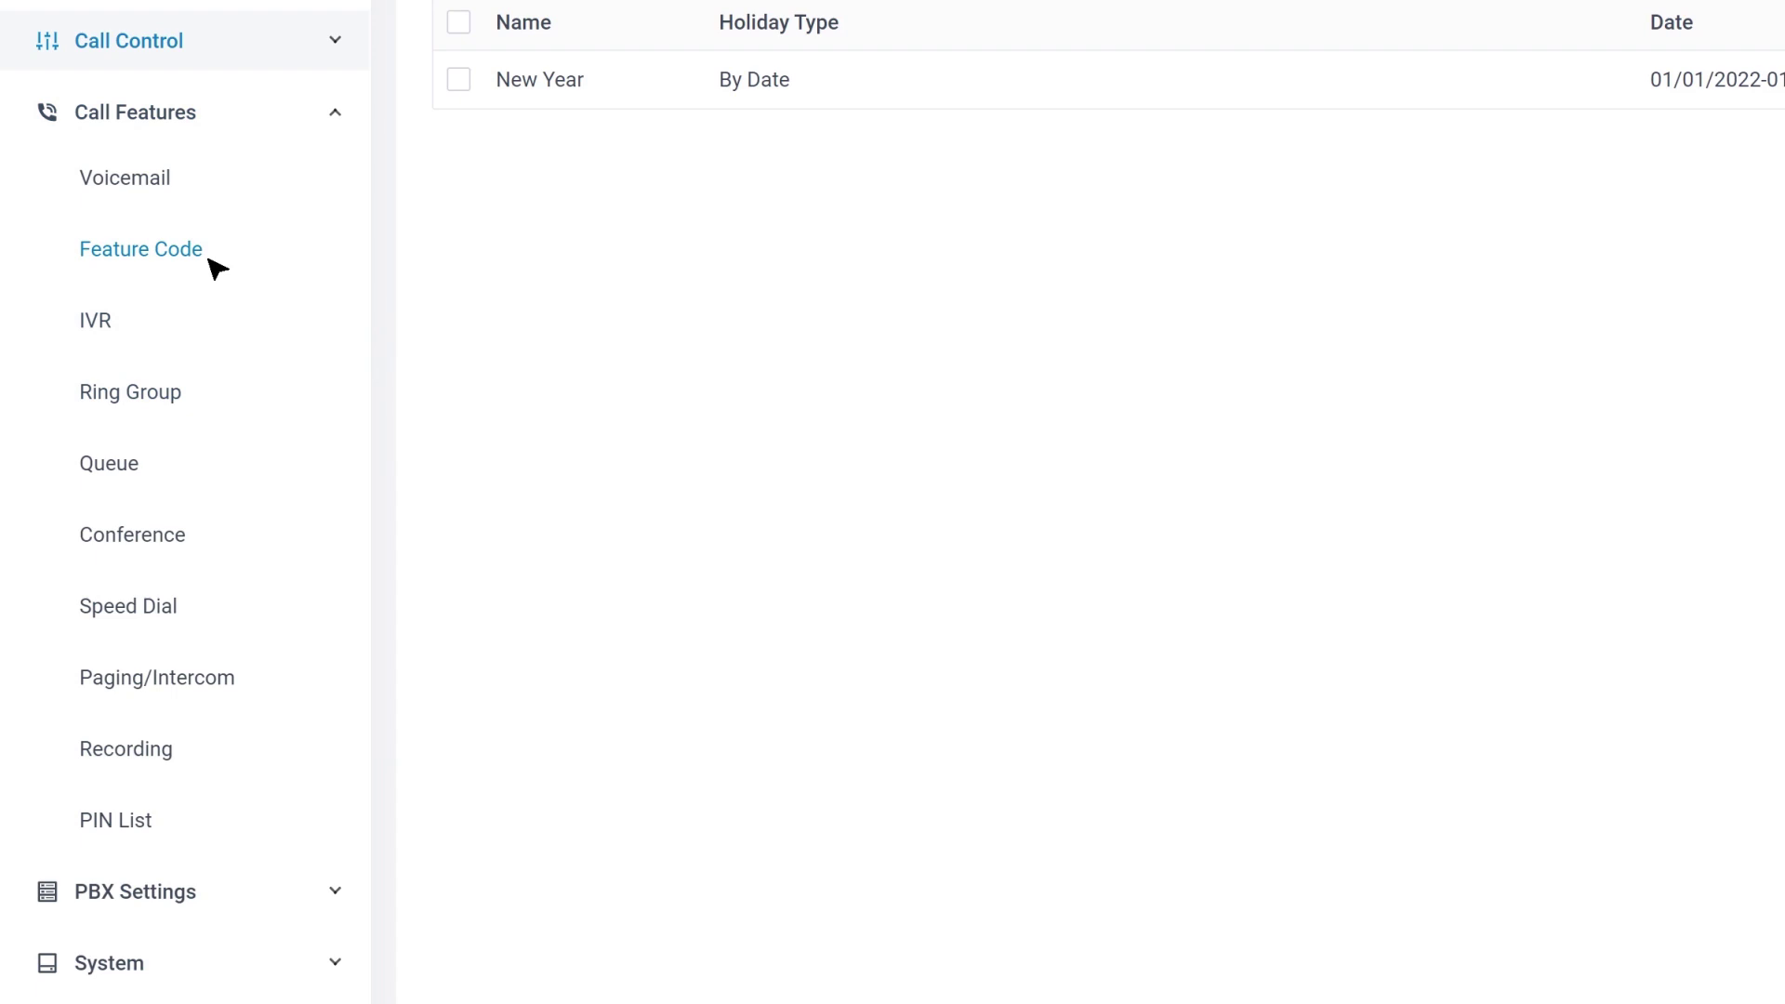
pyautogui.click(210, 262)
pyautogui.scroll(-10, 40, 401)
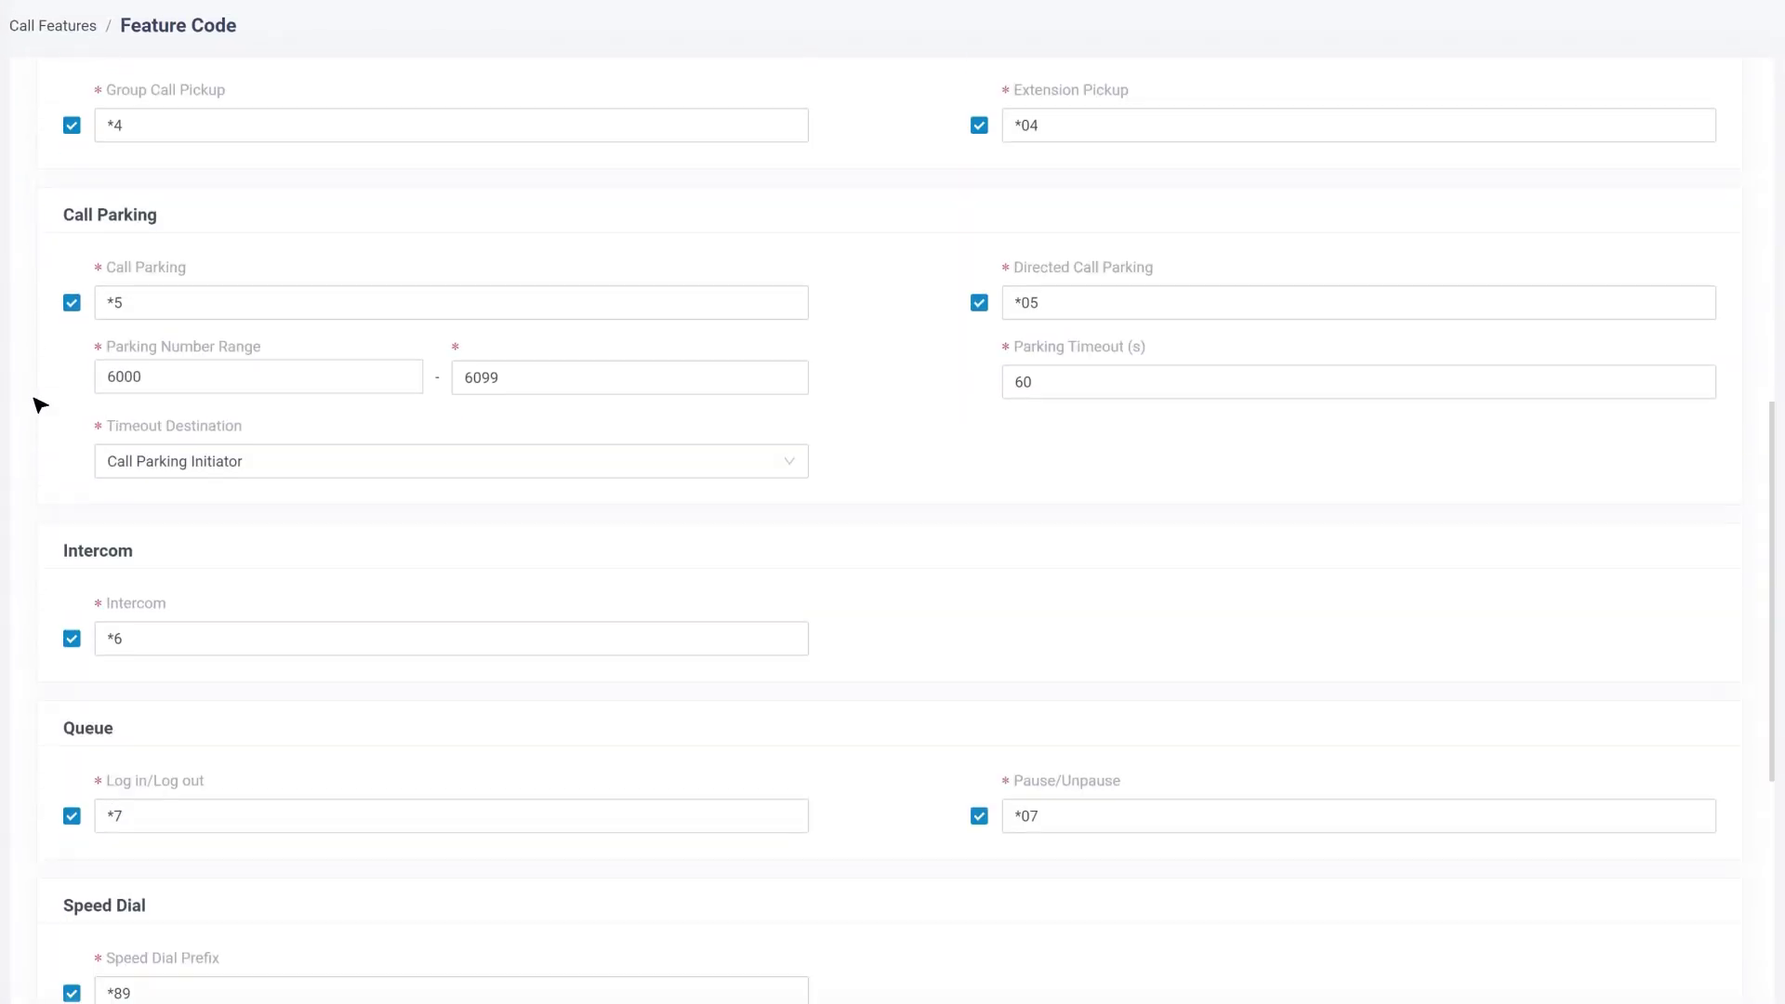
pyautogui.scroll(-7, 40, 402)
pyautogui.click(1711, 857)
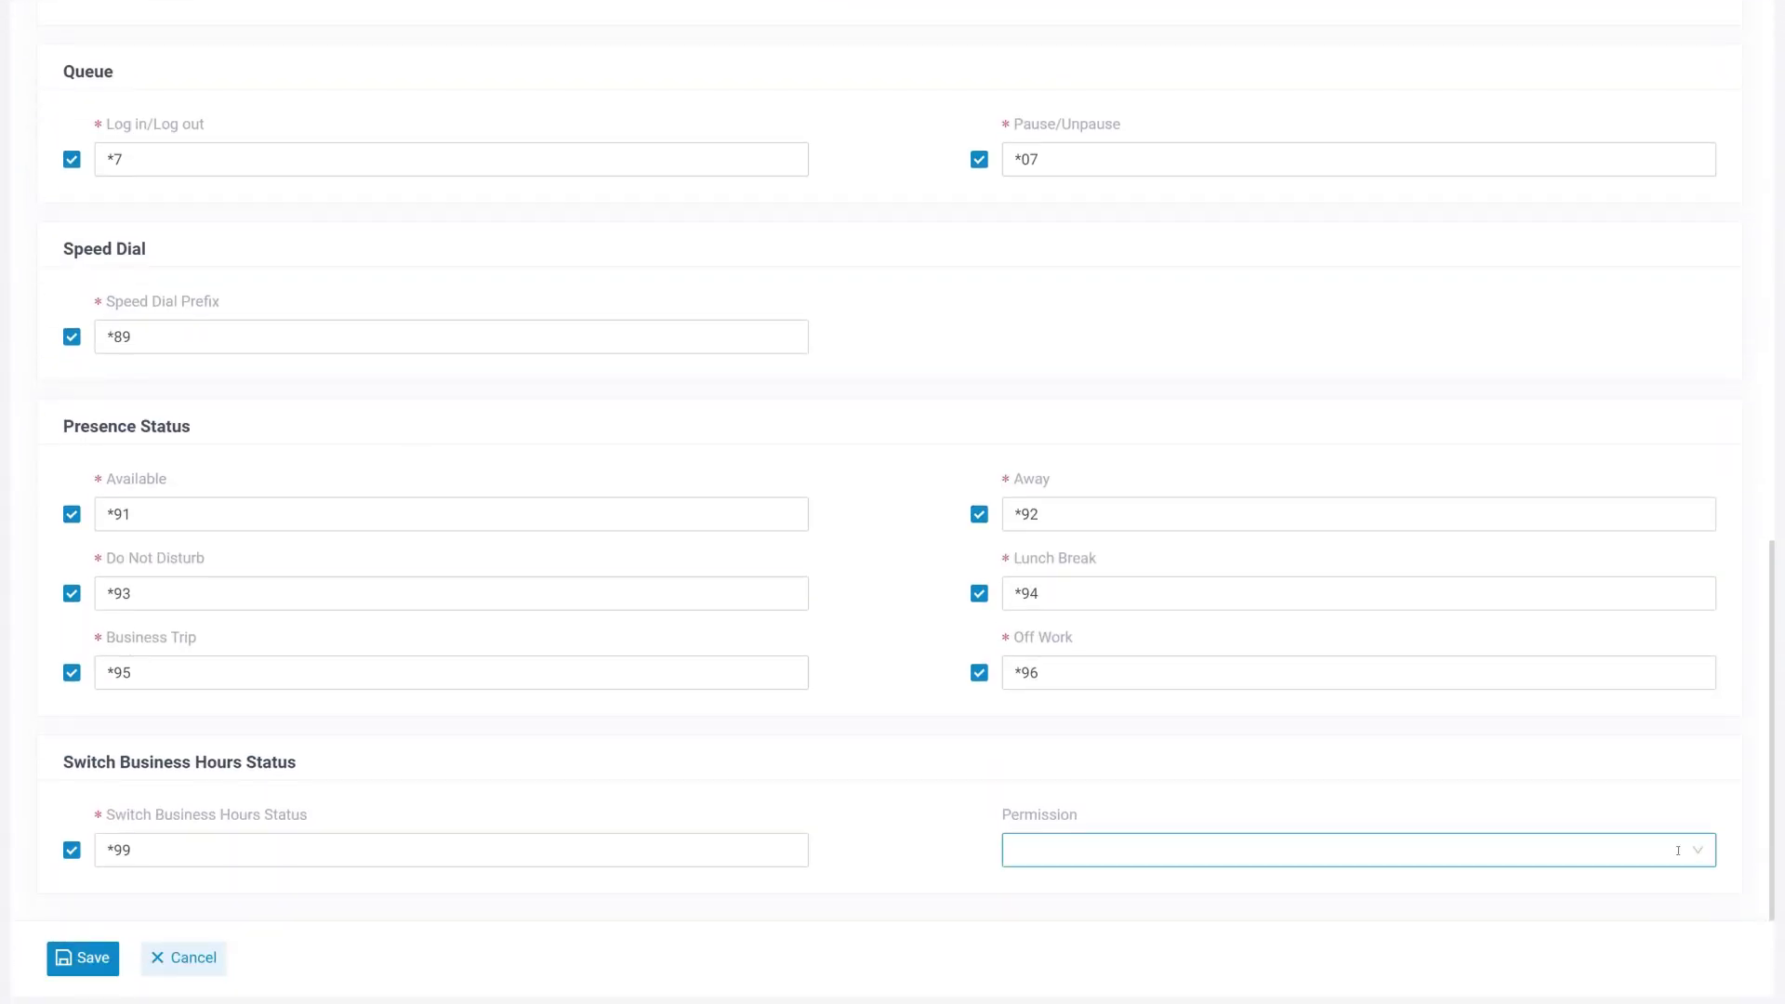
pyautogui.click(1388, 646)
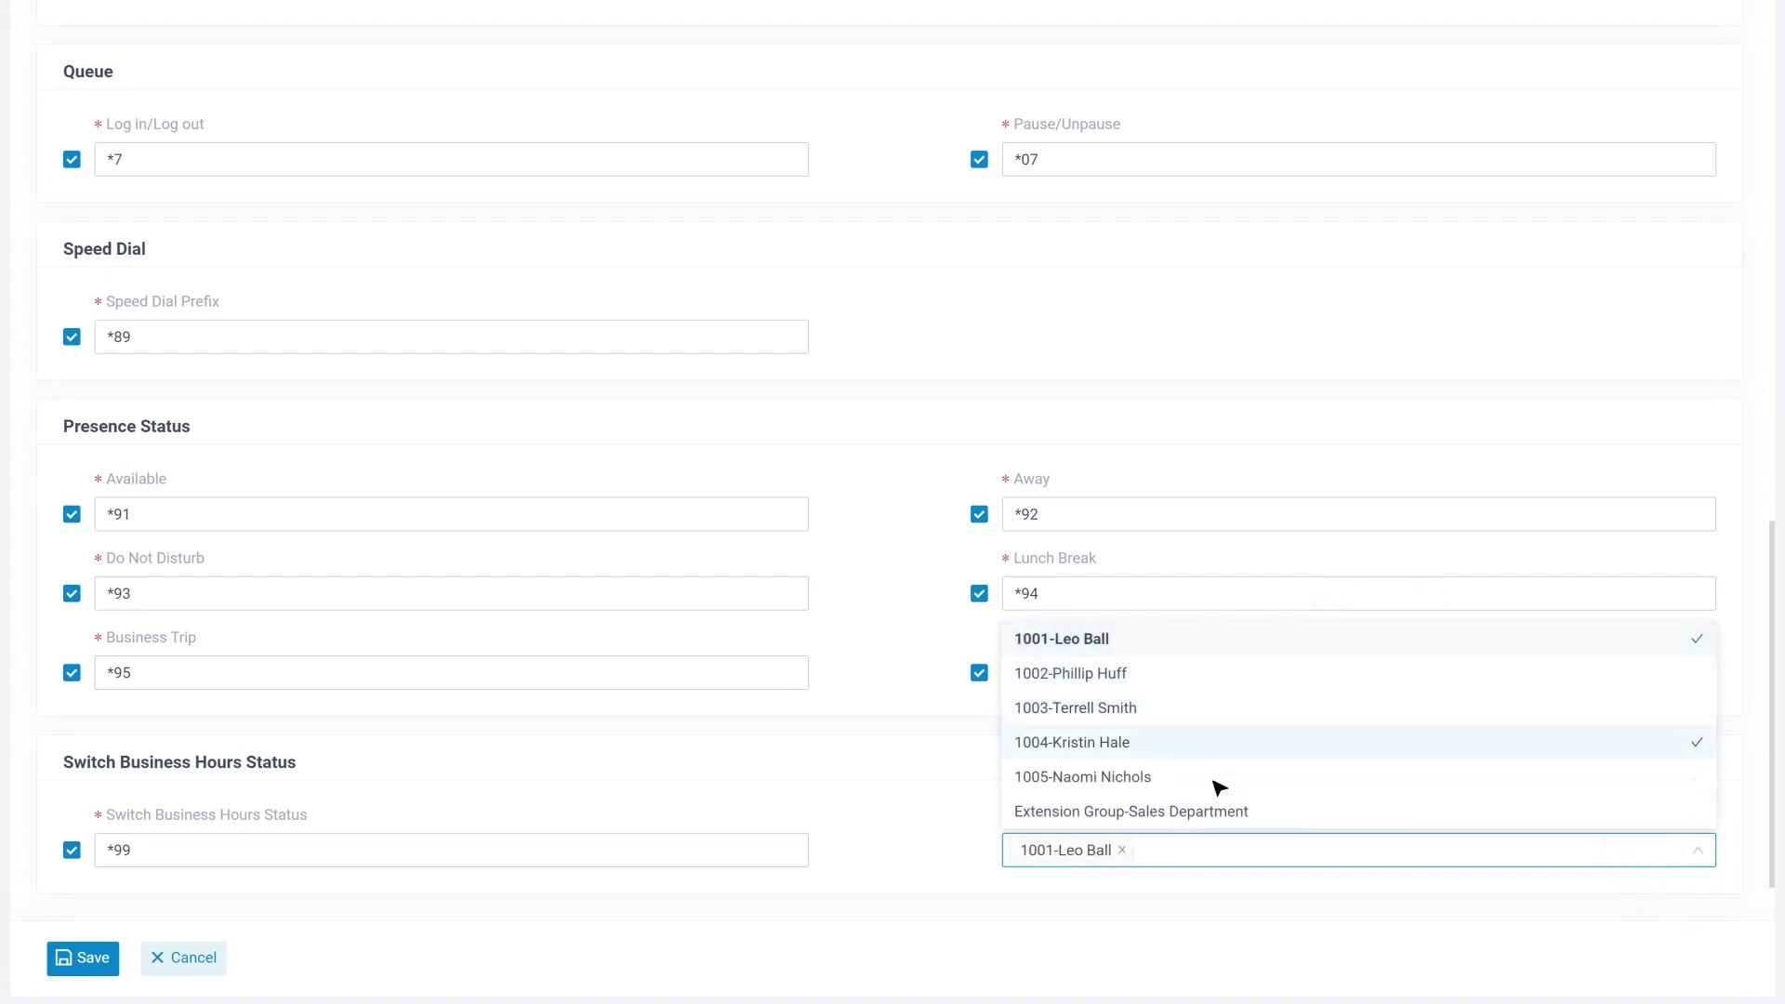
pyautogui.click(953, 853)
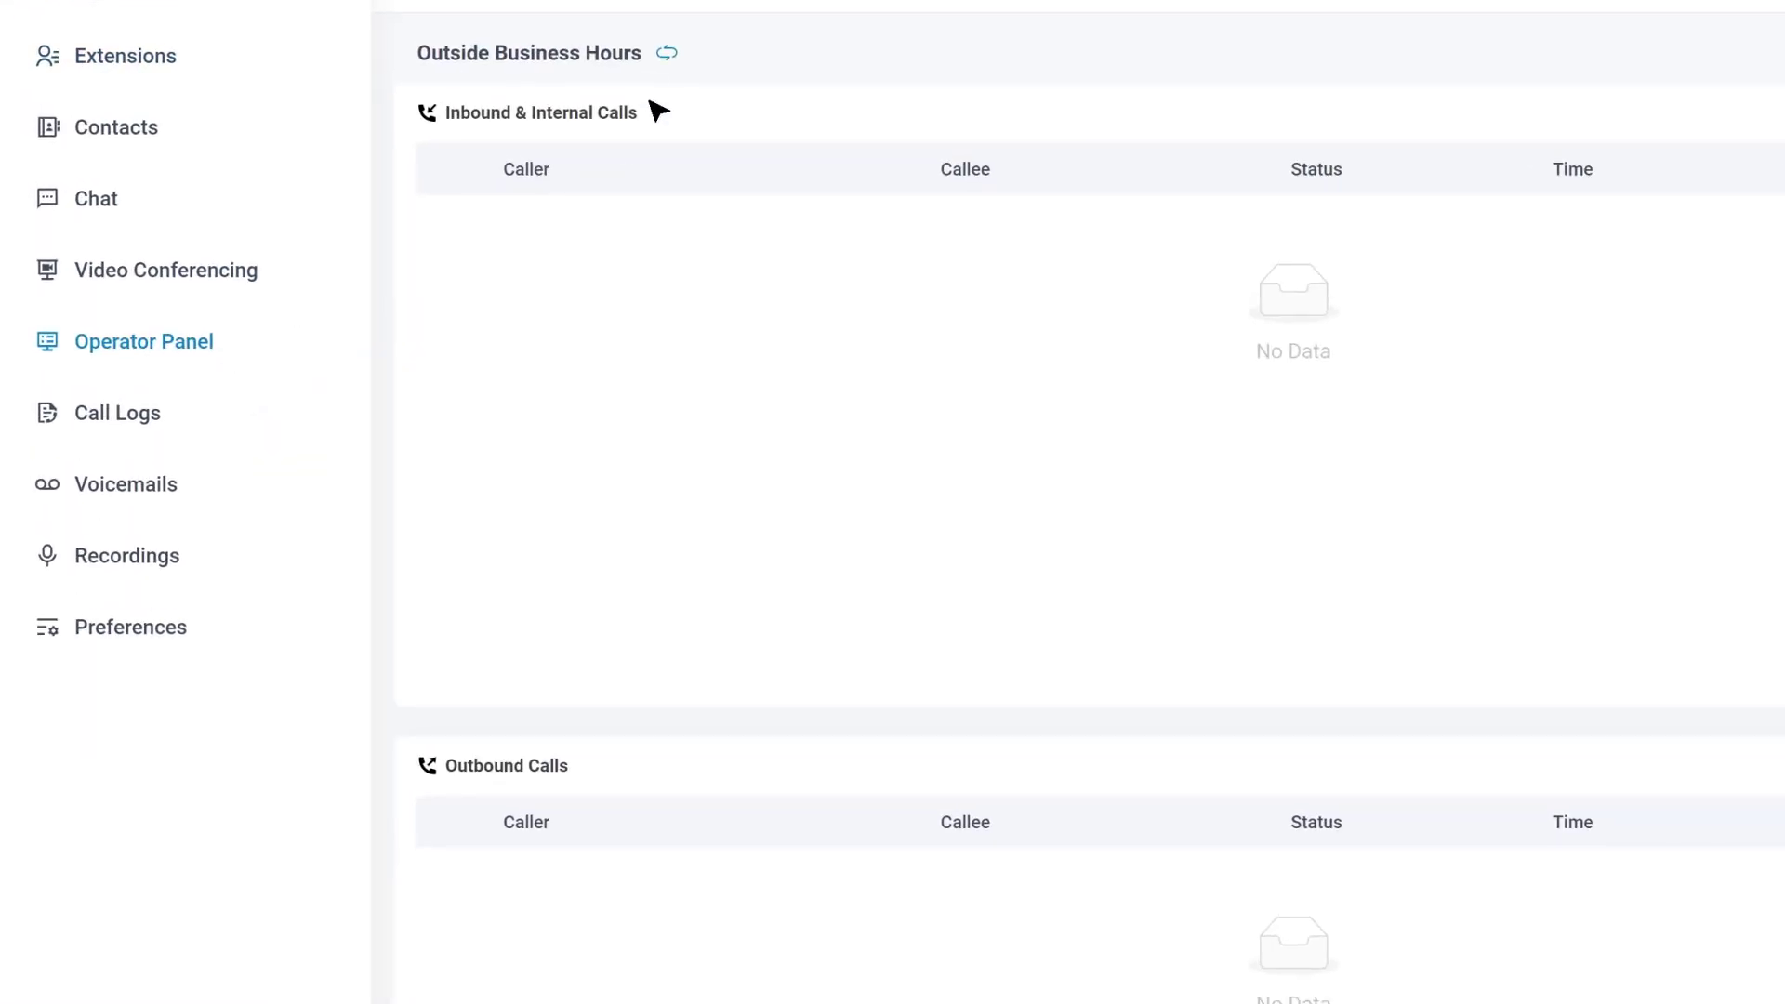
# Step: Switch the PBX from Outside Business Hours to Business Hours and open Inbound Route
pyautogui.click(667, 53)
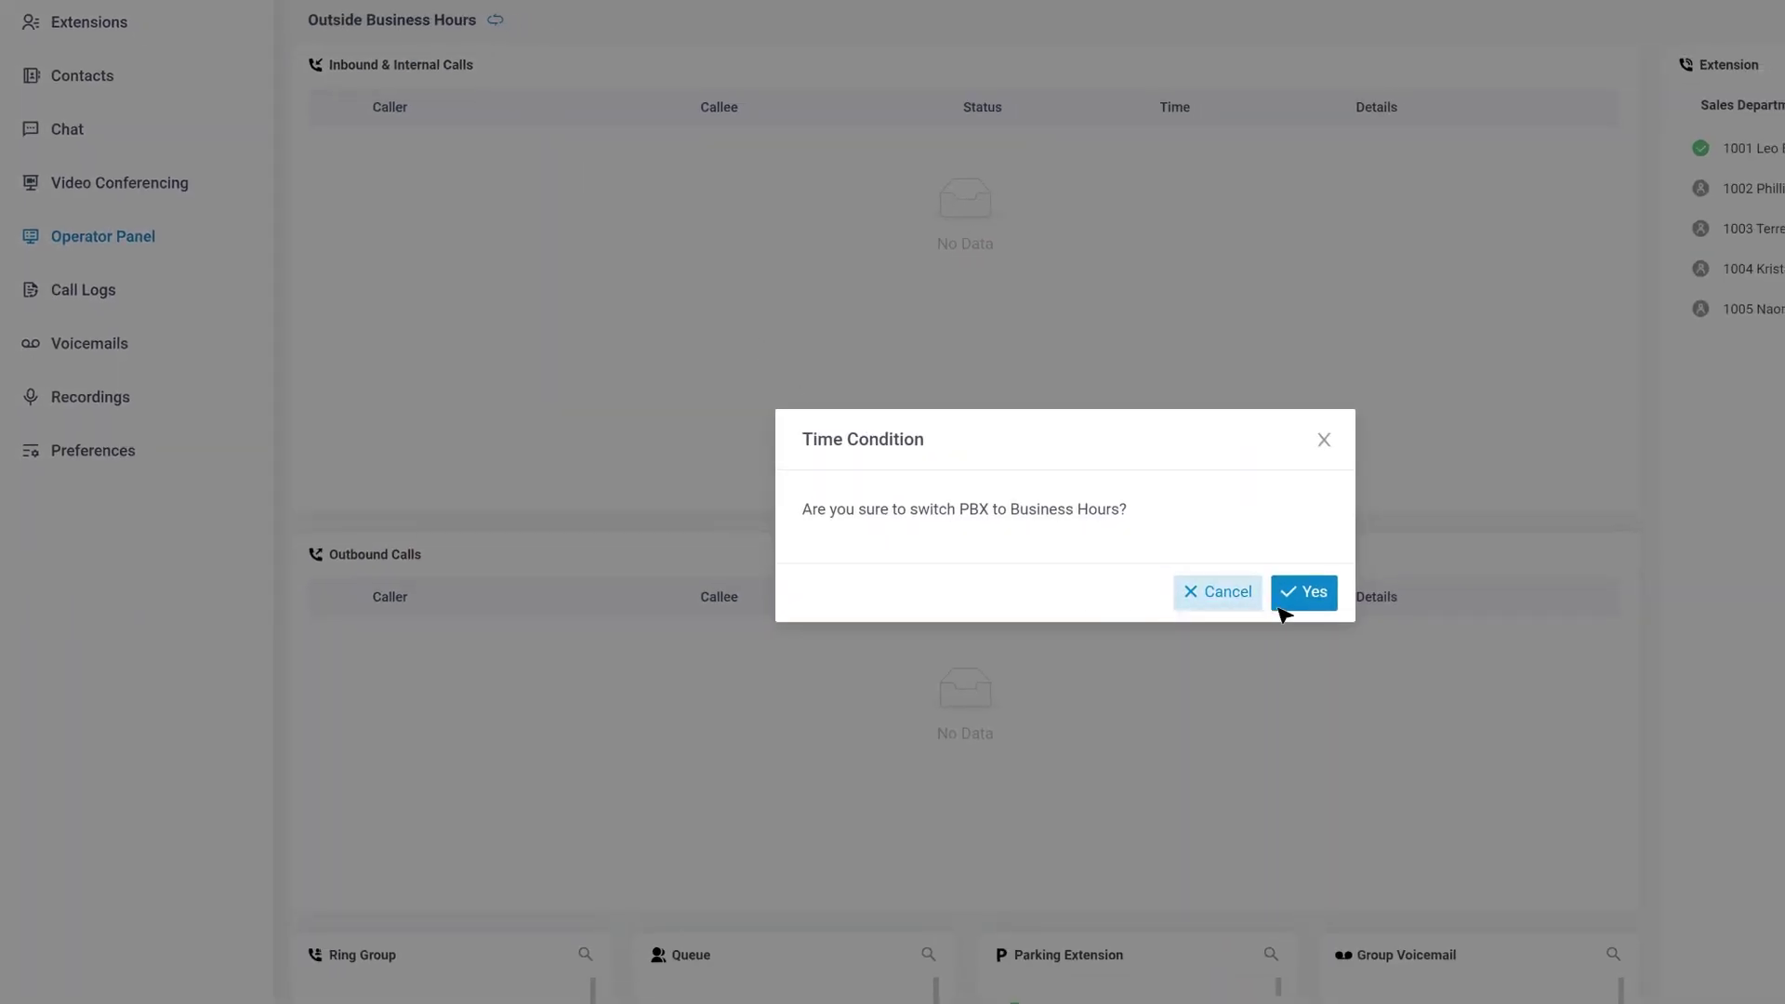
pyautogui.click(1311, 595)
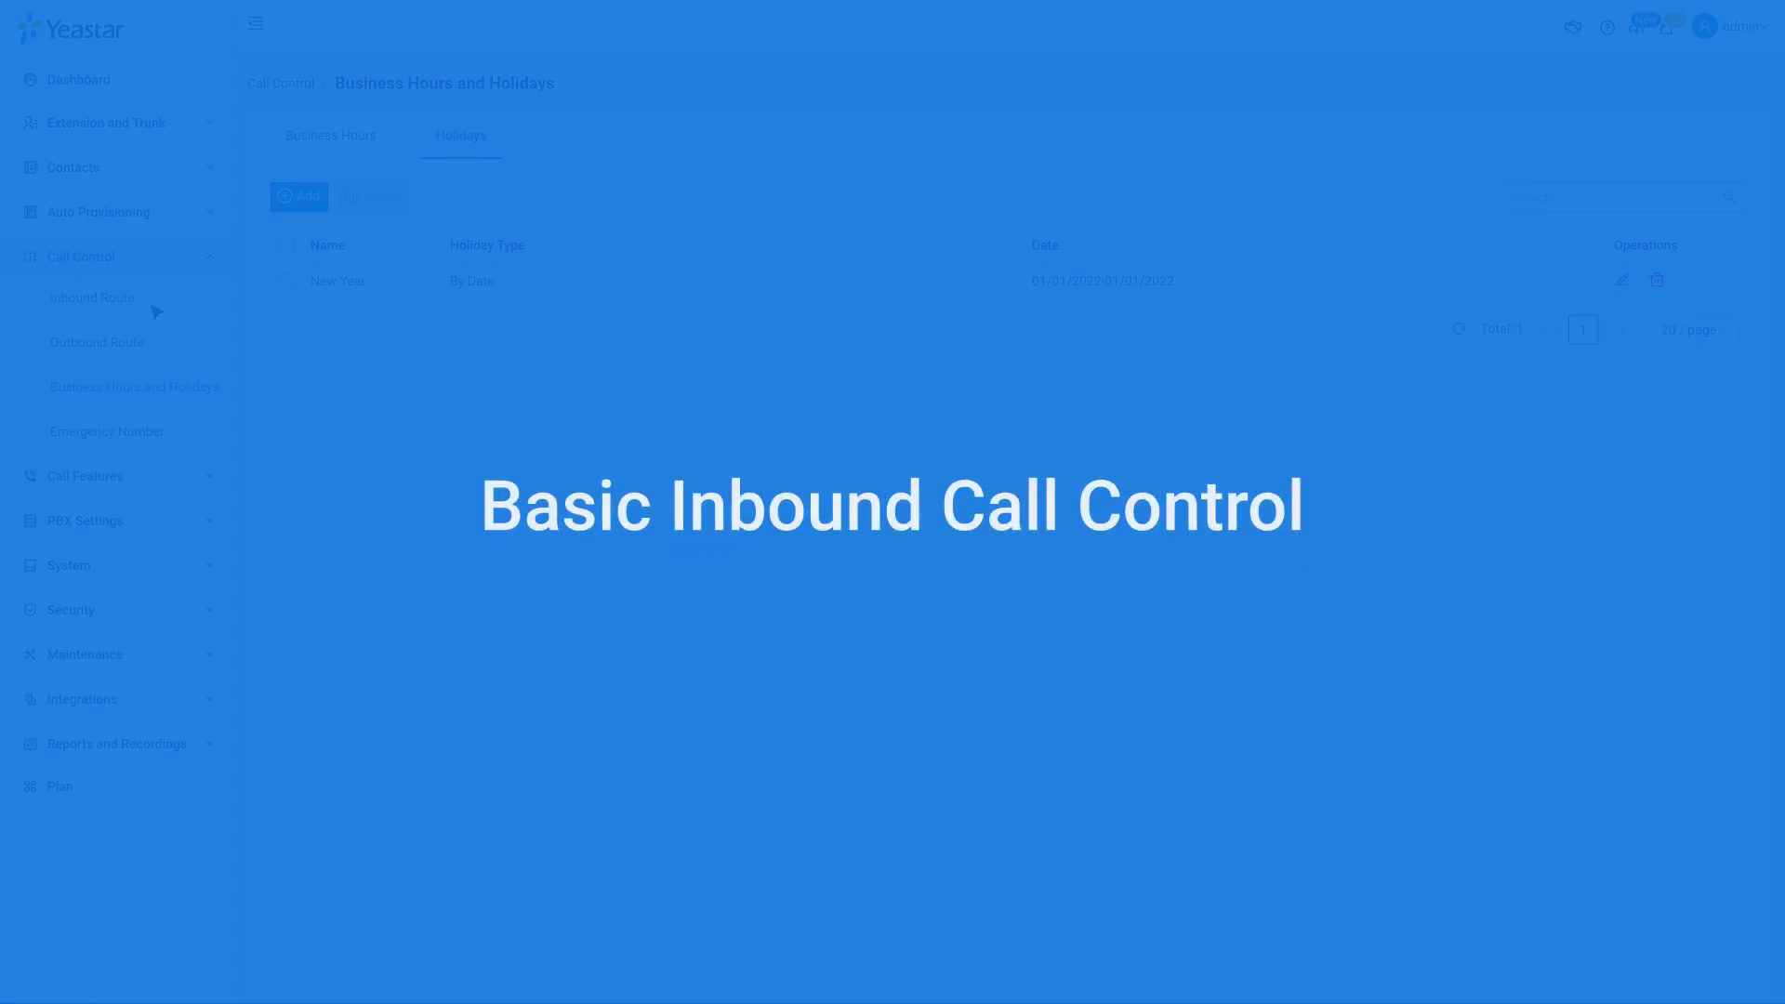
pyautogui.click(144, 305)
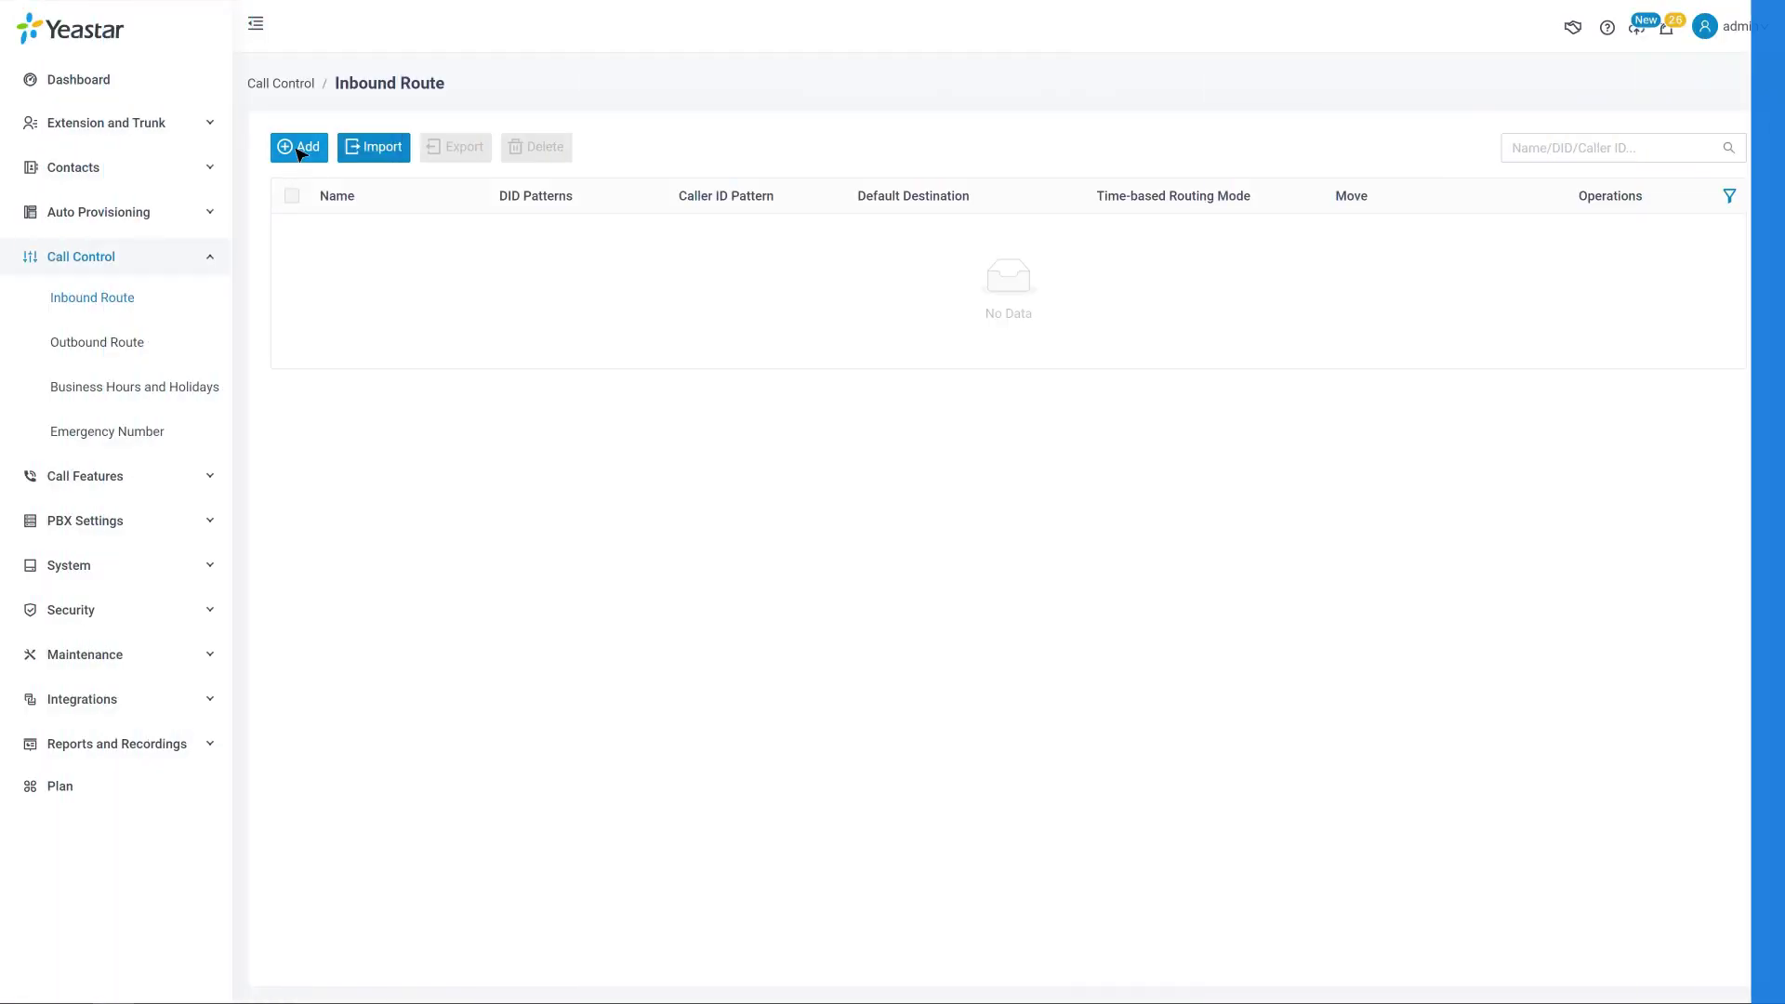
# Step: Create a new inbound route named Company01 with the Company01 trunk selected
pyautogui.click(298, 147)
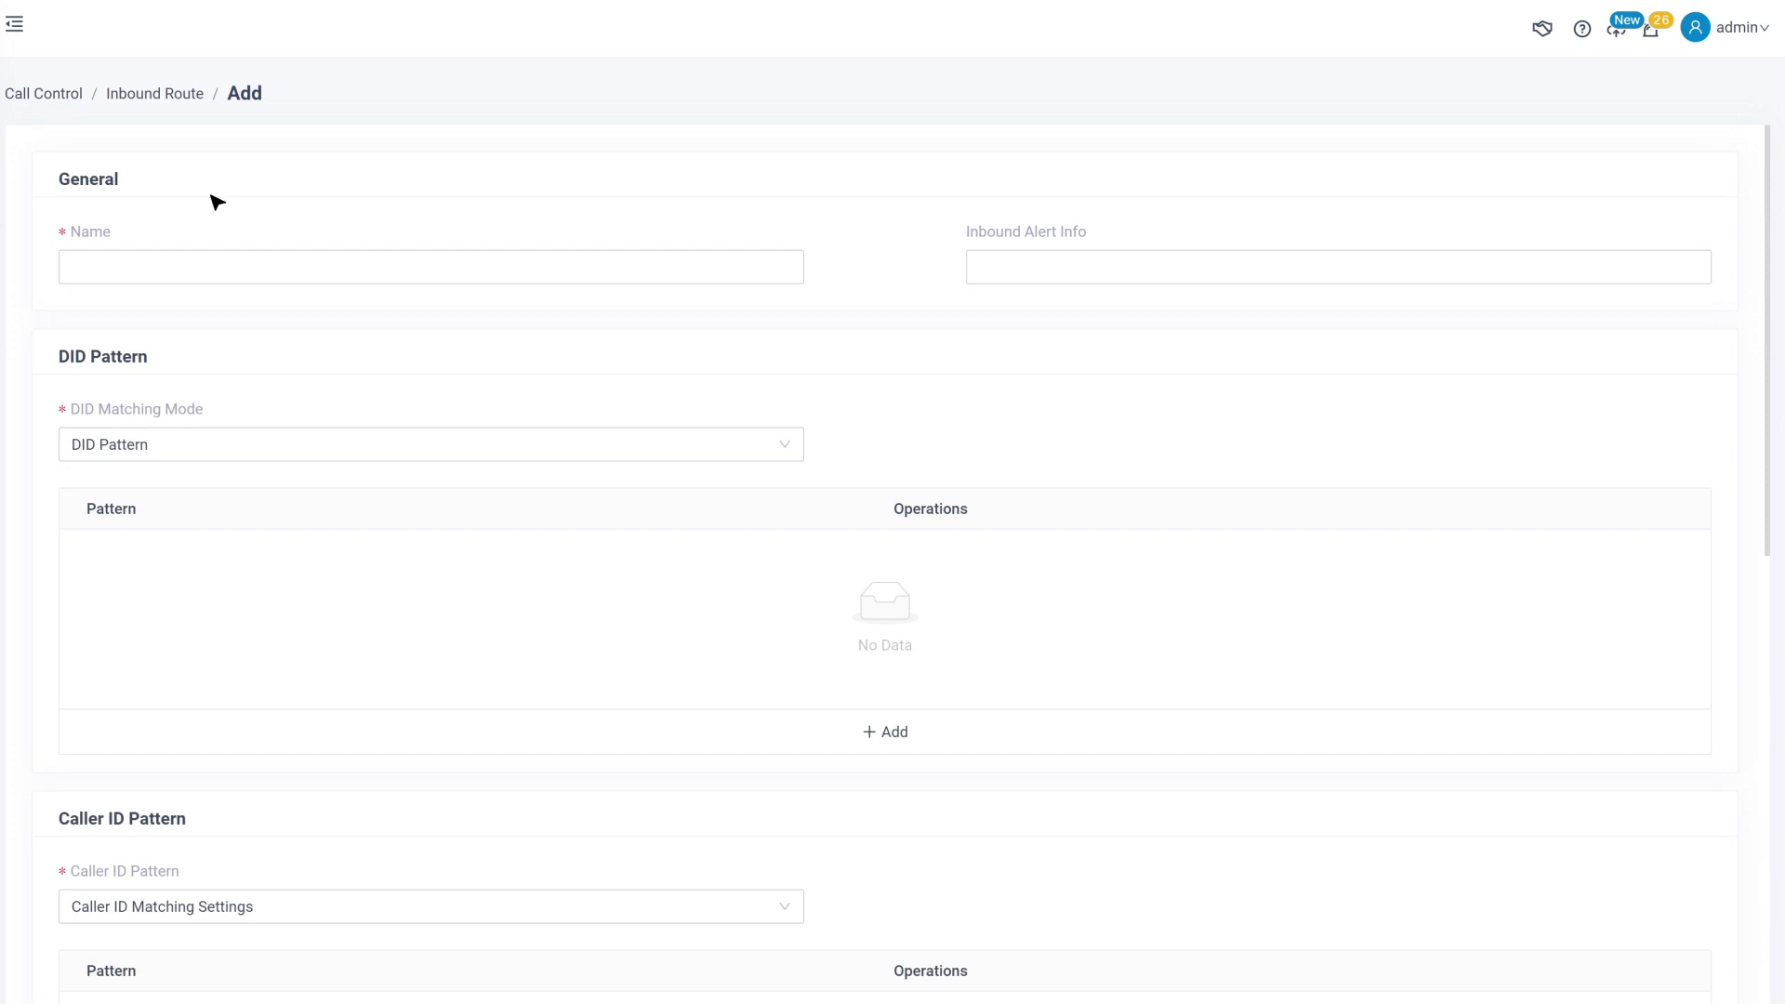
pyautogui.click(338, 267)
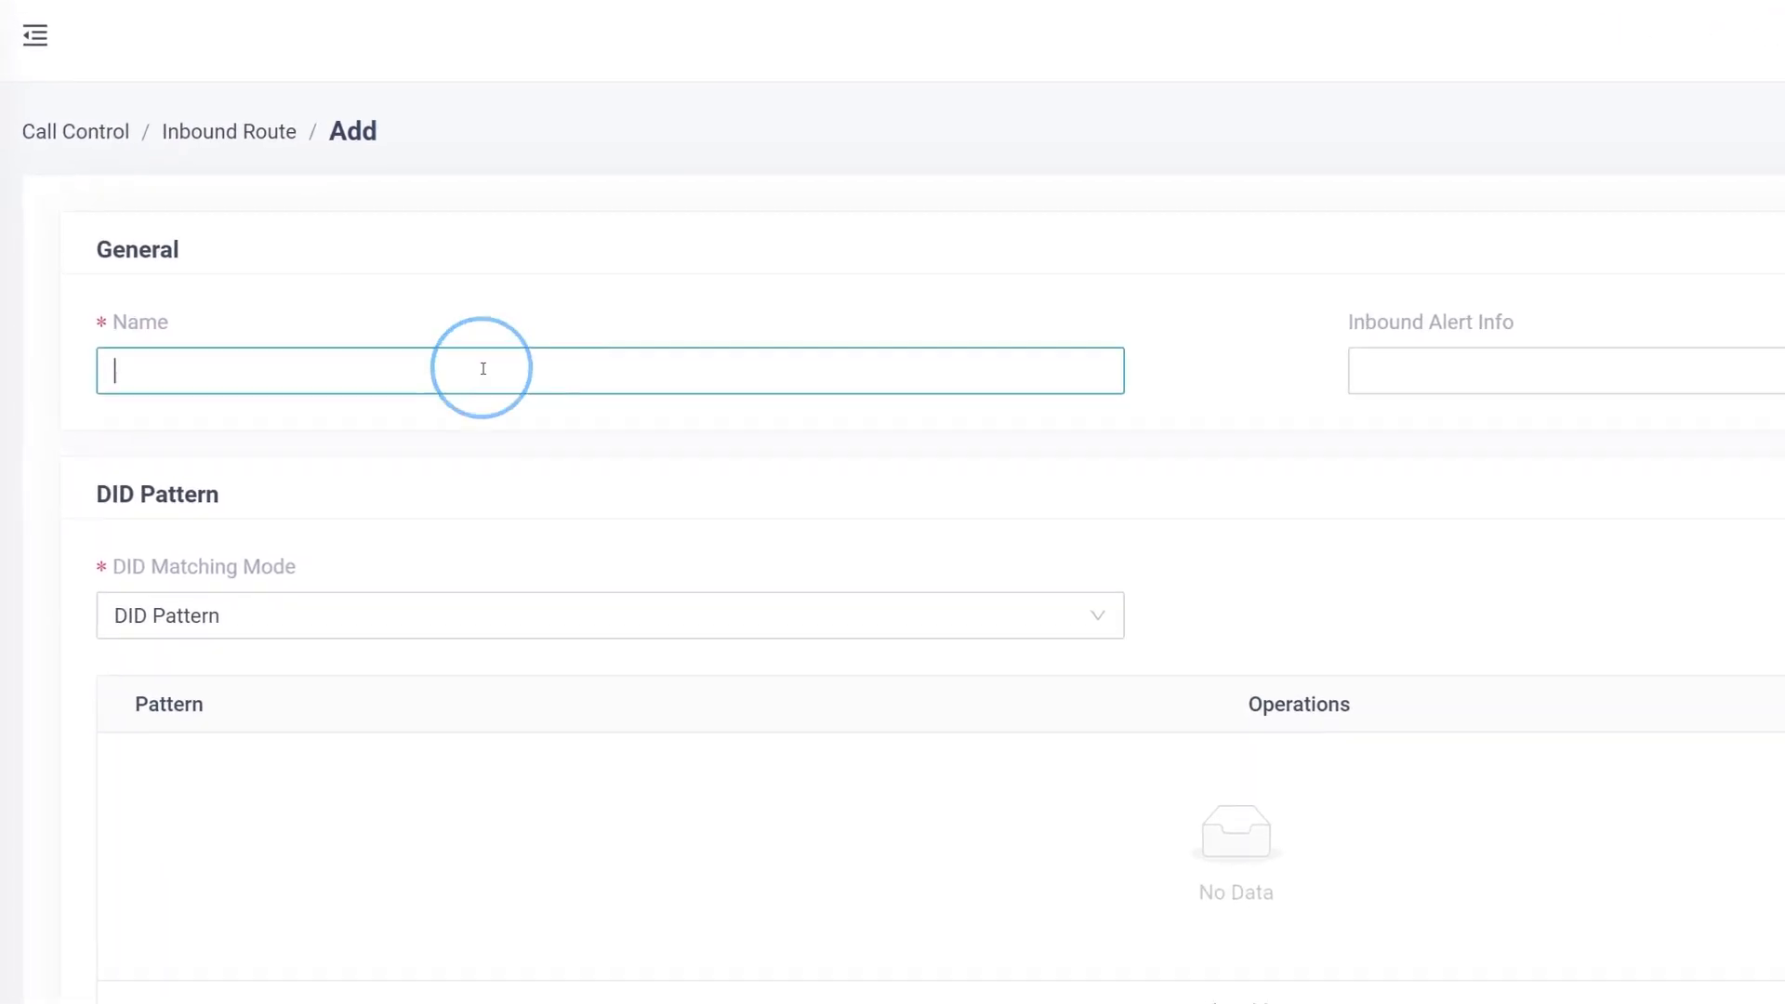
pyautogui.write('C')
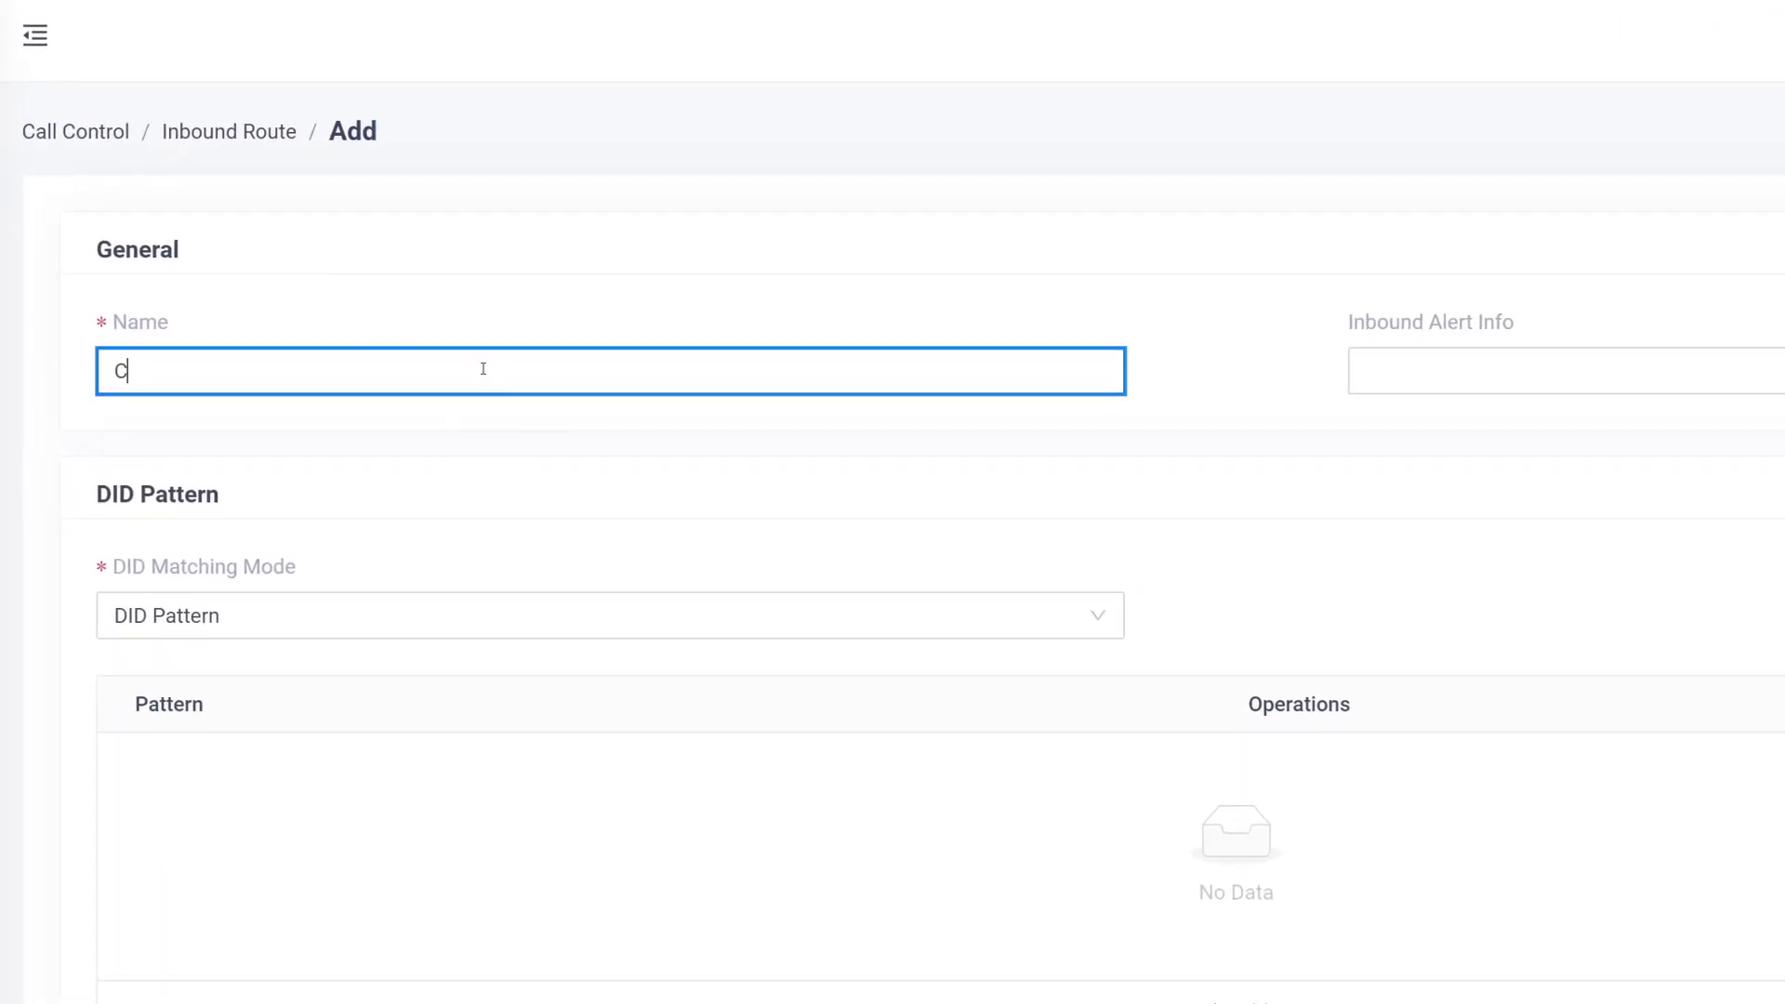
pyautogui.write('ompany01')
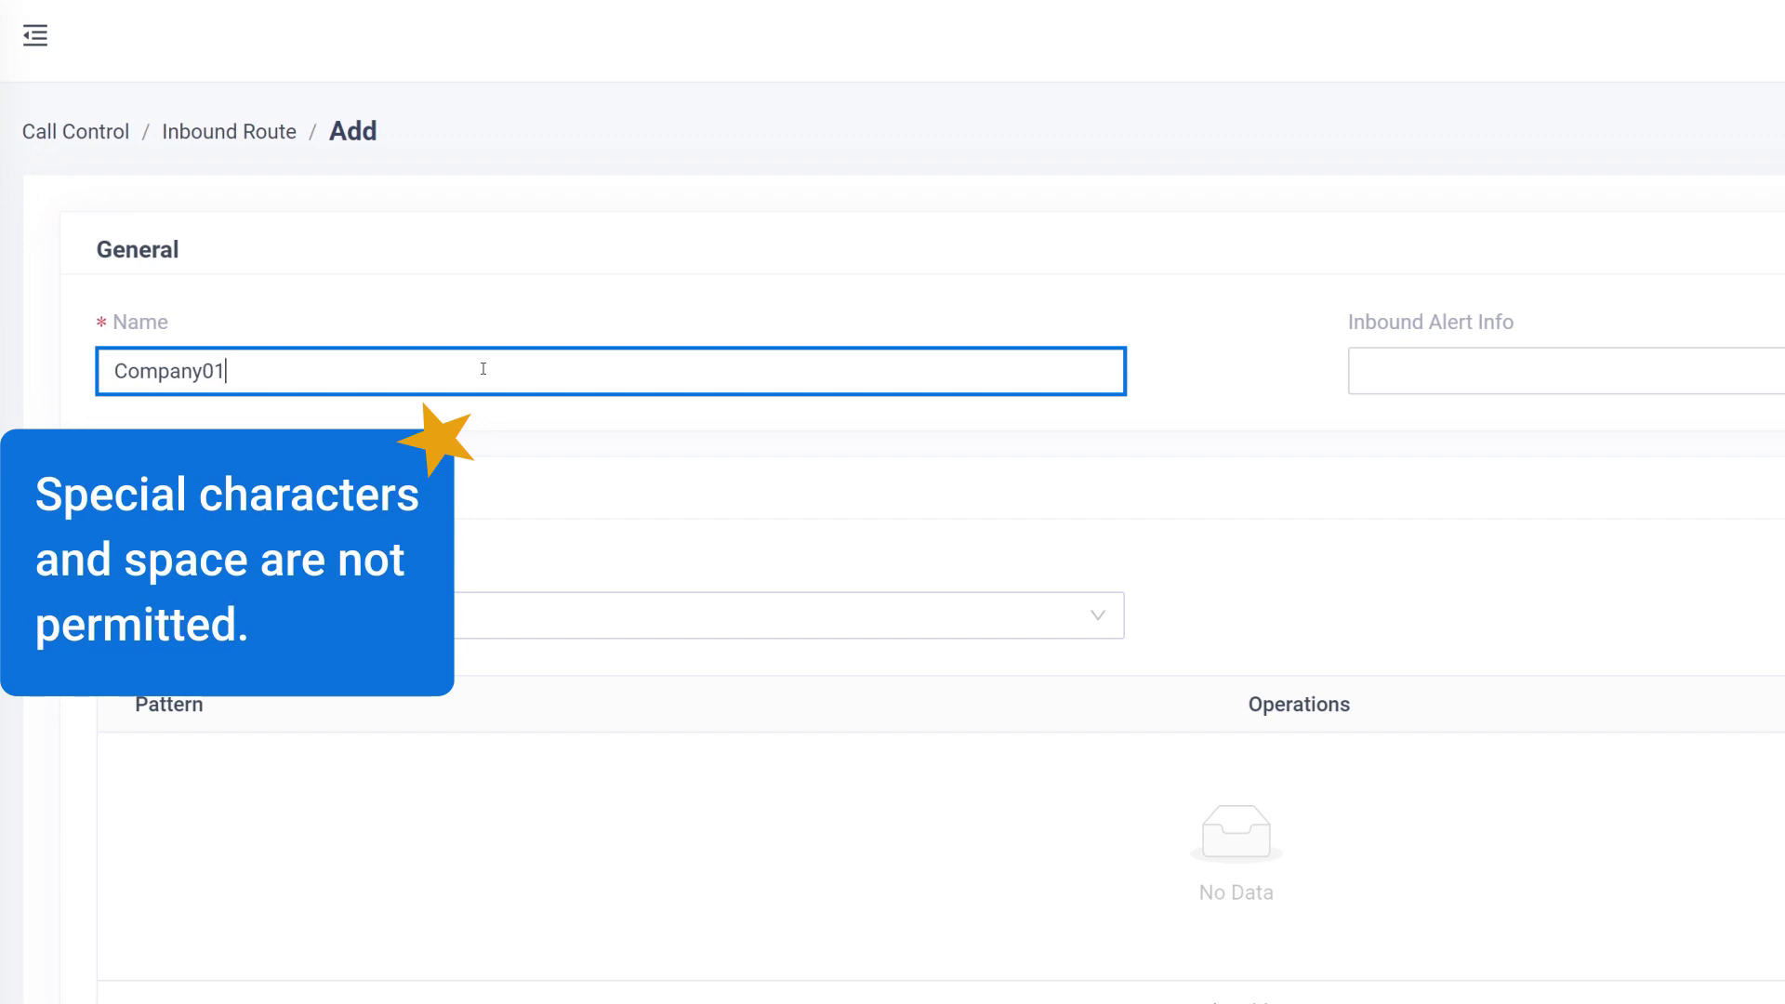
pyautogui.scroll(-8, 837, 595)
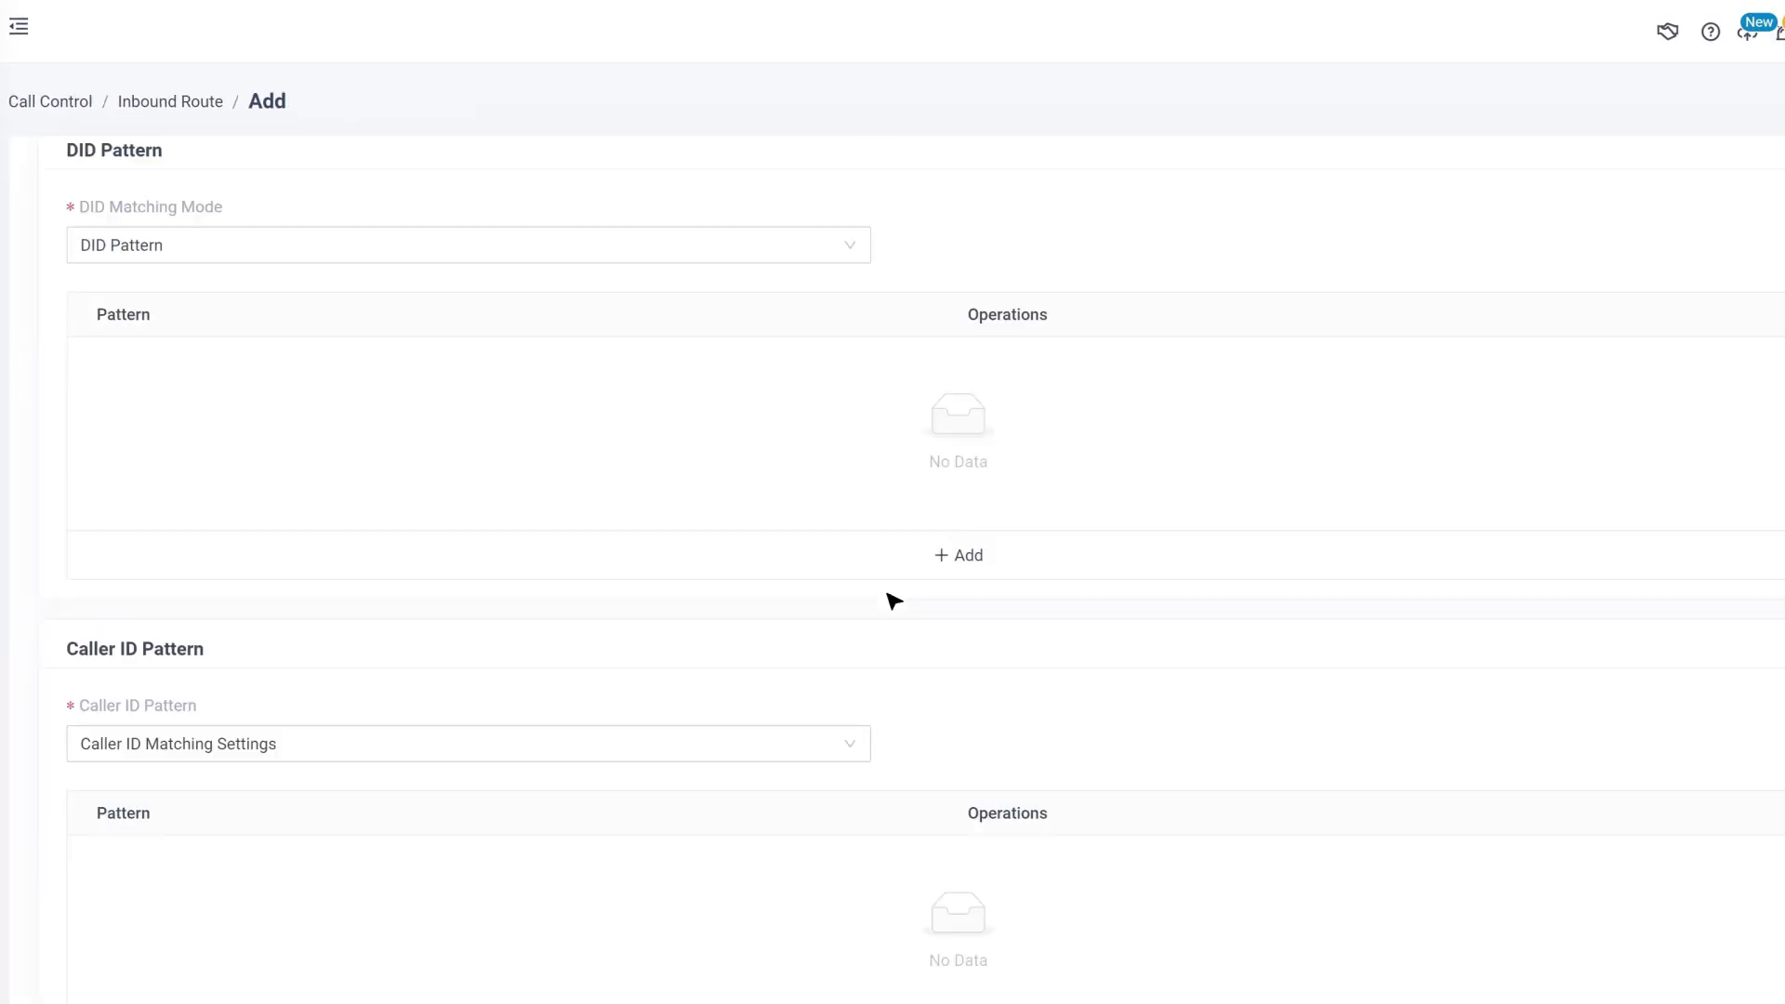
pyautogui.click(92, 659)
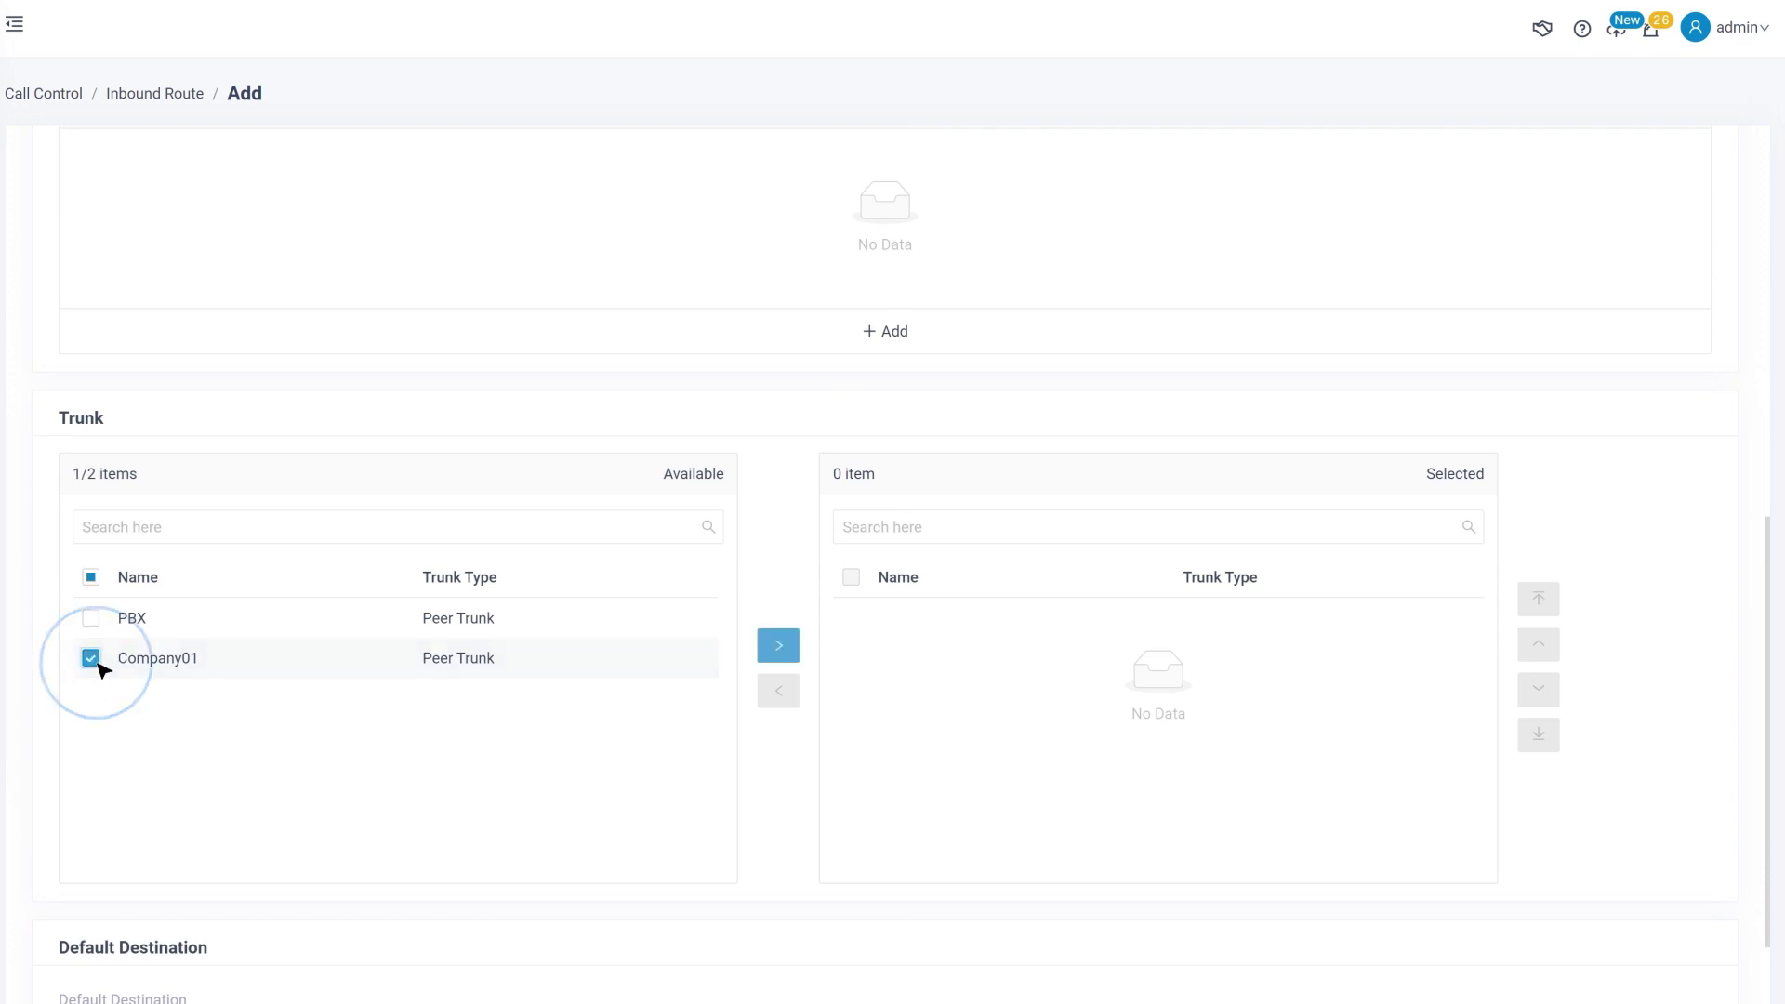
pyautogui.click(779, 645)
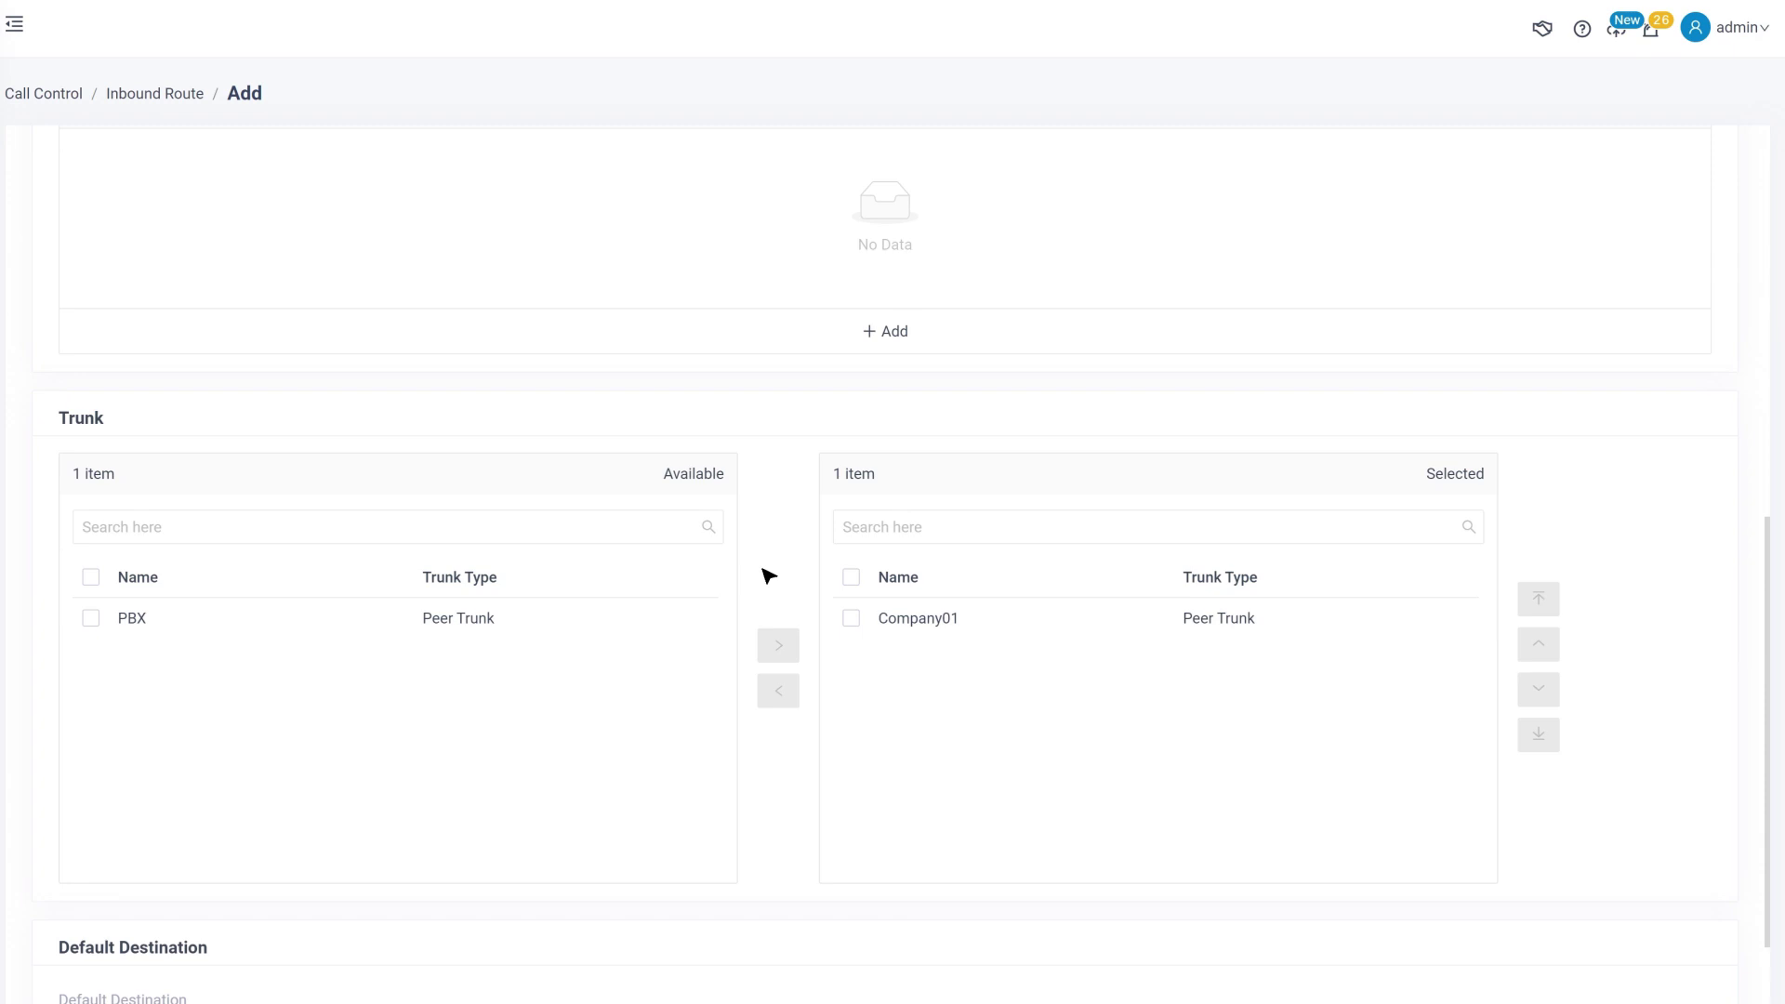
pyautogui.scroll(-5, 767, 576)
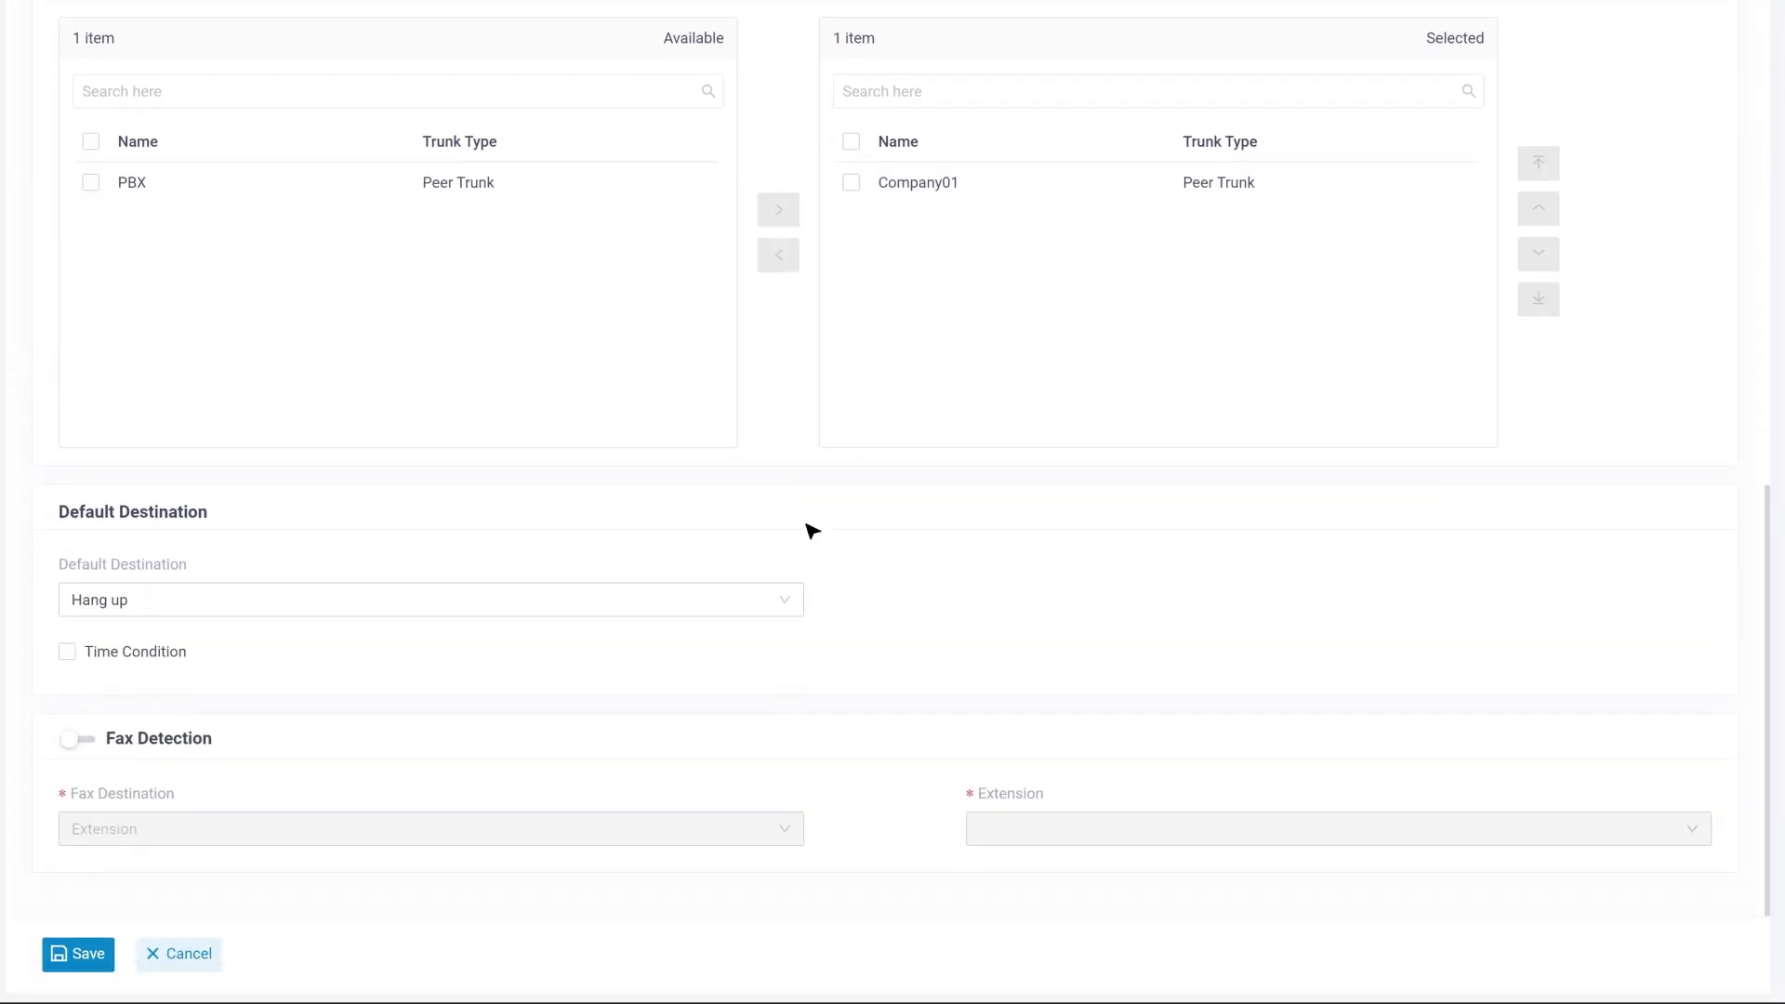
pyautogui.click(785, 599)
pyautogui.click(801, 663)
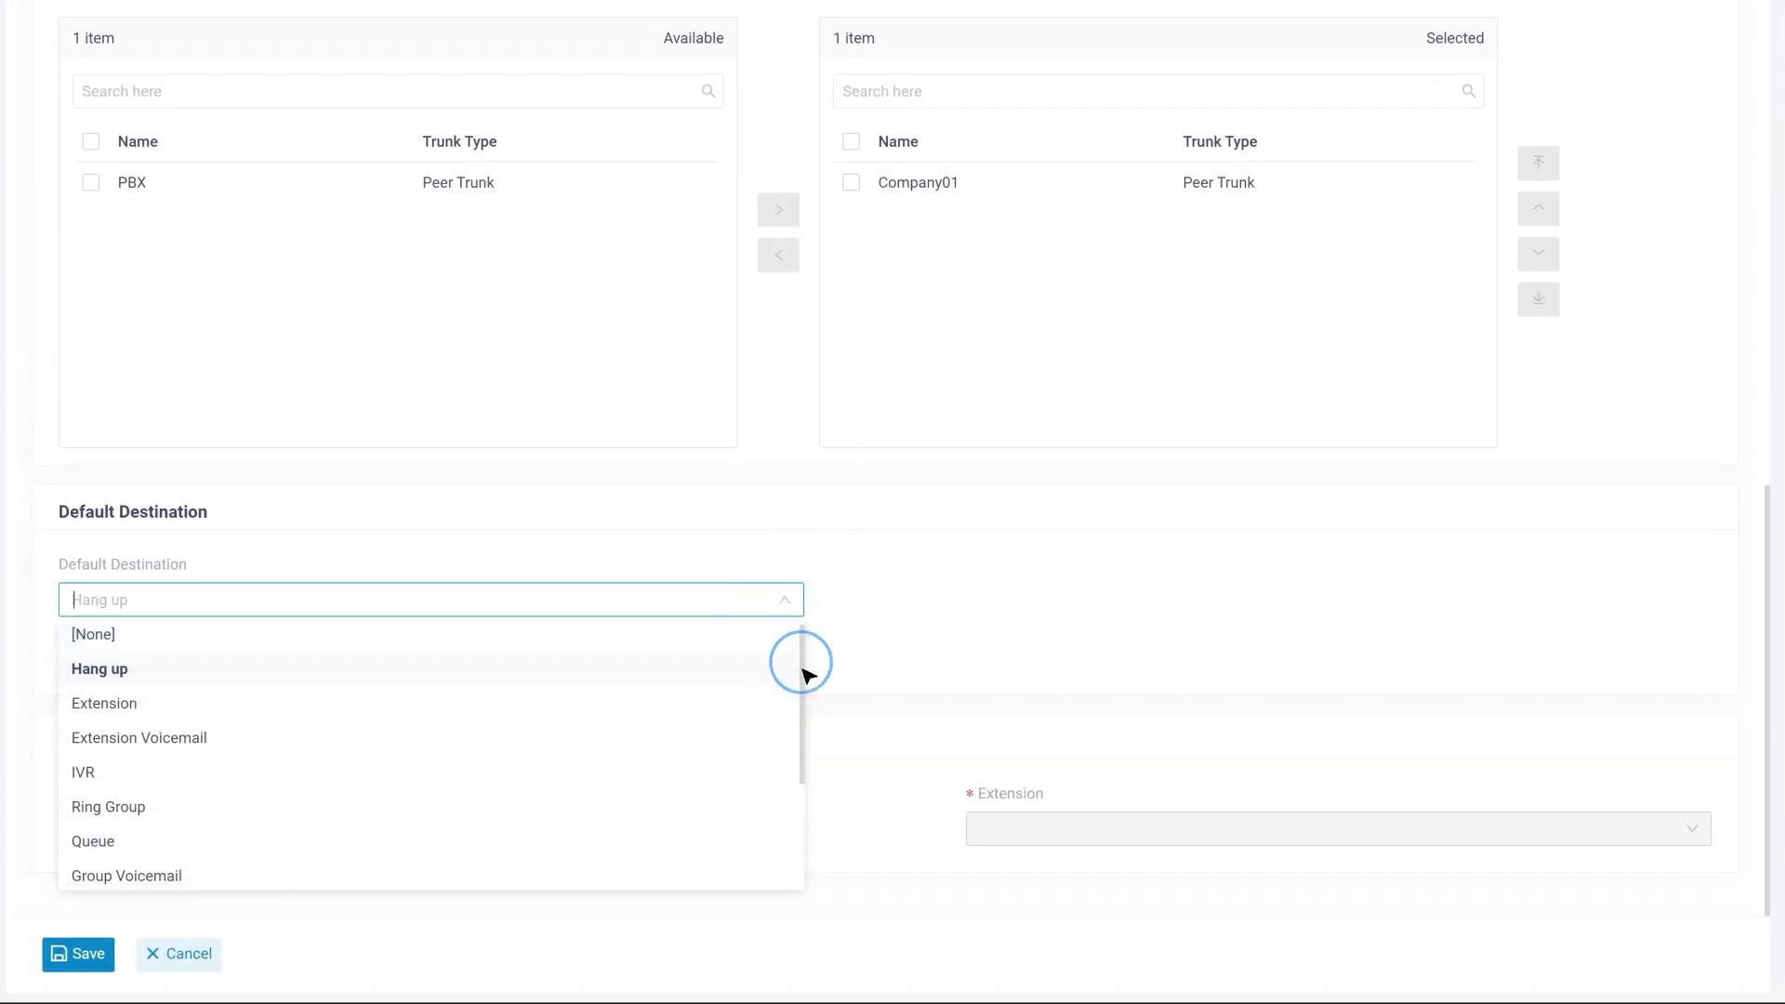
pyautogui.moveTo(802, 663); pyautogui.dragTo(810, 714)
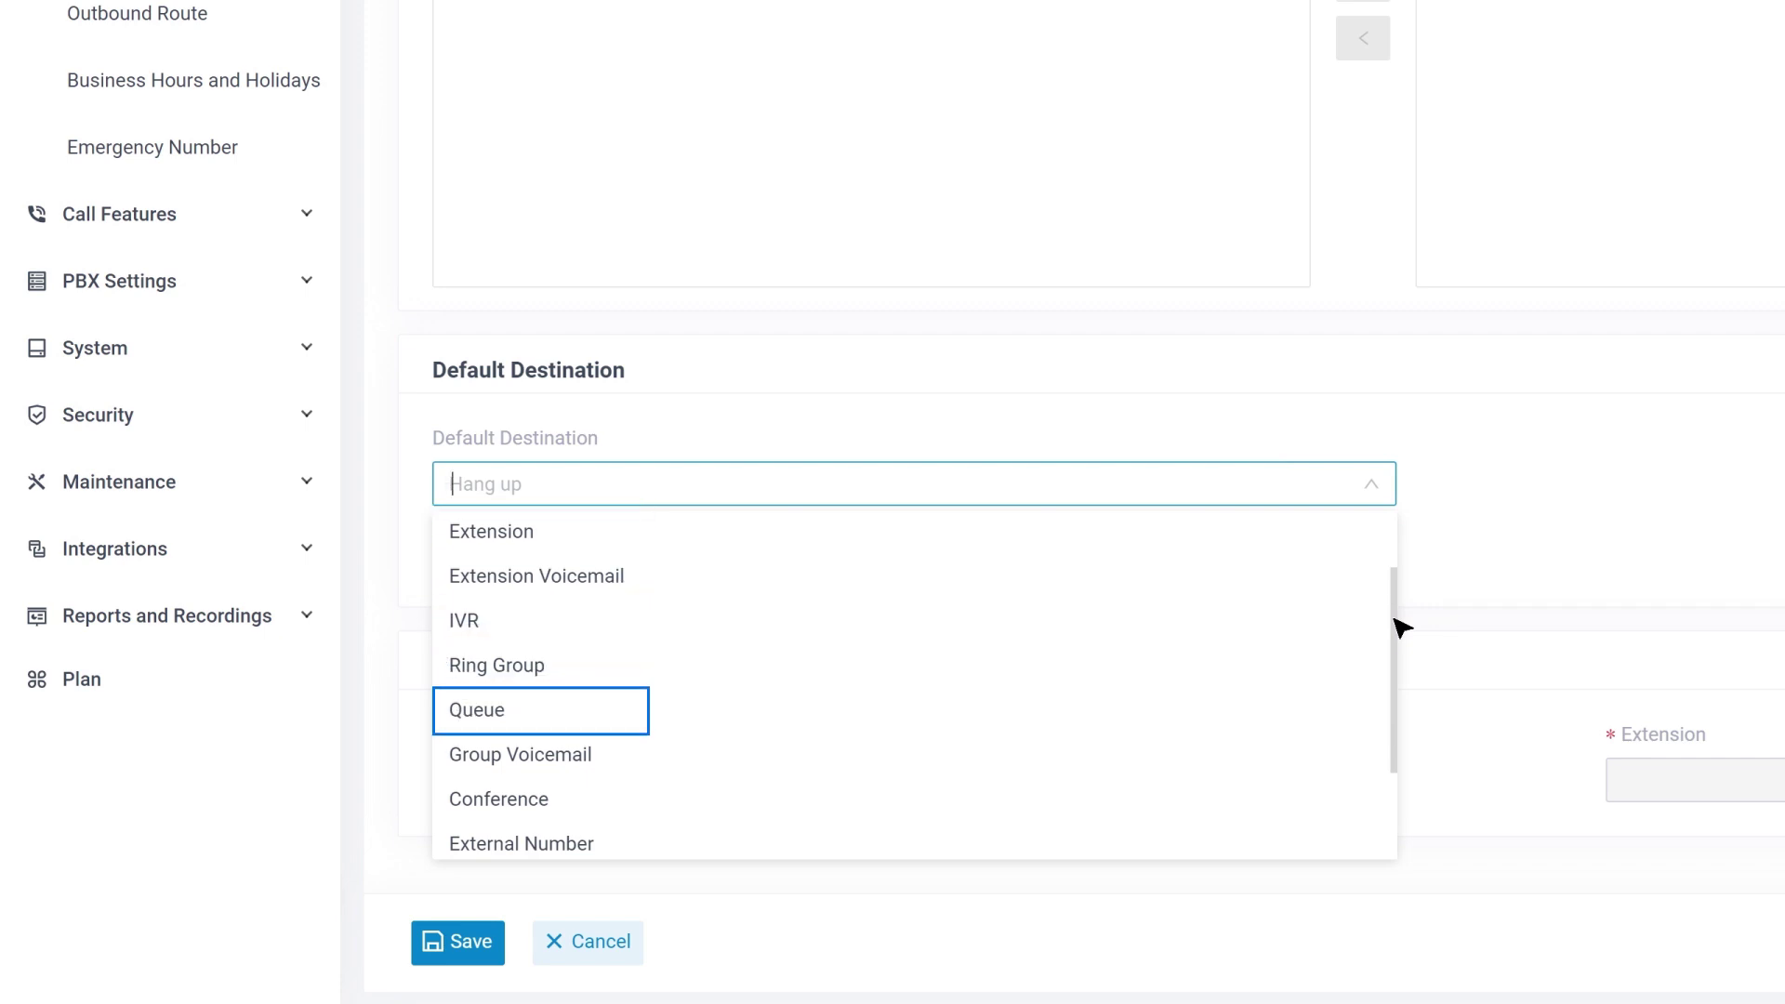
# Step: Choose IVR 6200-6200 as the Company01 route's default destination
pyautogui.moveTo(1393, 621); pyautogui.dragTo(1422, 600)
pyautogui.click(1275, 684)
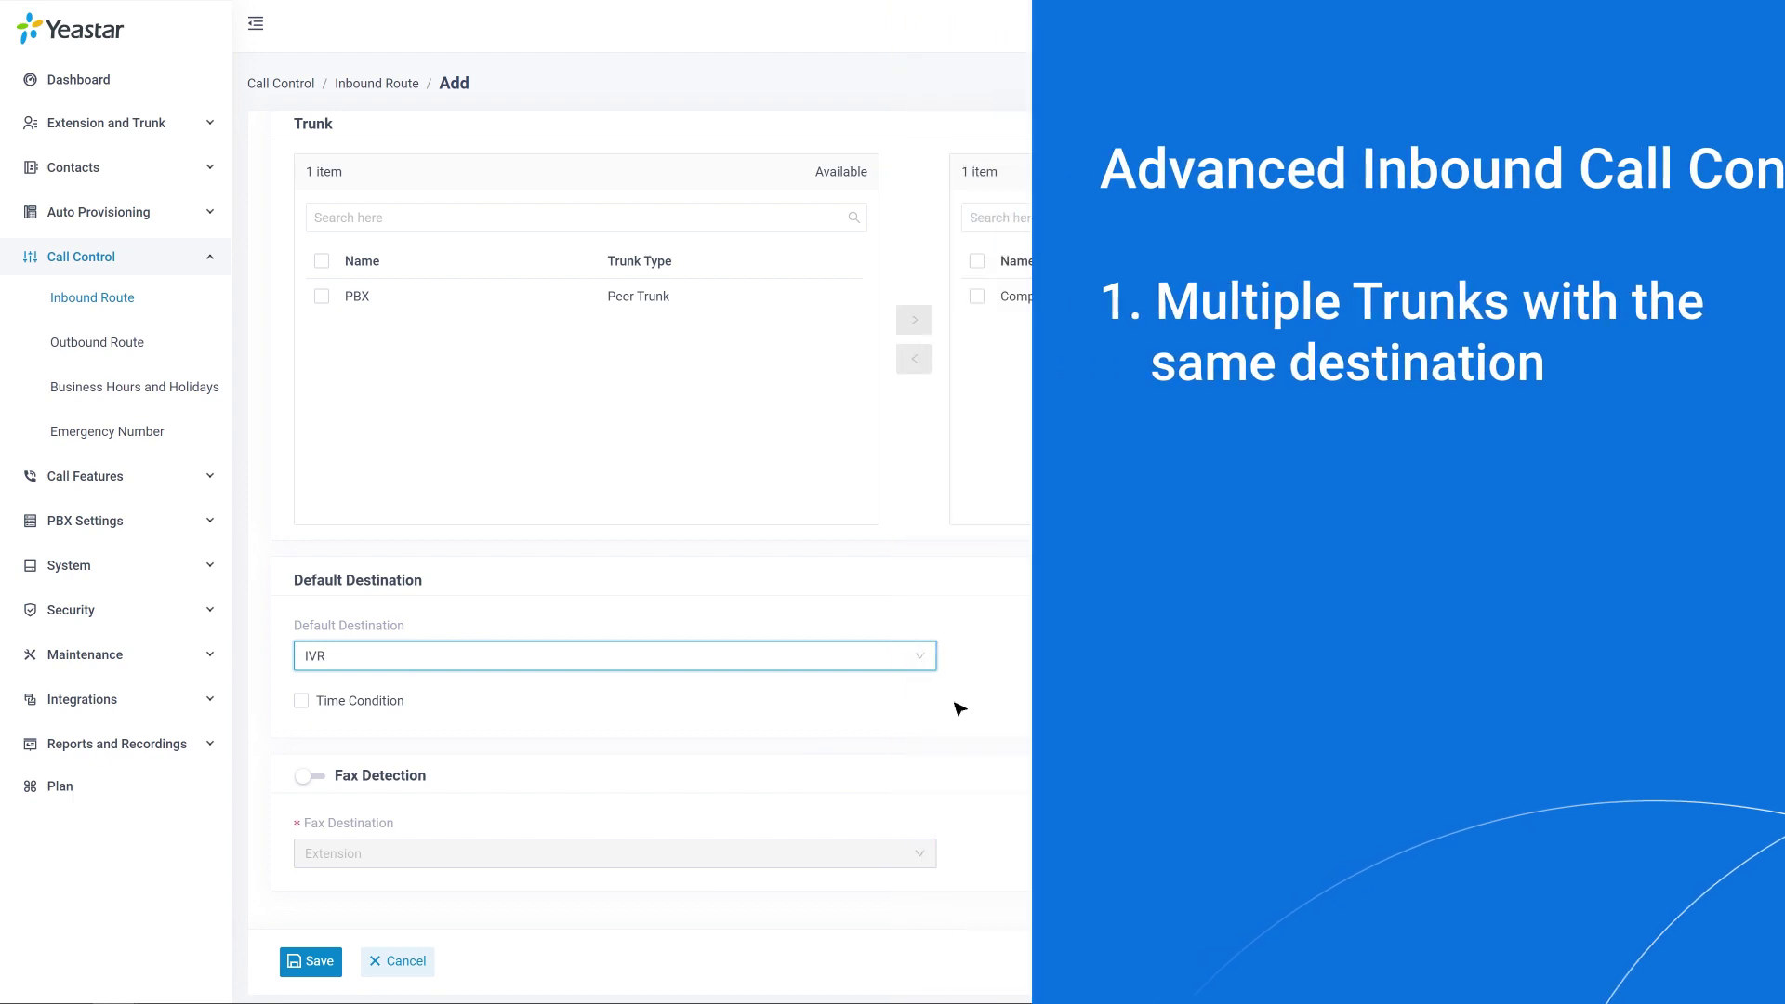
# Step: Add the PBX trunk to the selected trunks and enable Time Condition
pyautogui.scroll(2, 976, 707)
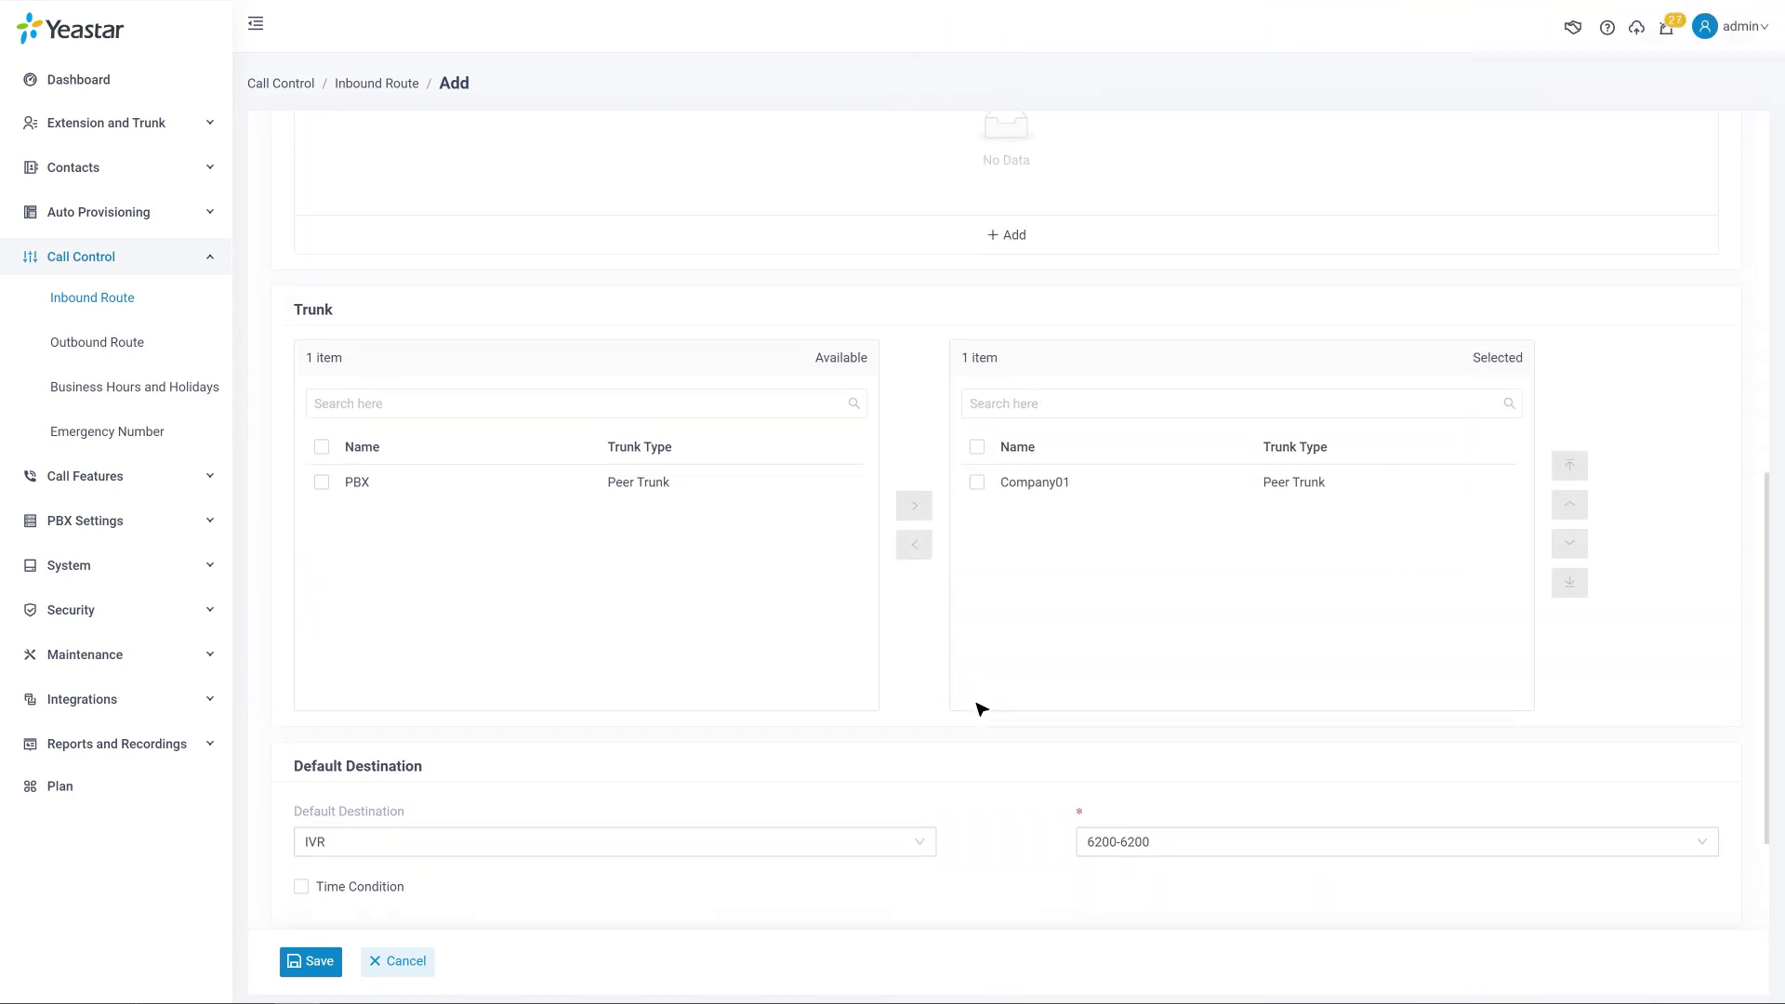
pyautogui.click(102, 475)
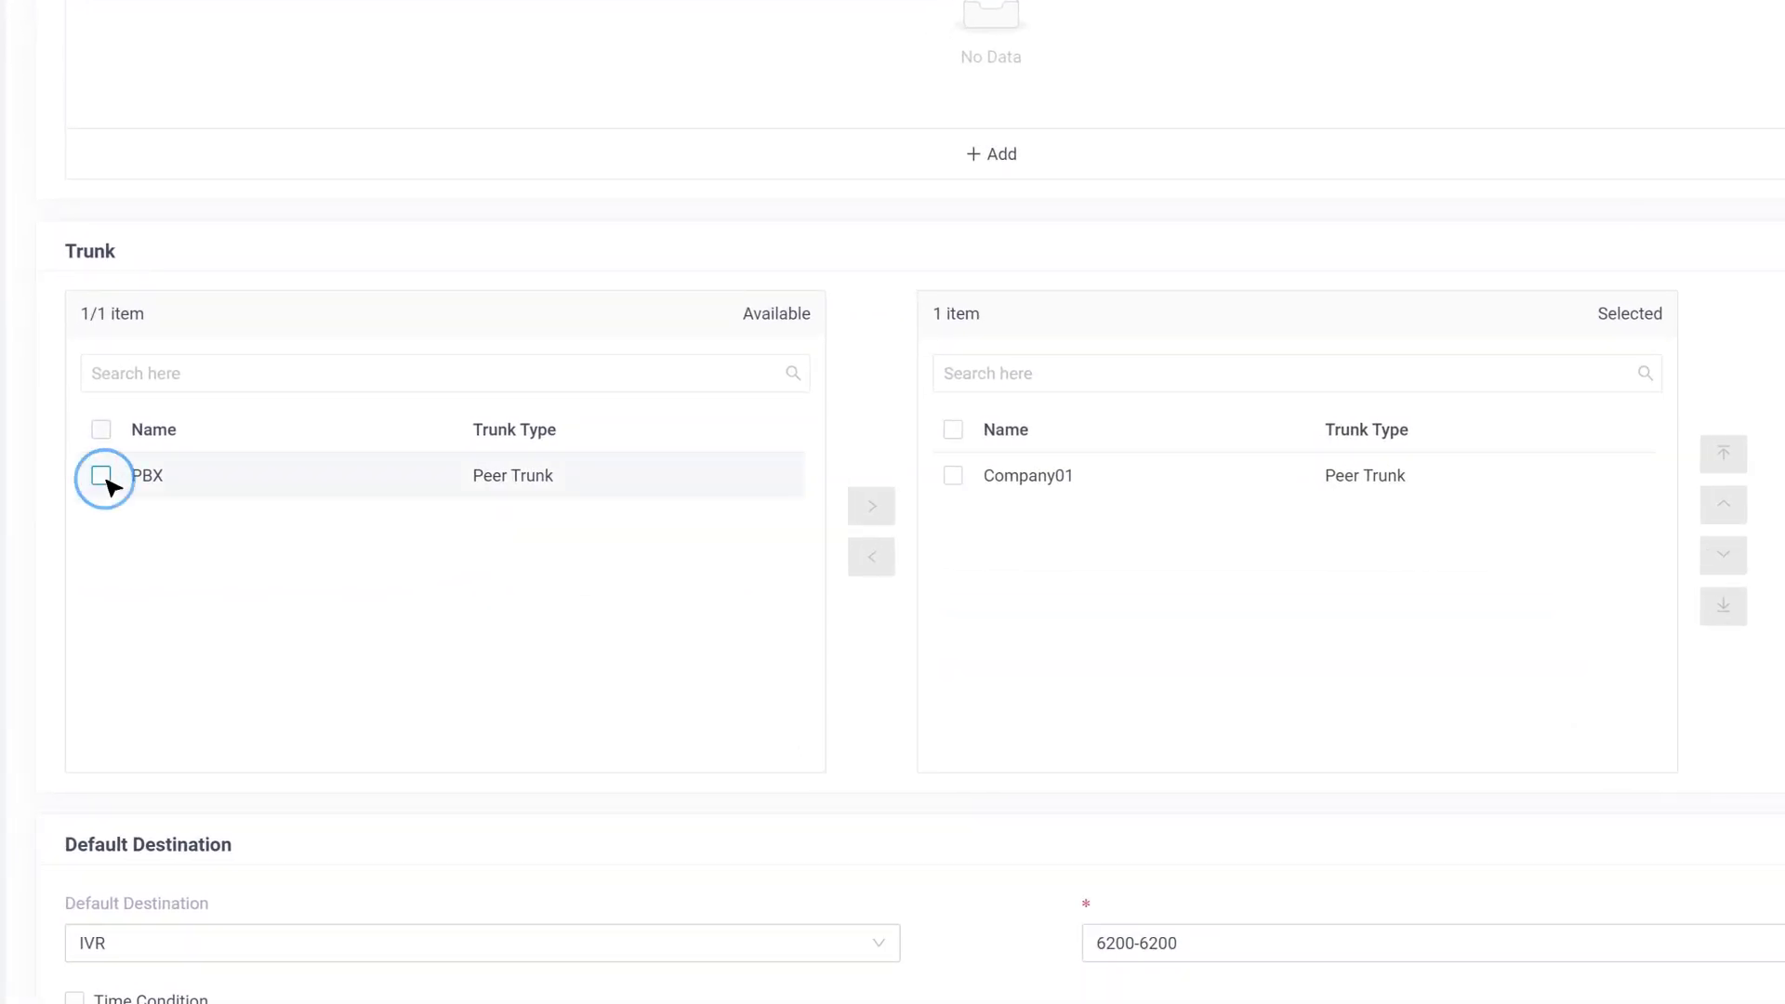
pyautogui.click(879, 507)
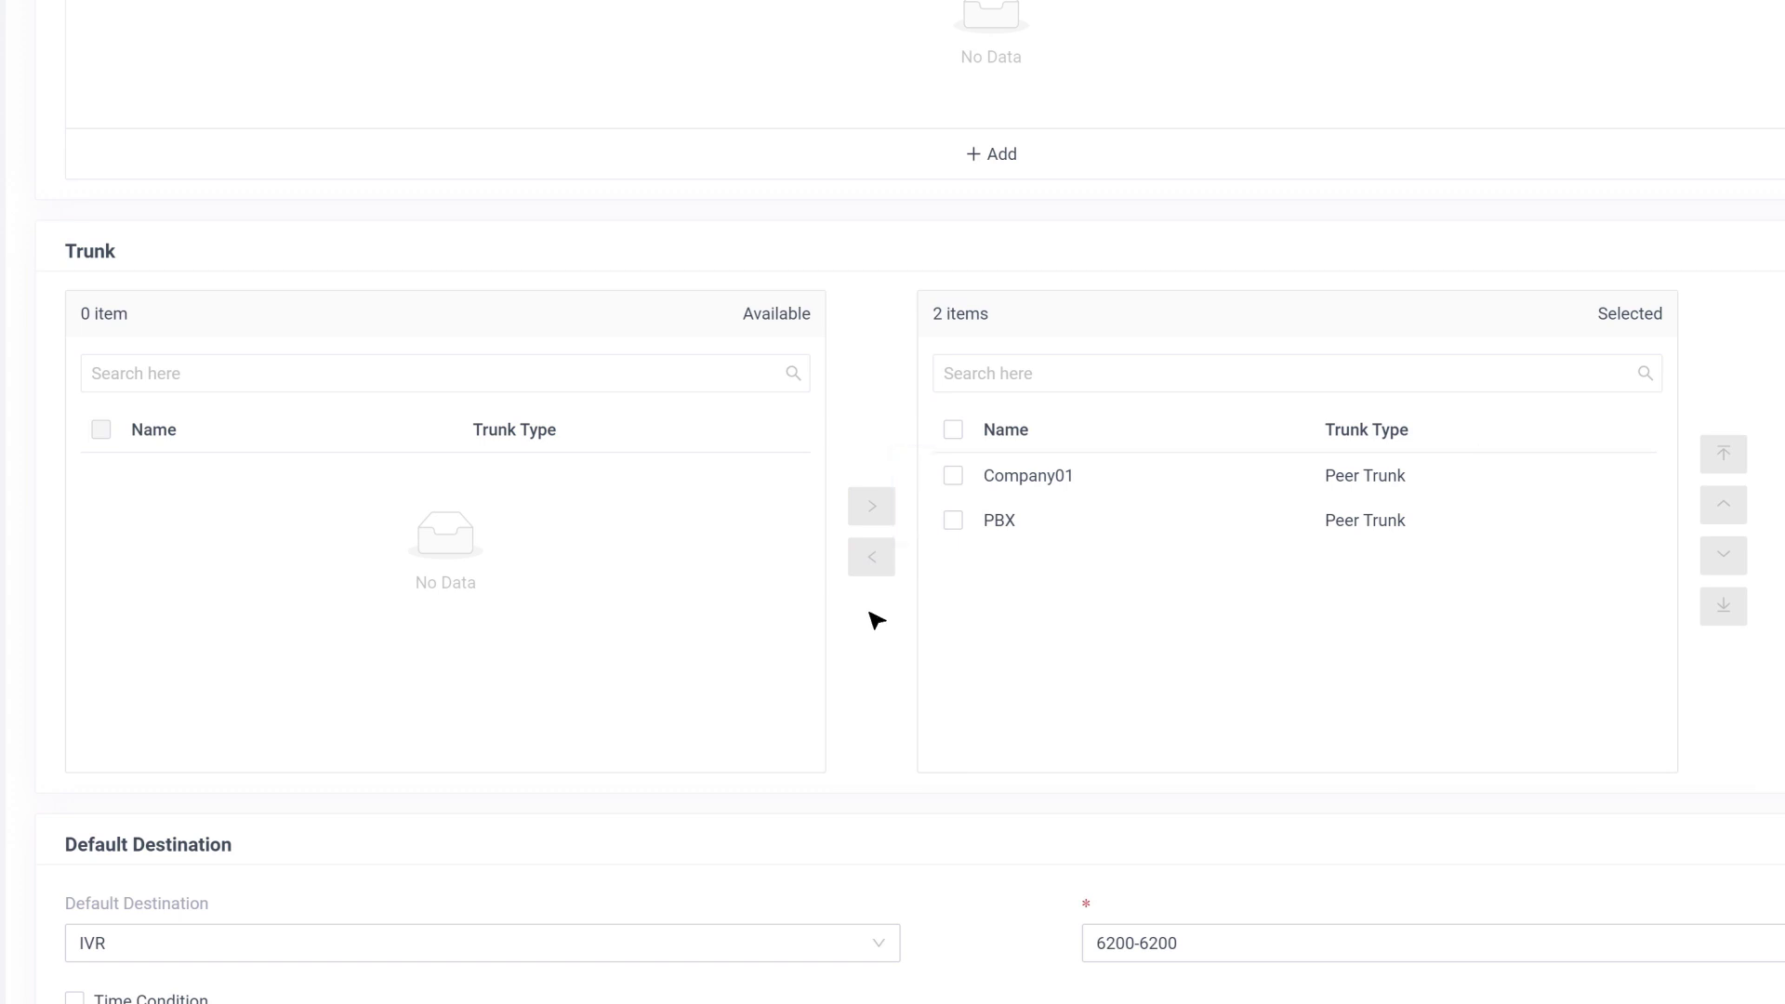
pyautogui.scroll(-3, 877, 620)
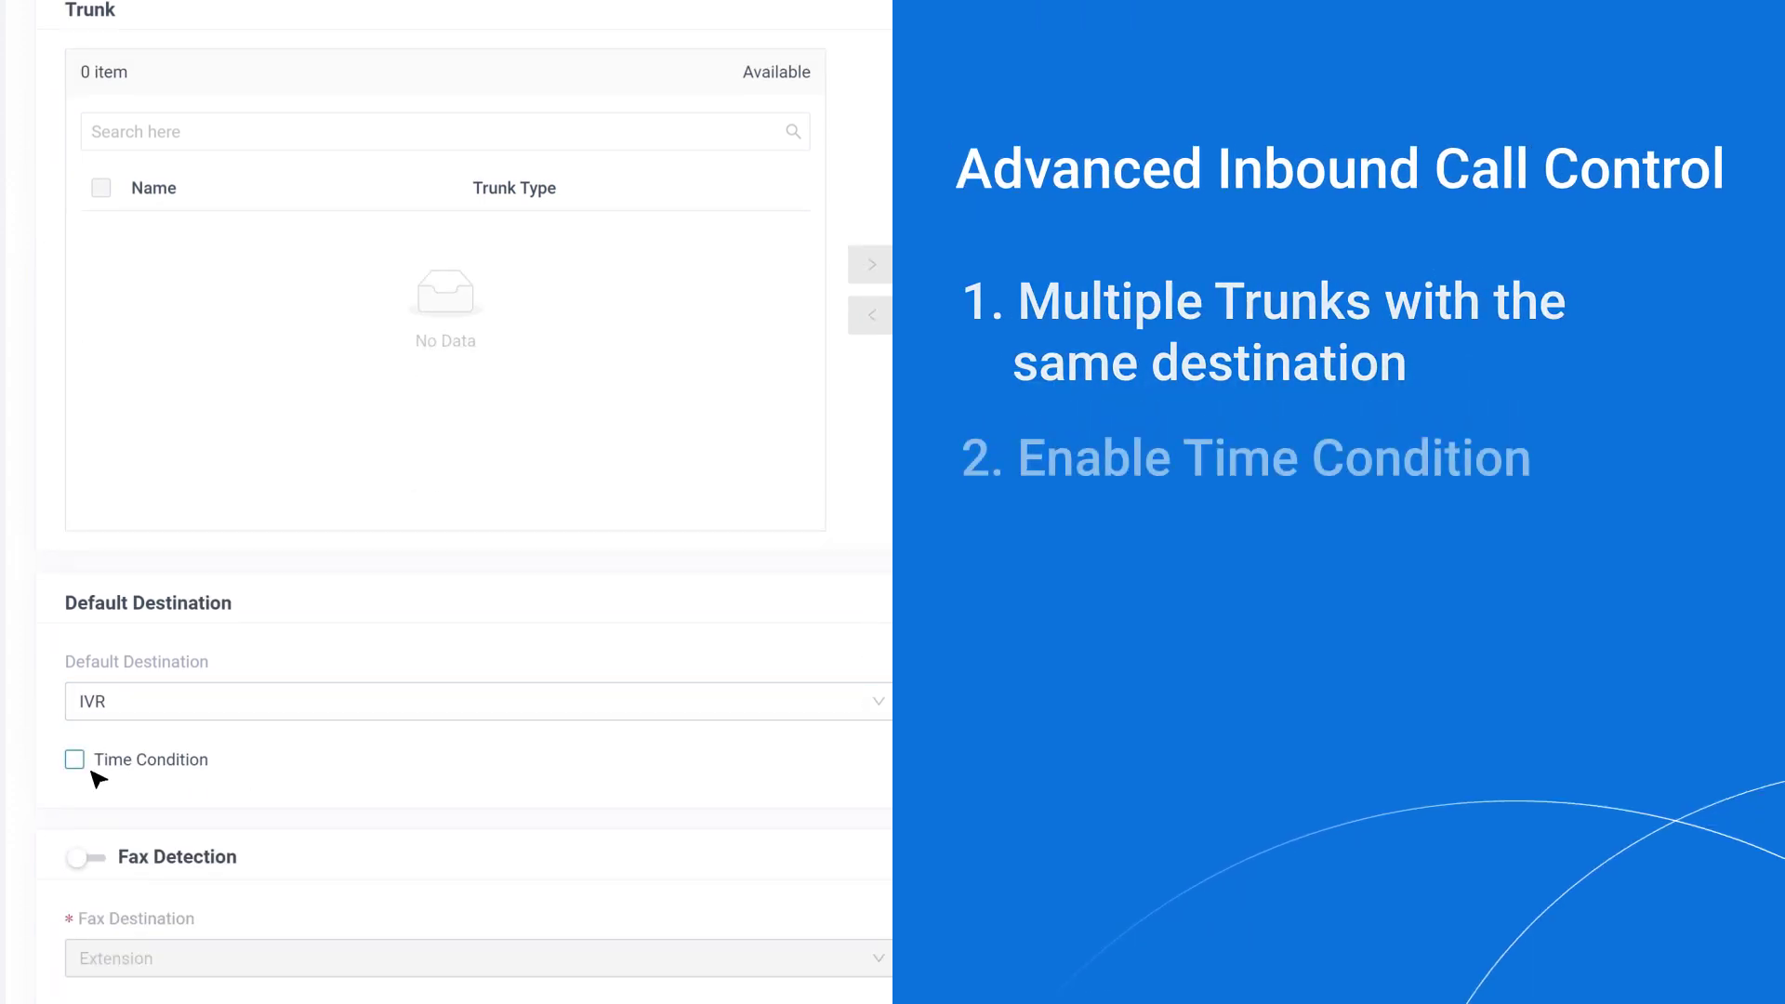
pyautogui.click(76, 762)
# Step: Using Global Business Hours, route calls to Extension, Extension Voicemail after hours, IVR on holidays
pyautogui.scroll(-2, 573, 616)
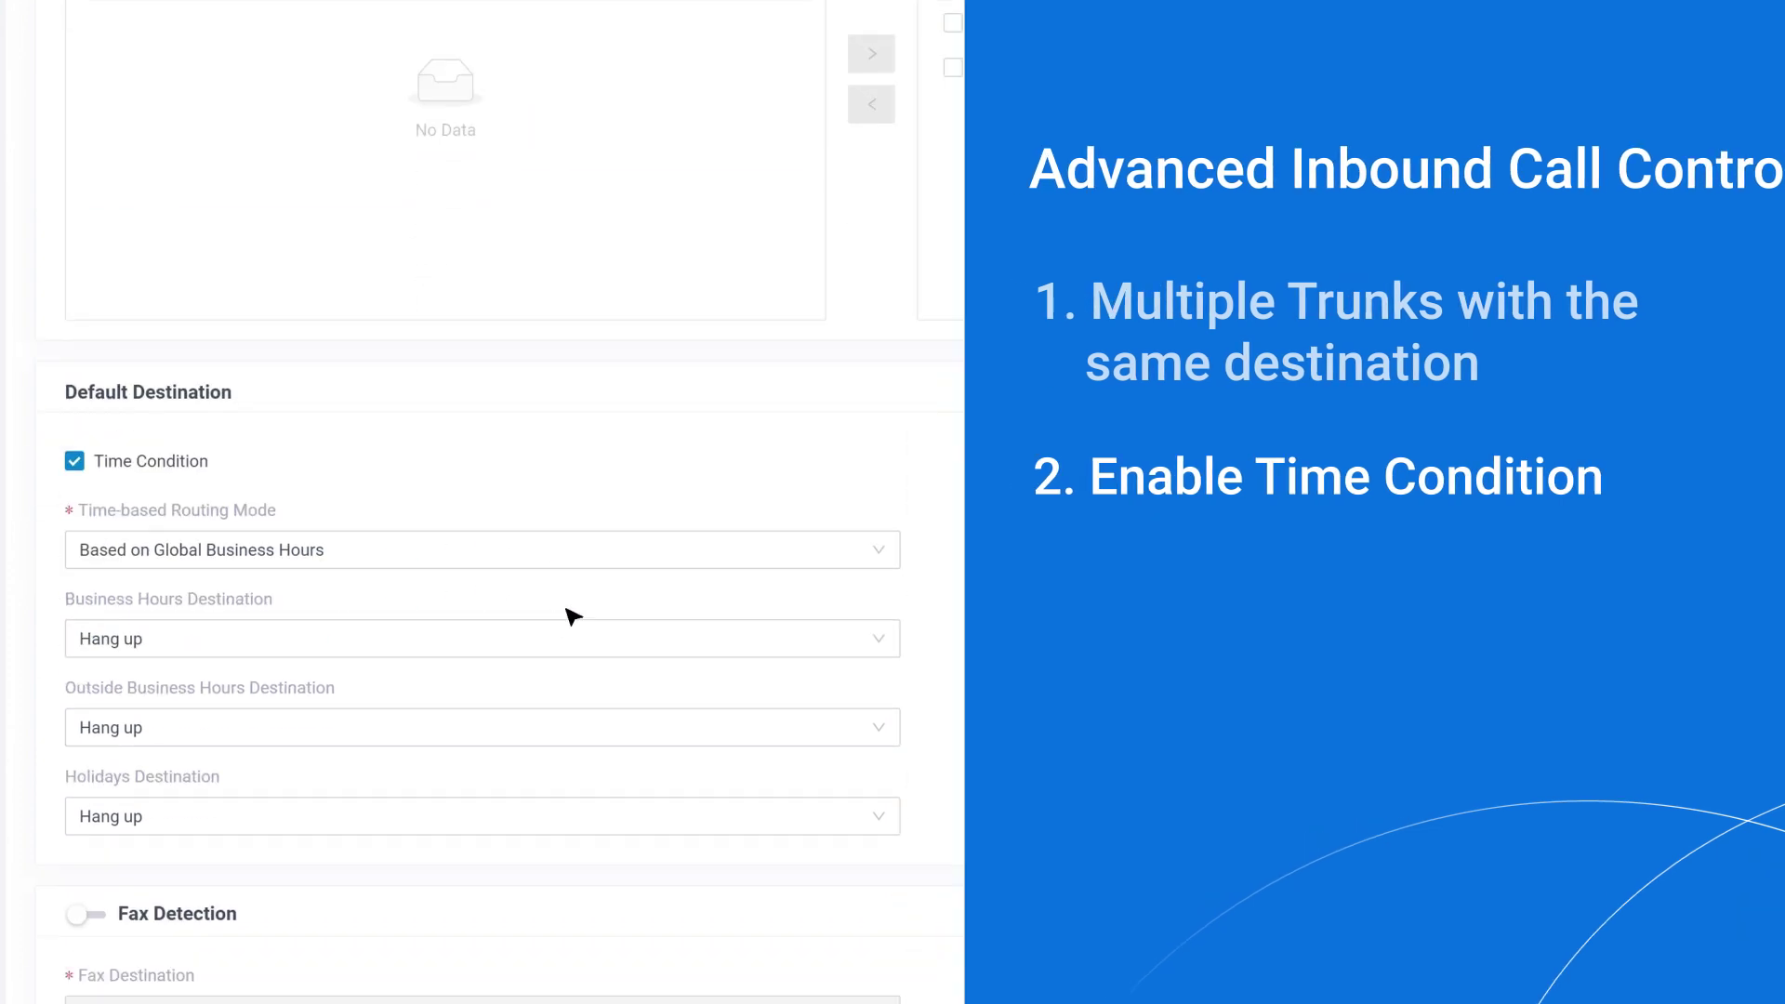
pyautogui.scroll(-1, 939, 641)
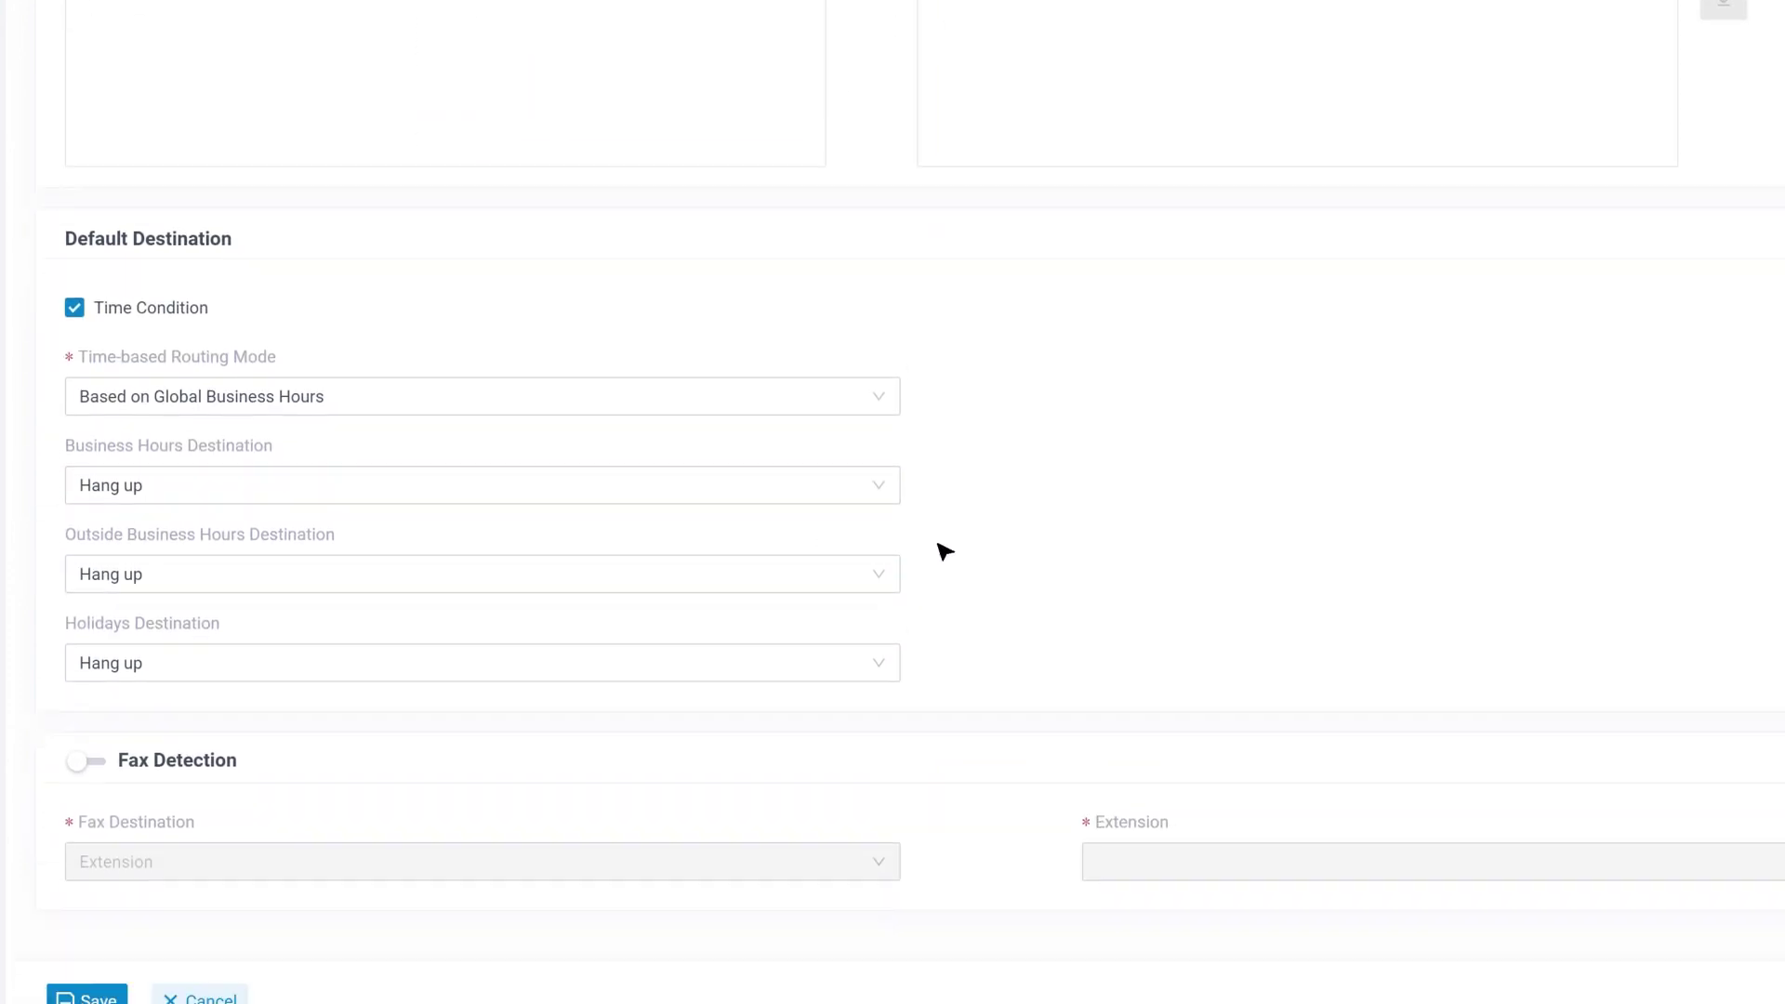
pyautogui.scroll(-1, 945, 551)
pyautogui.click(883, 346)
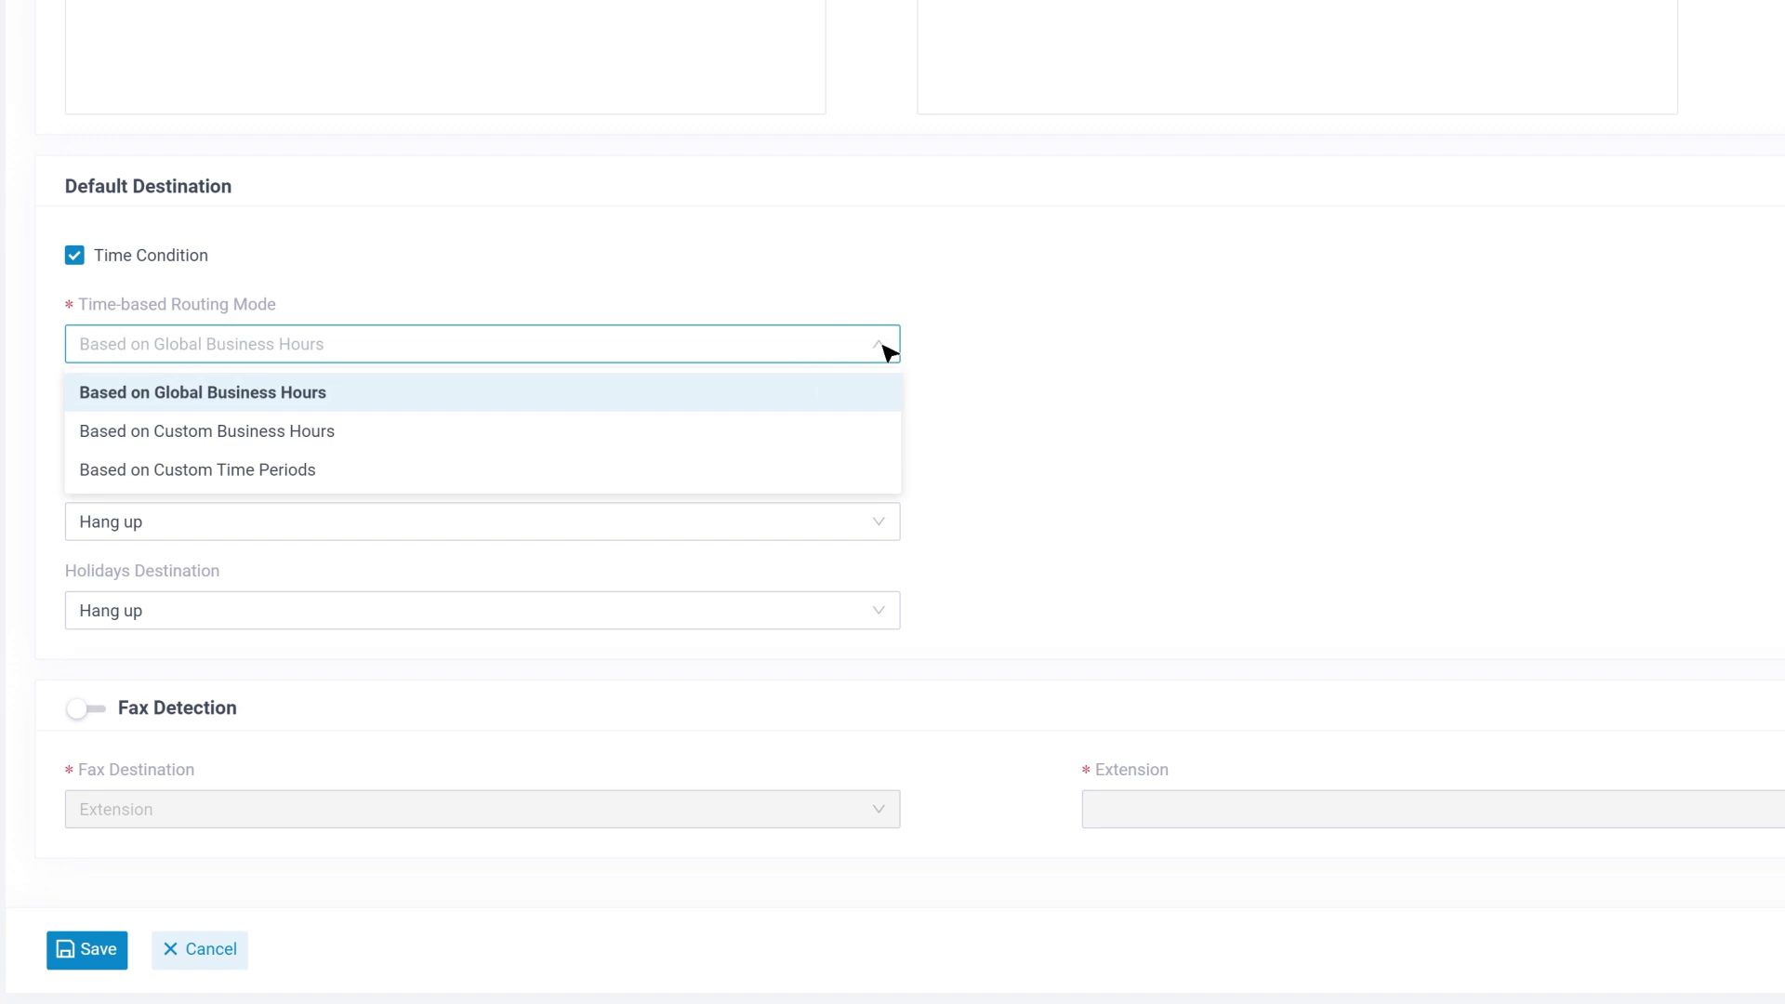
pyautogui.click(851, 391)
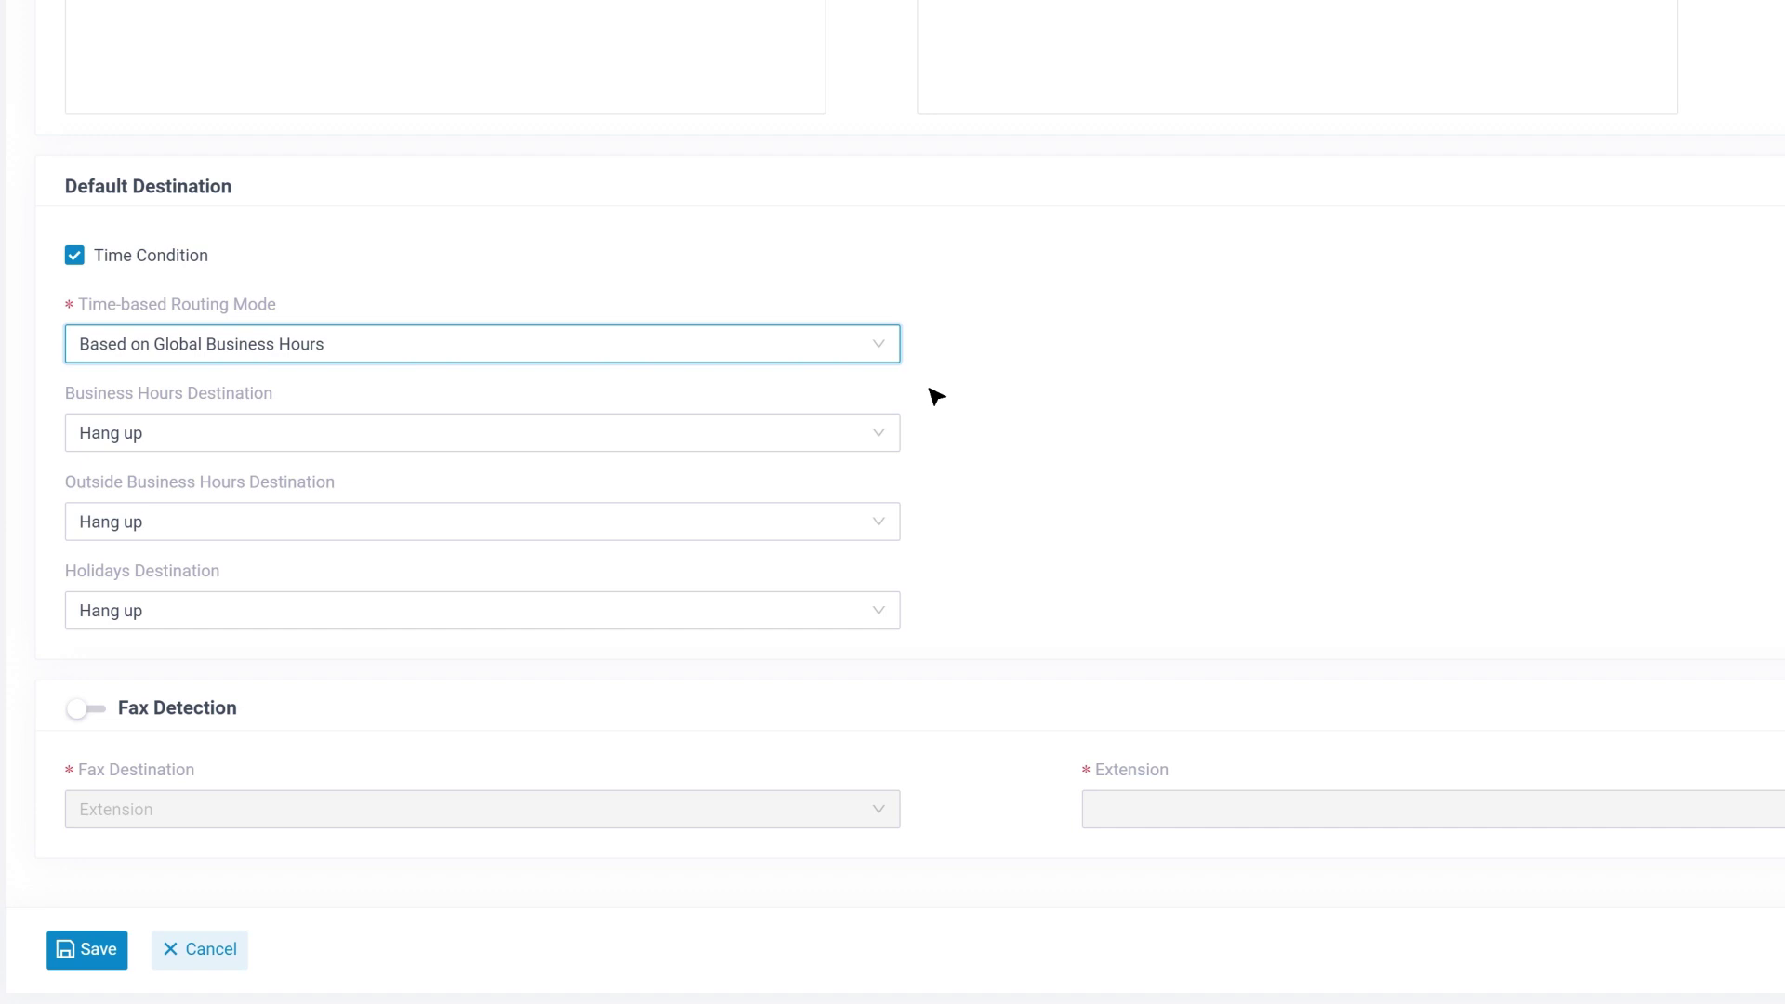
pyautogui.click(880, 434)
pyautogui.click(818, 557)
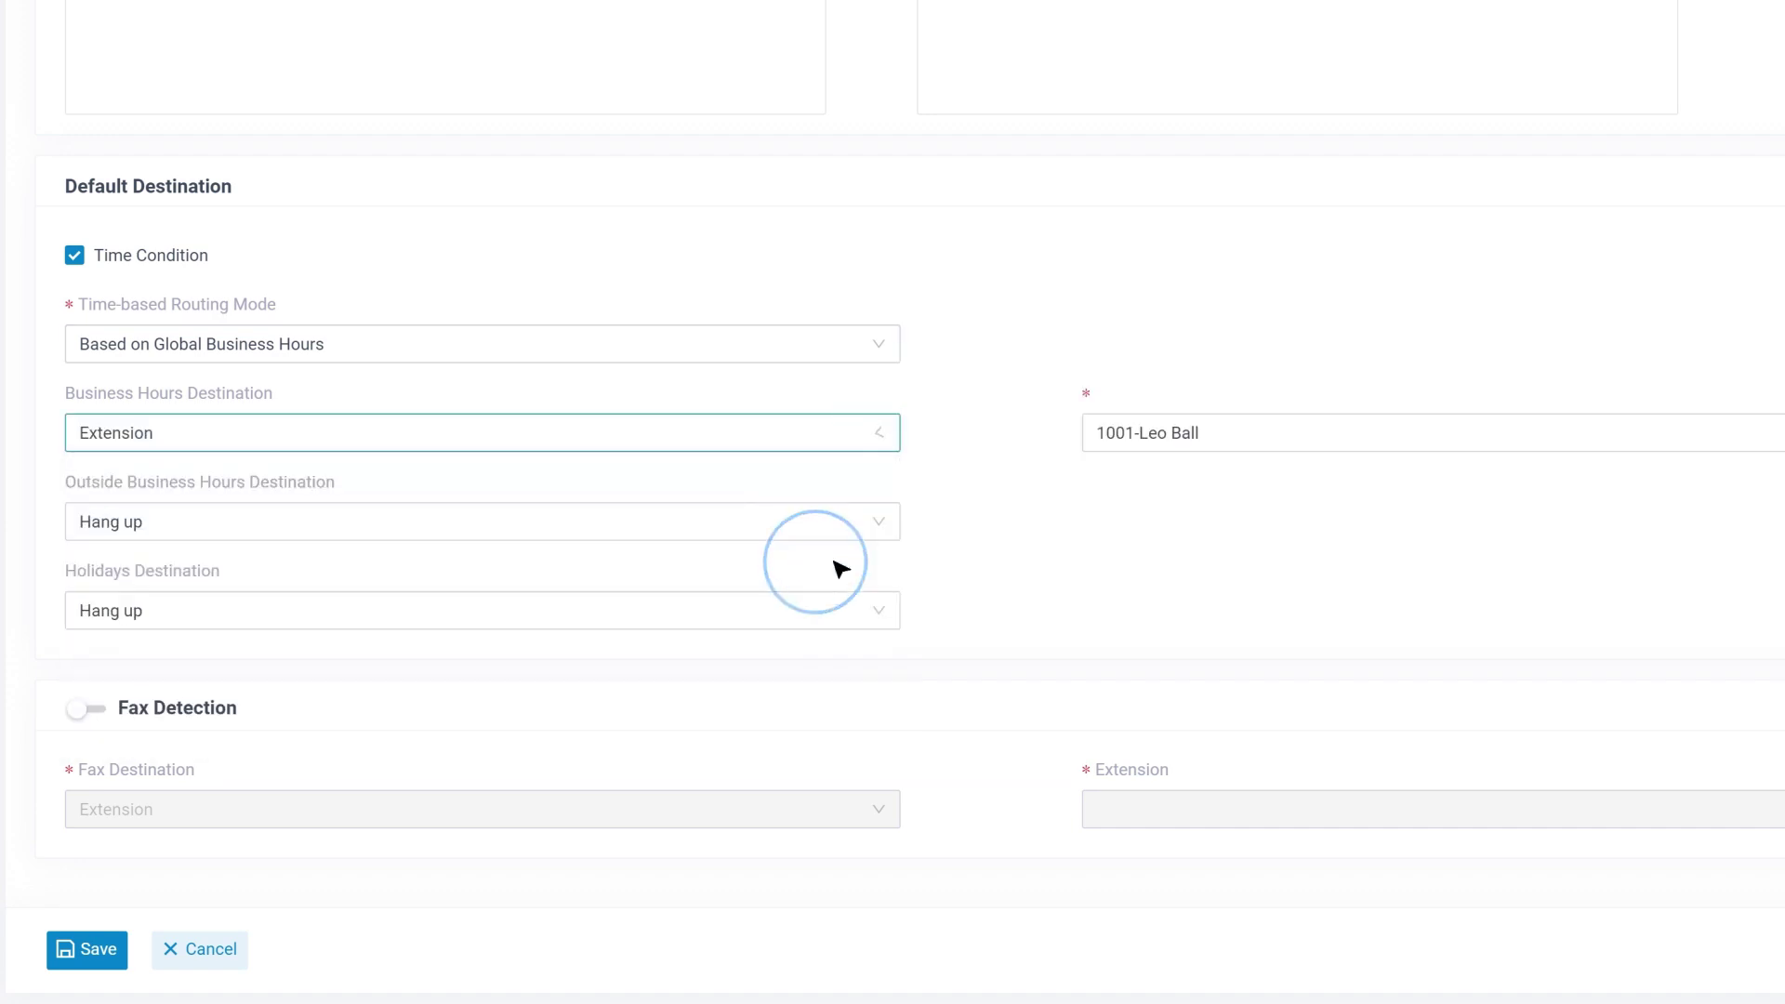
pyautogui.click(874, 522)
pyautogui.click(784, 686)
pyautogui.click(877, 609)
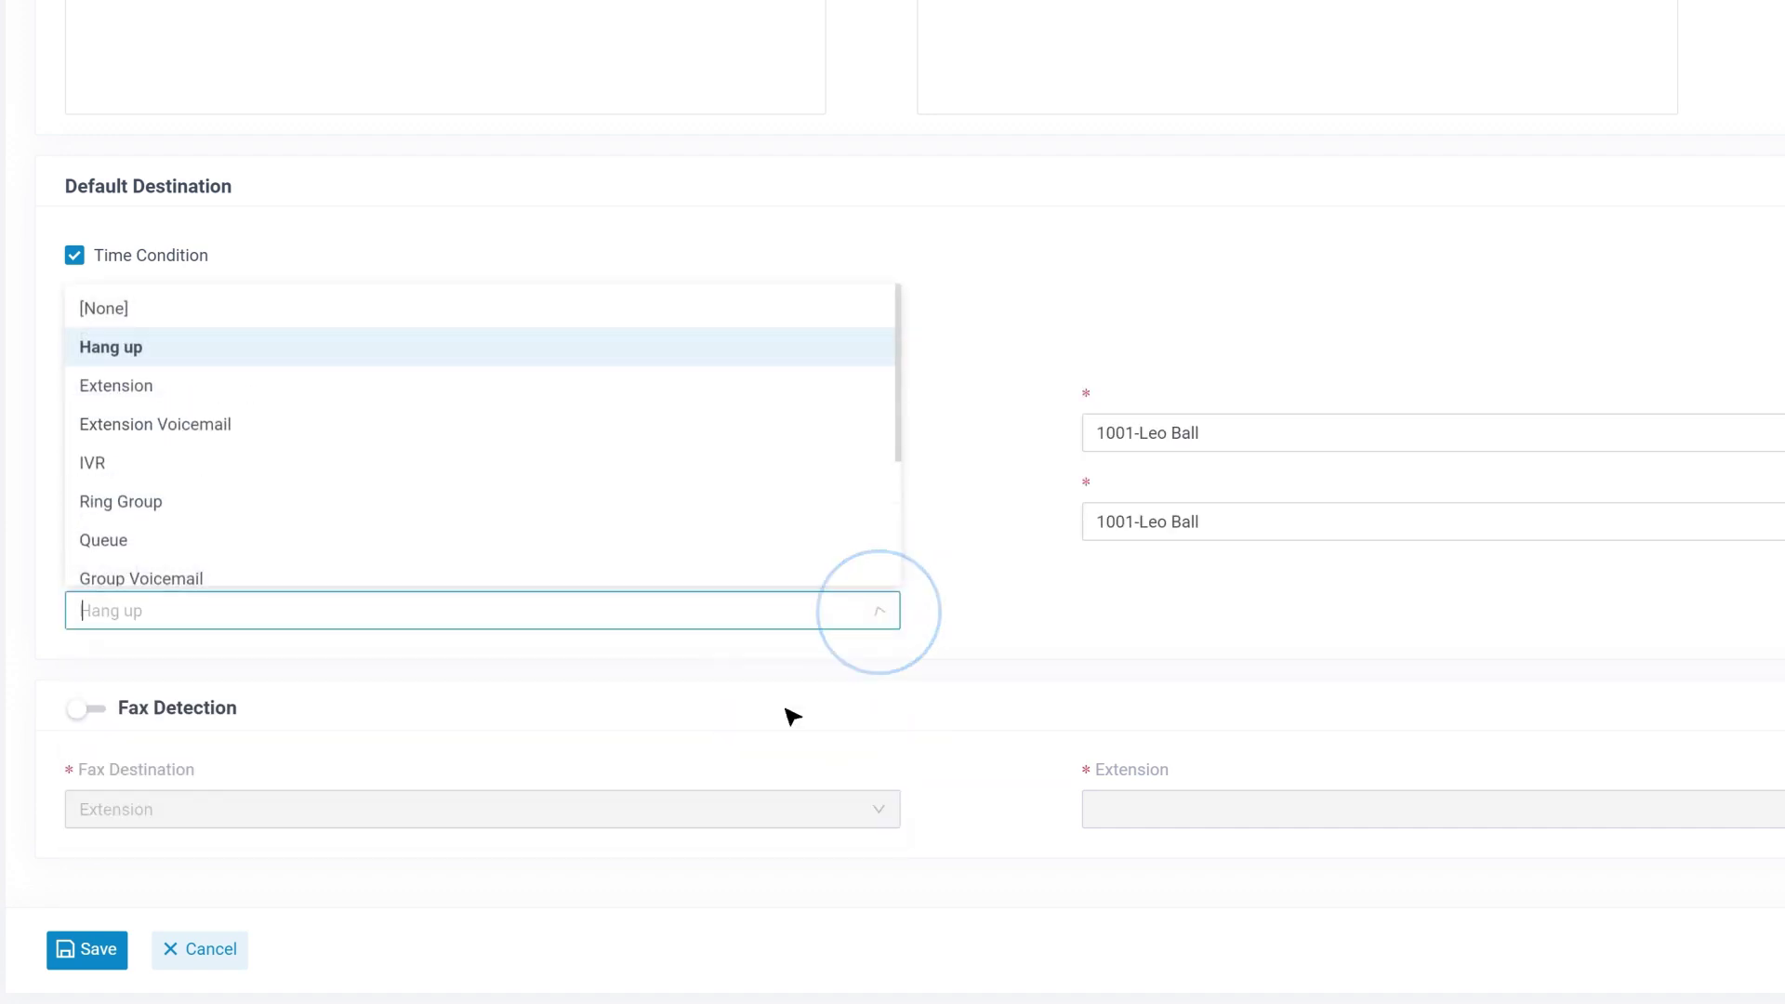
pyautogui.click(705, 448)
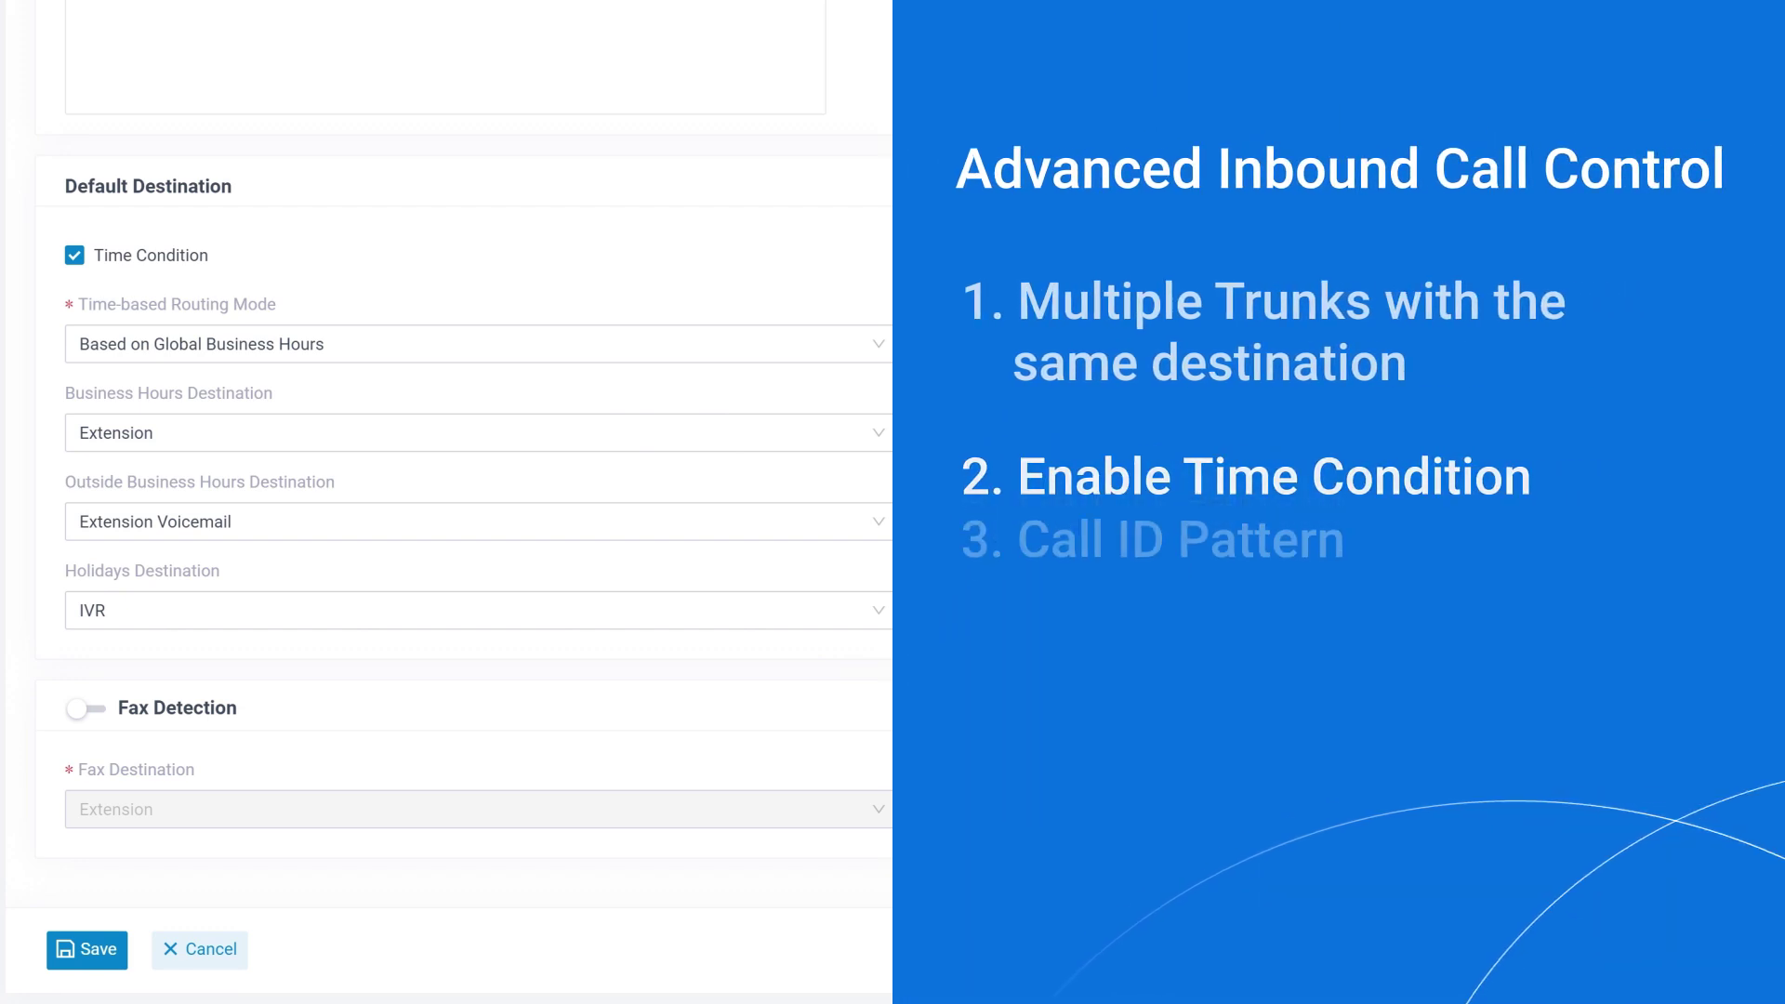
pyautogui.scroll(1, 972, 547)
pyautogui.scroll(12, 446, 502)
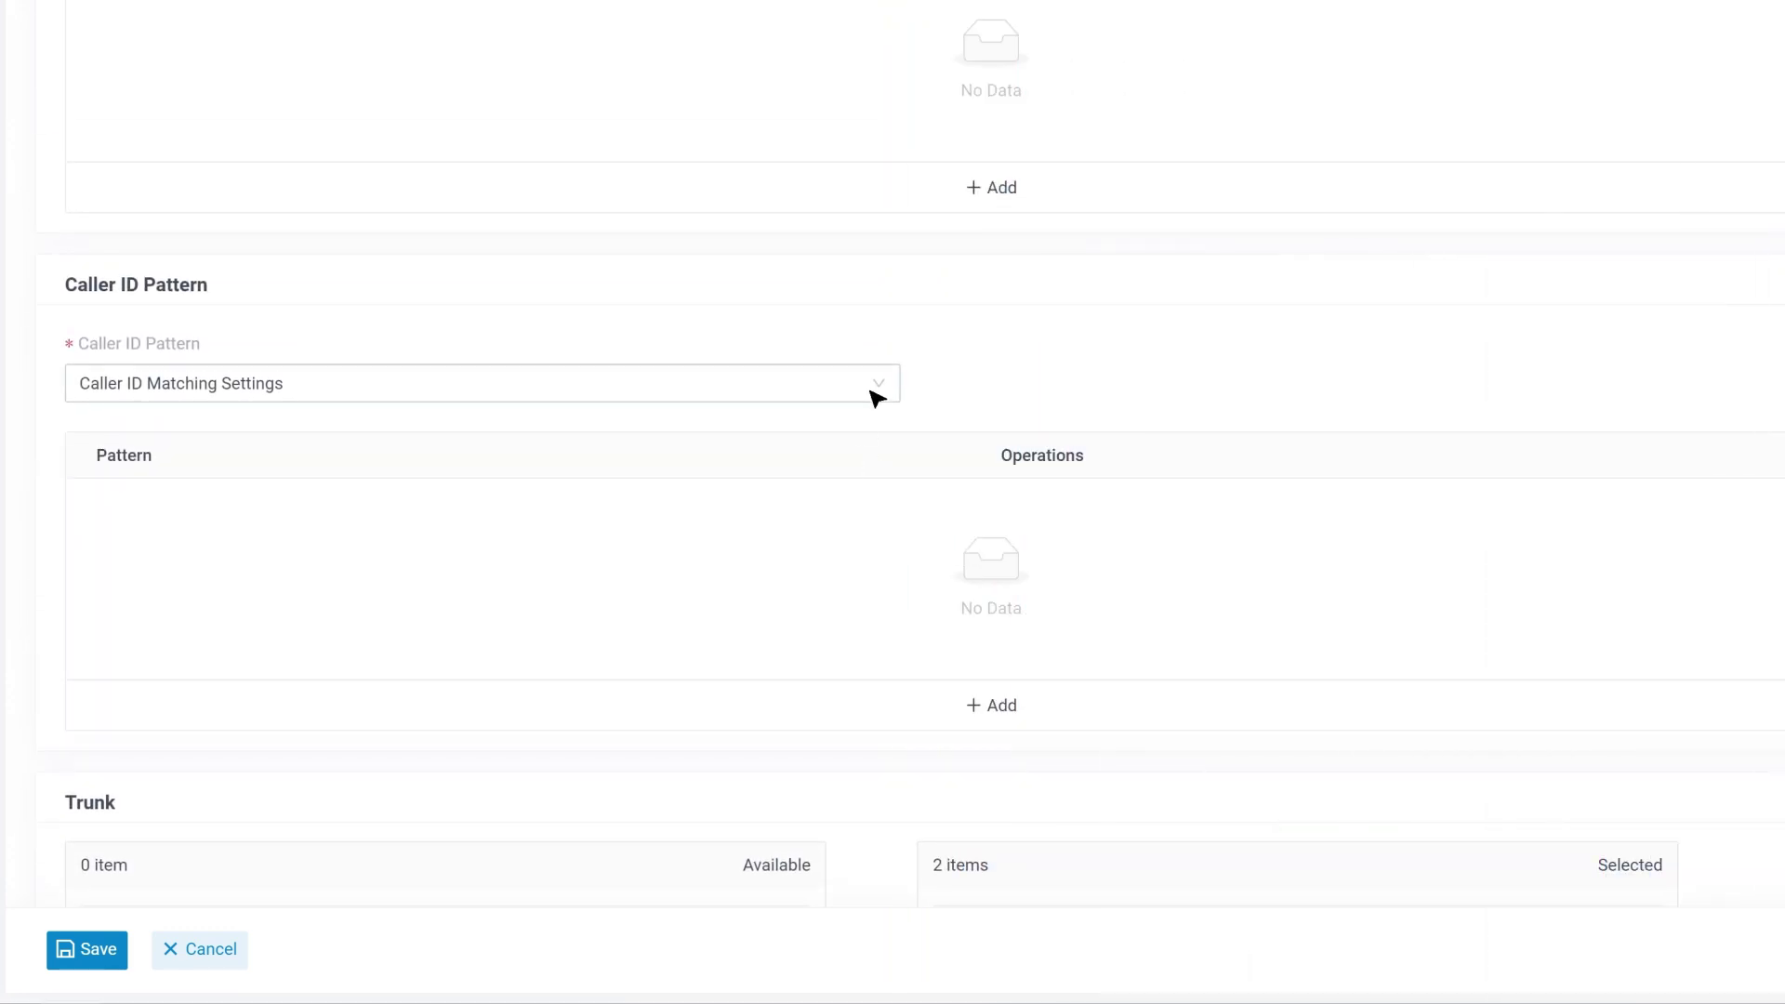
pyautogui.click(875, 385)
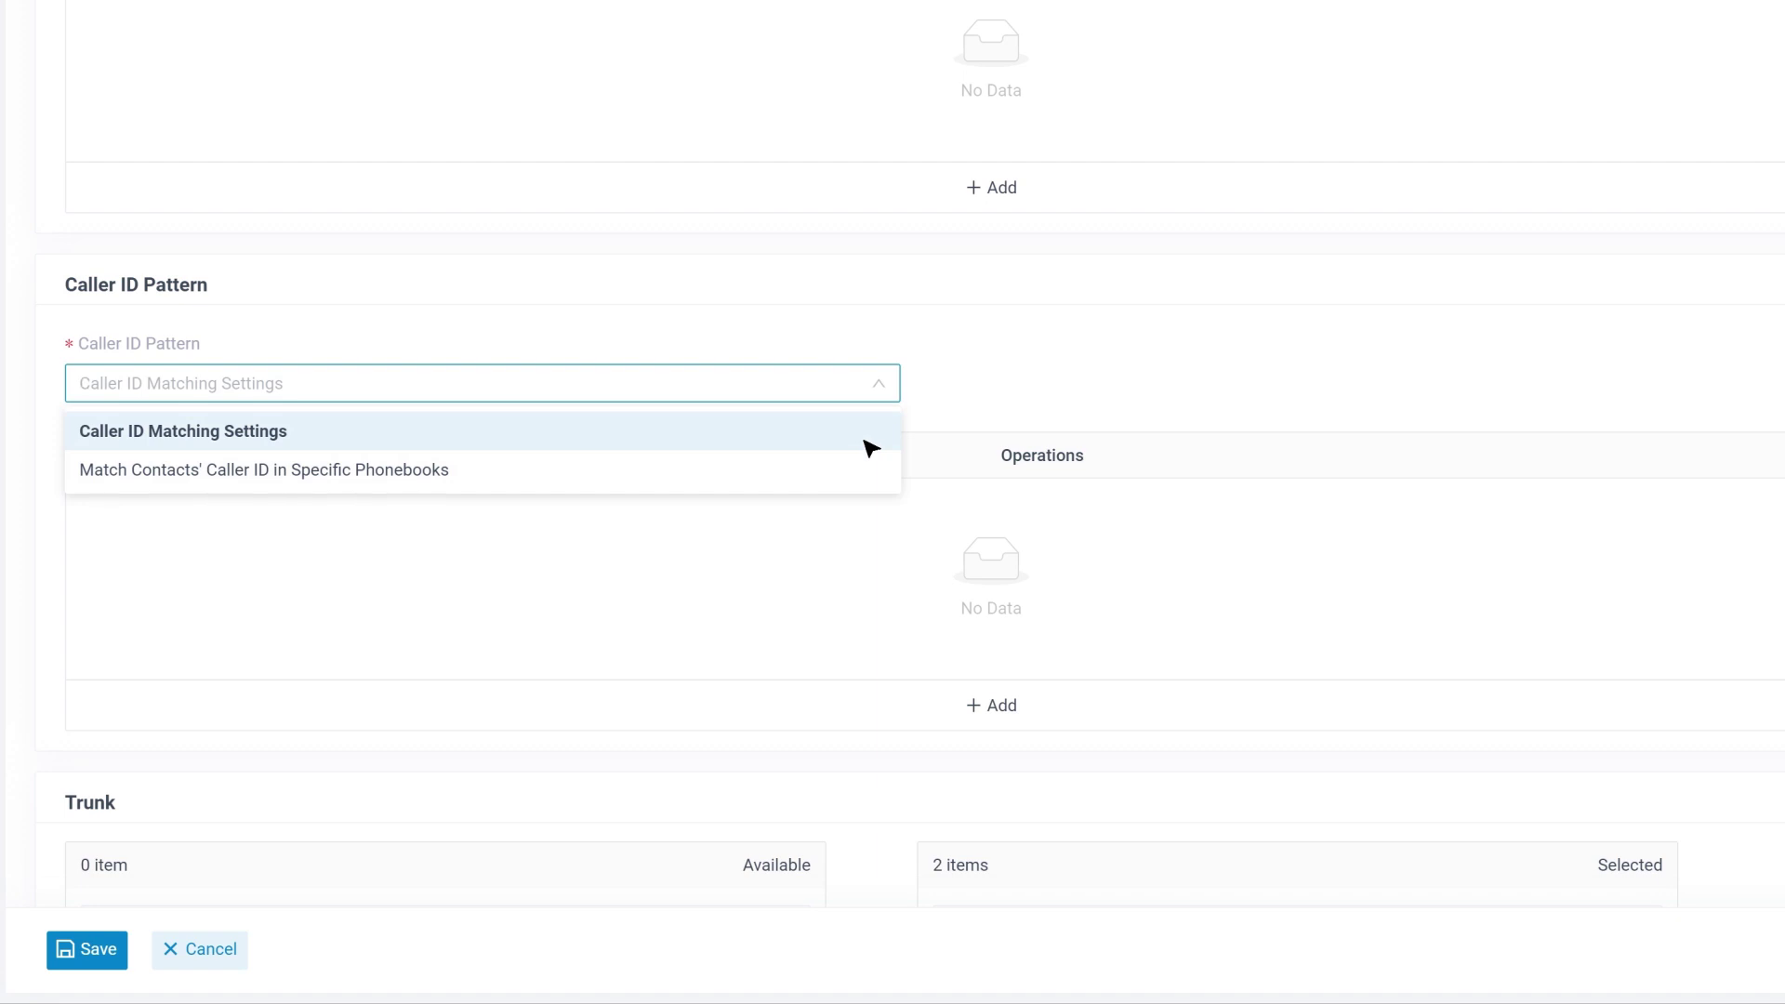
pyautogui.click(866, 442)
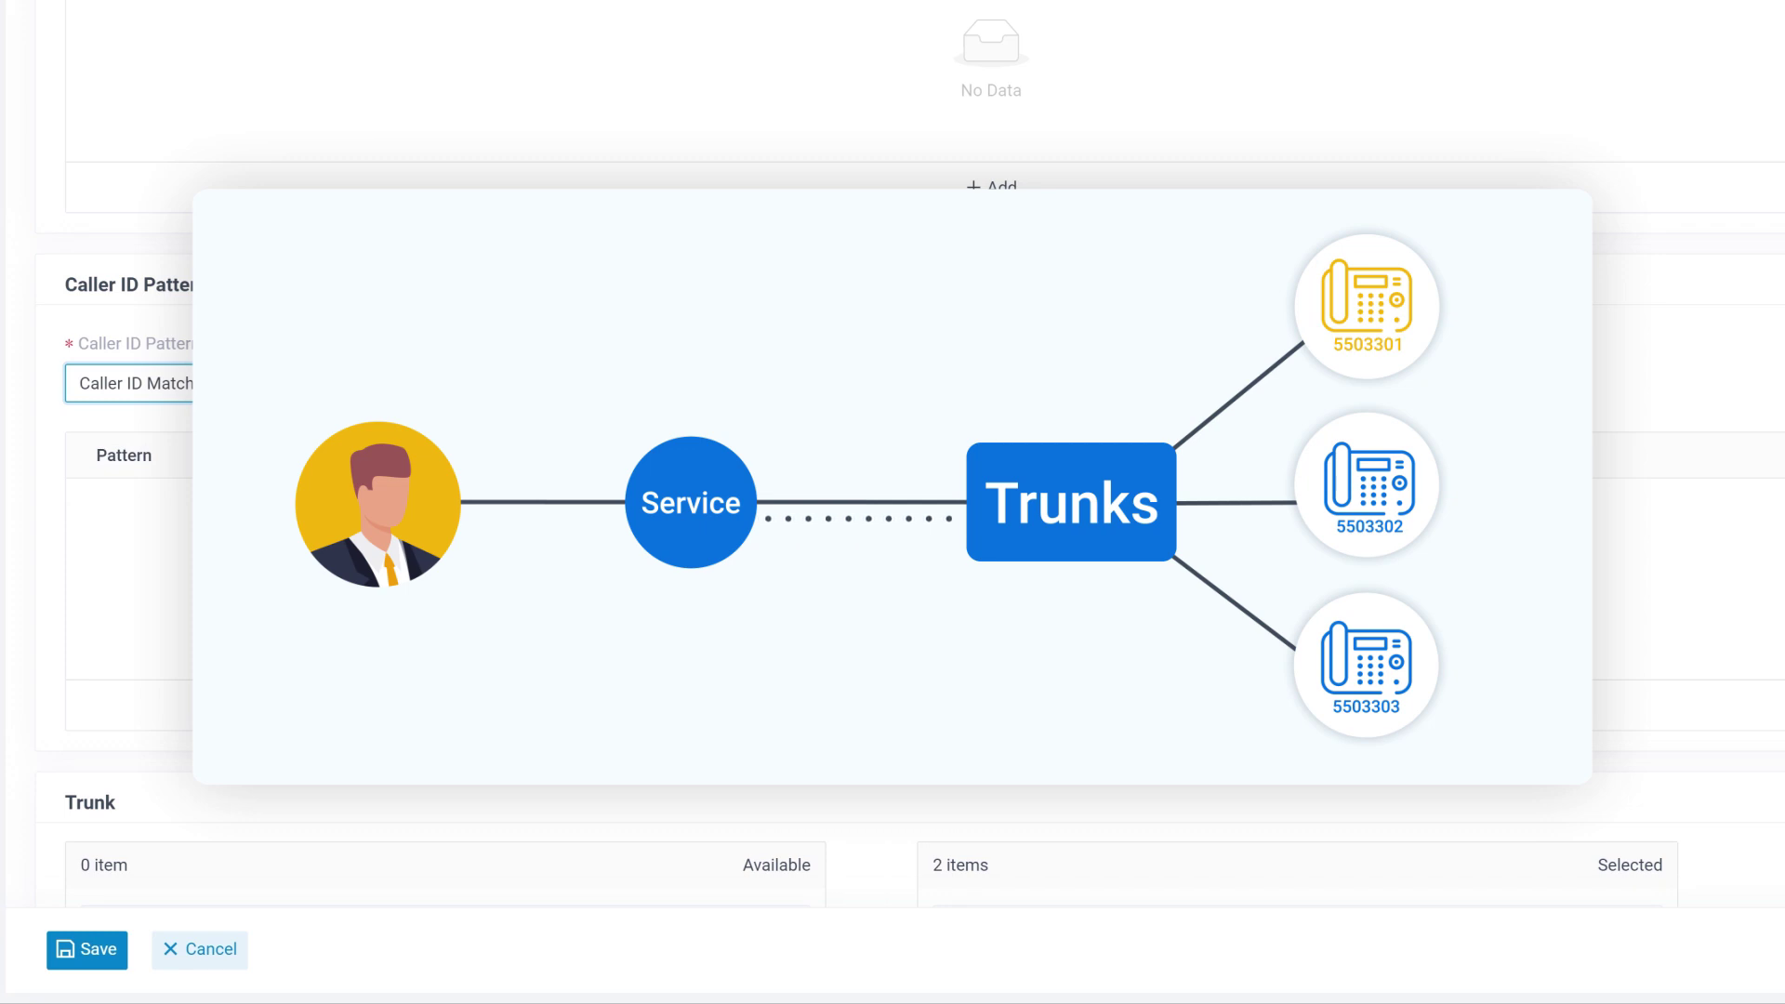
pyautogui.scroll(3, 892, 502)
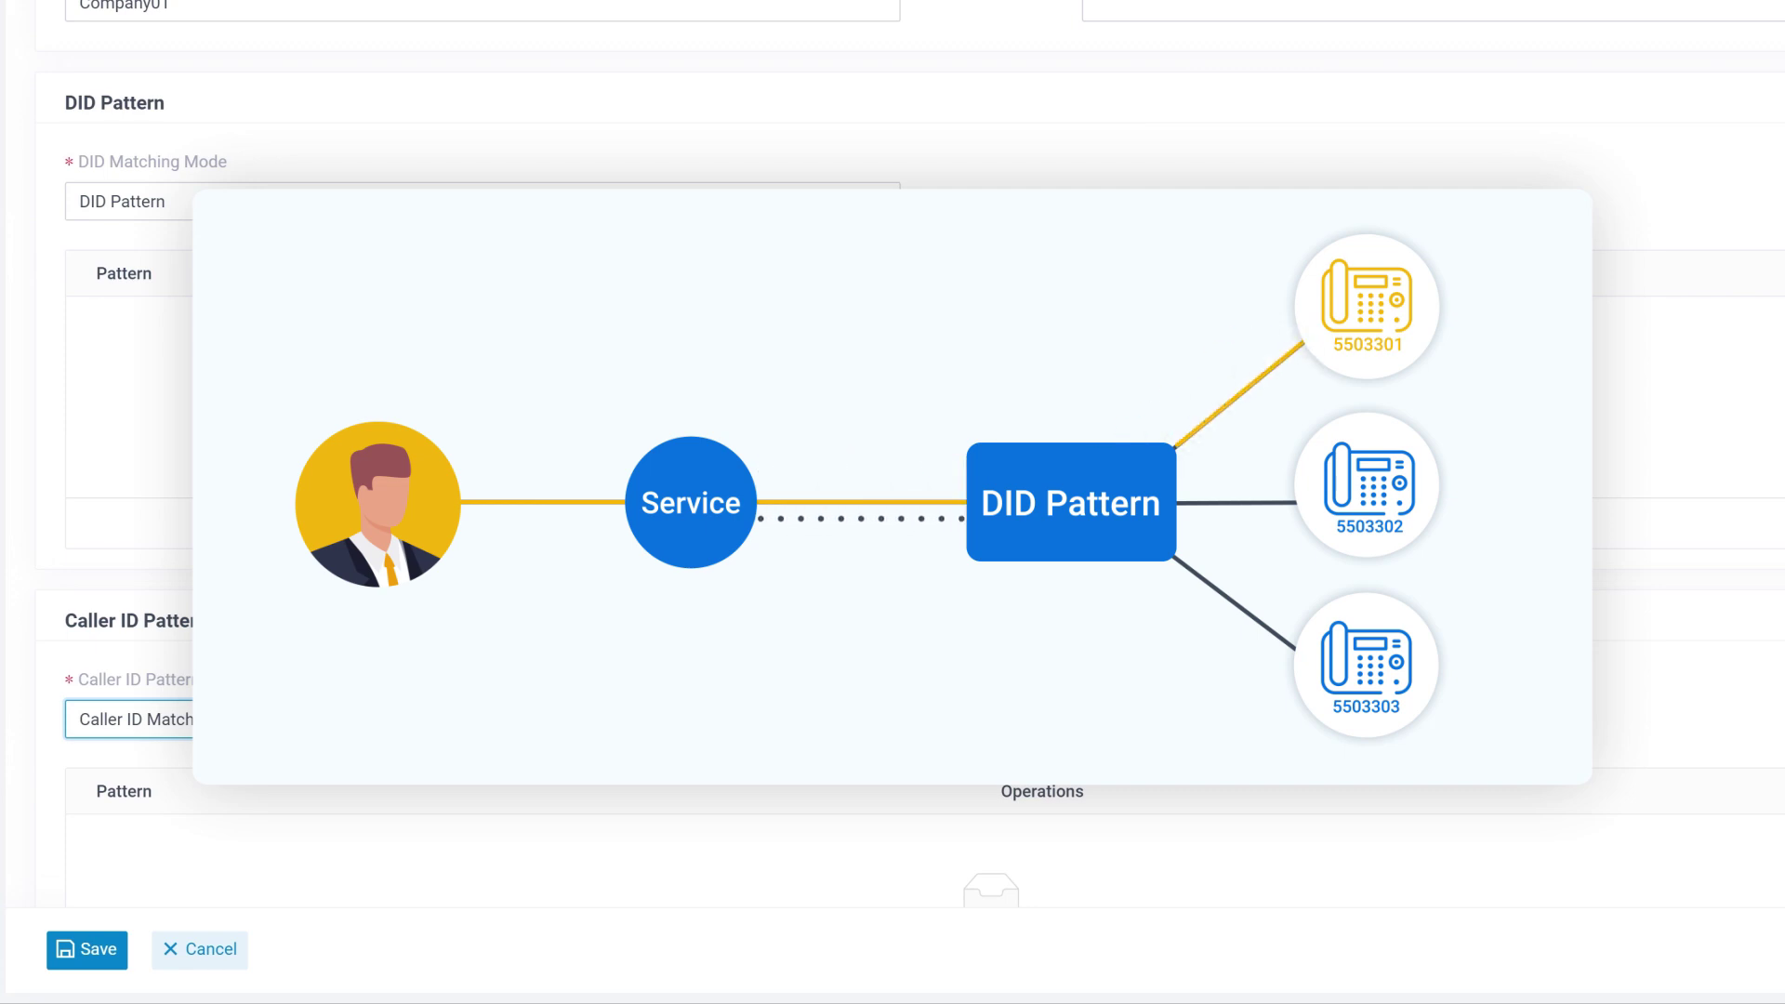
# Step: Insert one empty row into the route's DID Pattern table
pyautogui.click(1003, 525)
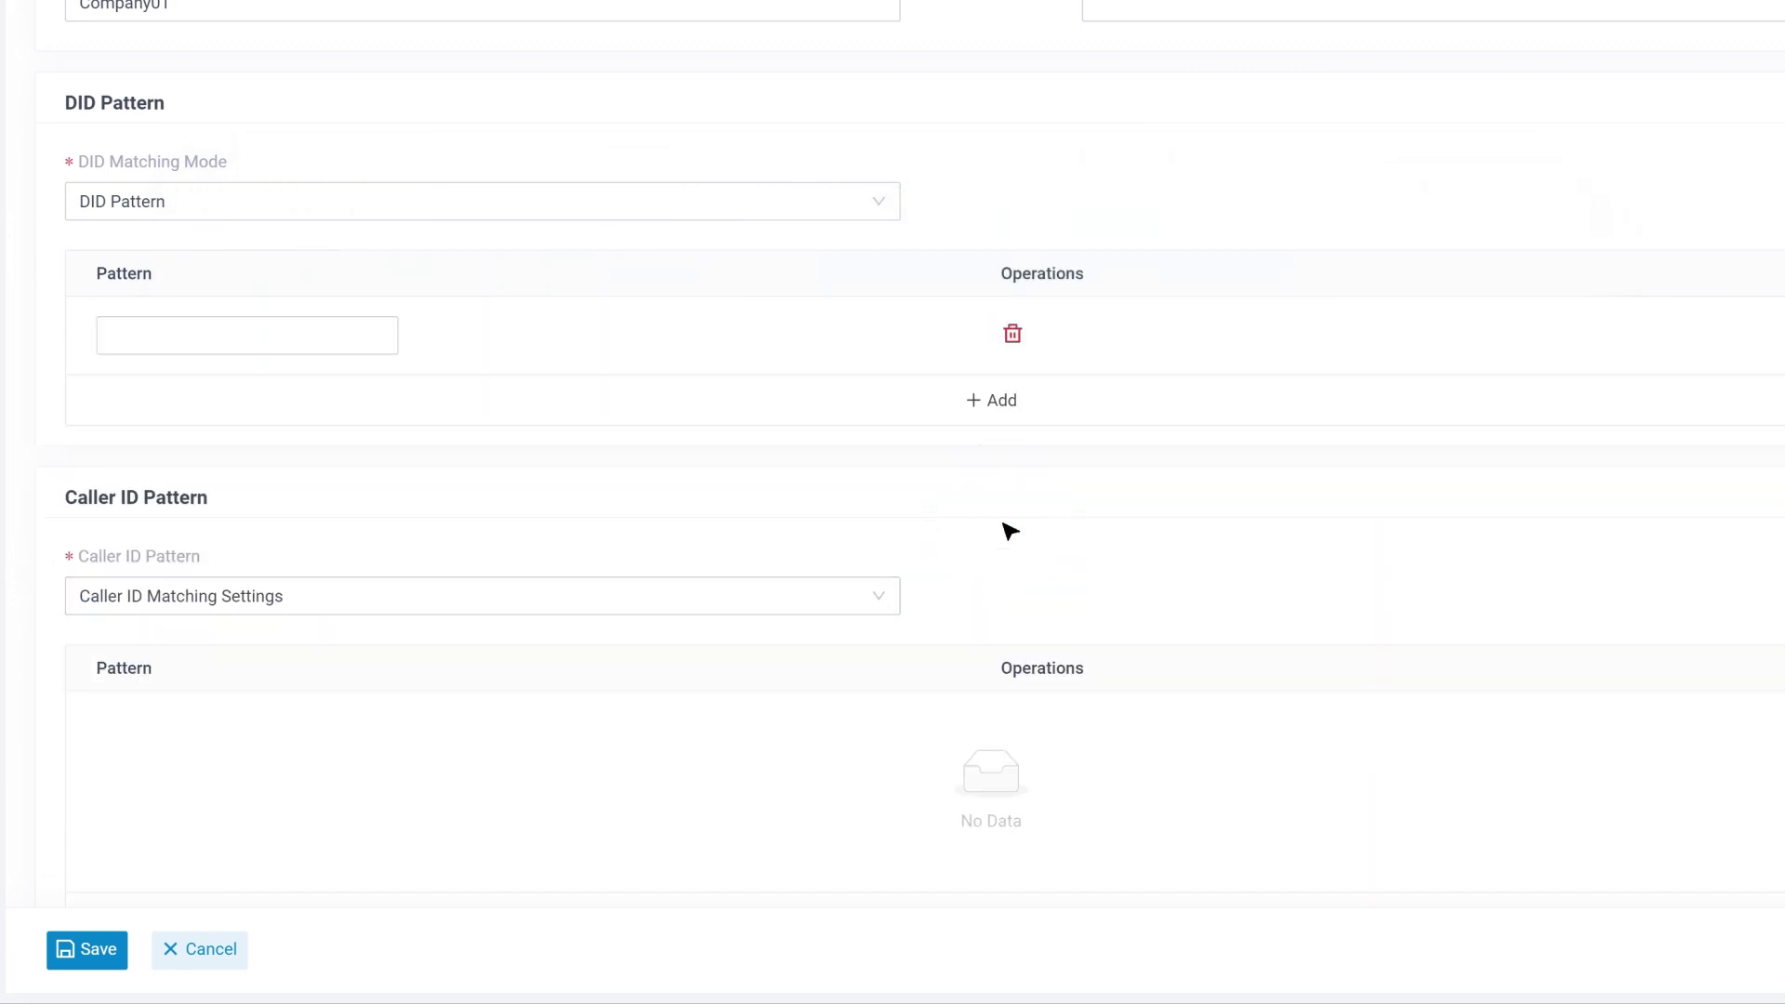
pyautogui.click(345, 336)
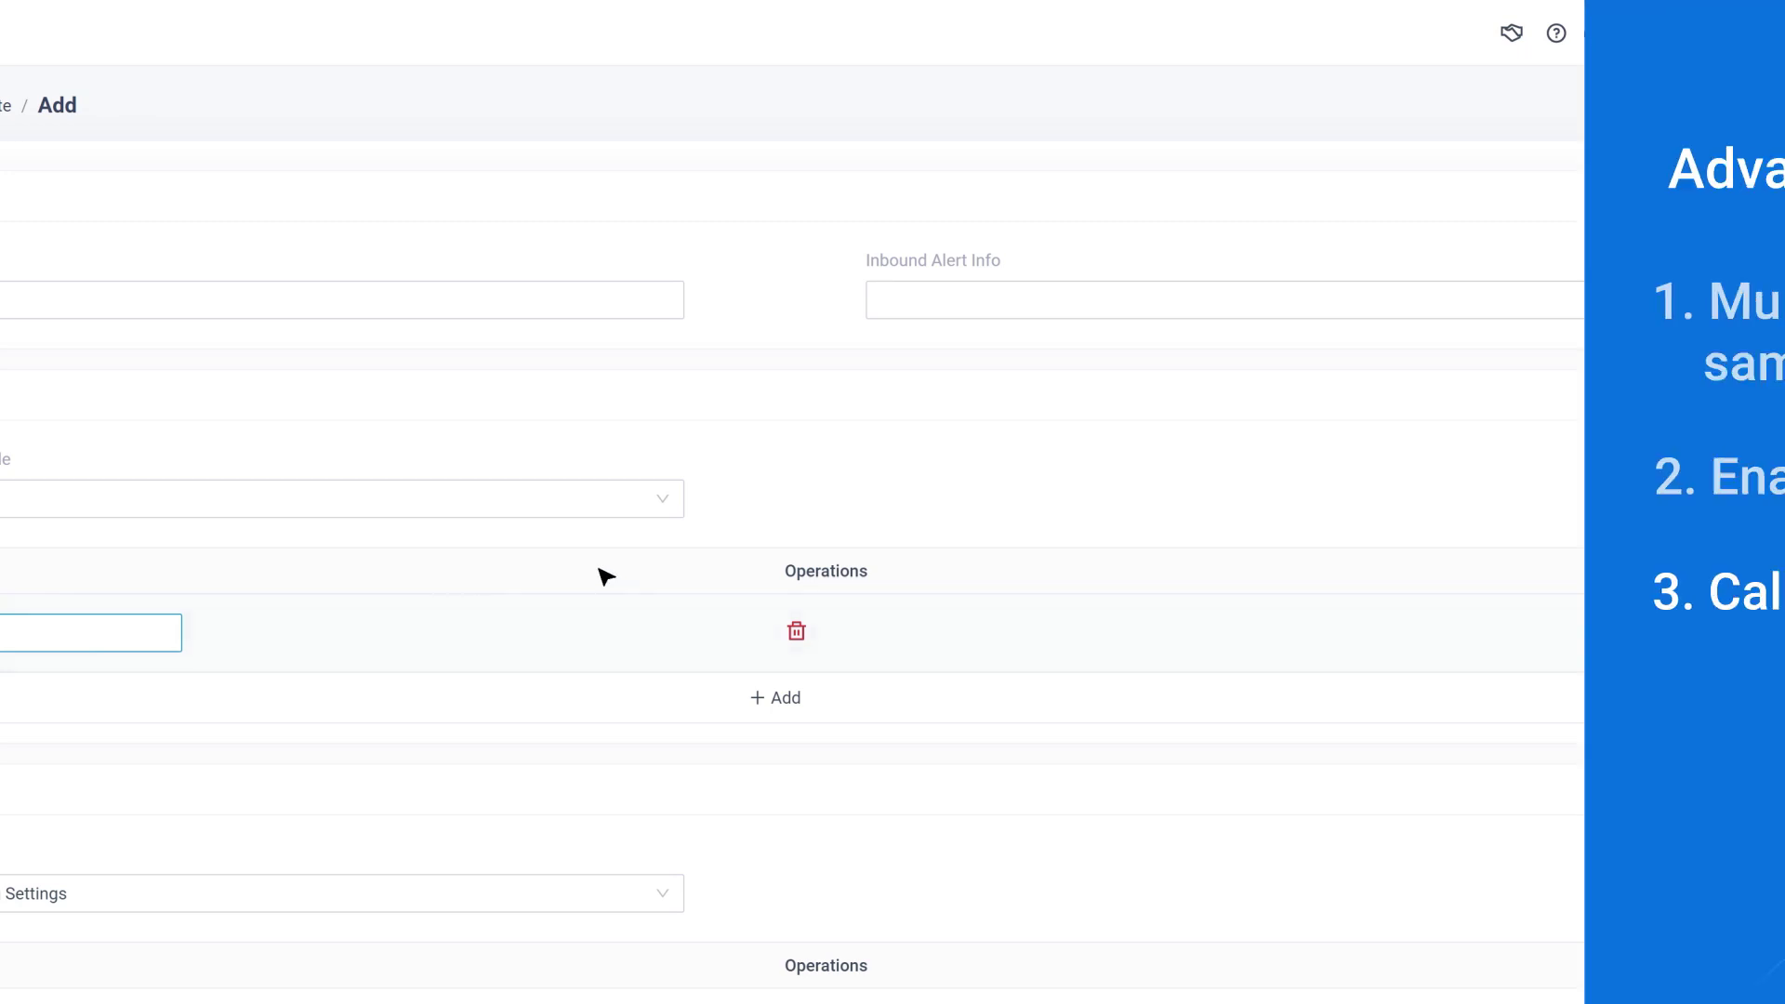
pyautogui.click(739, 531)
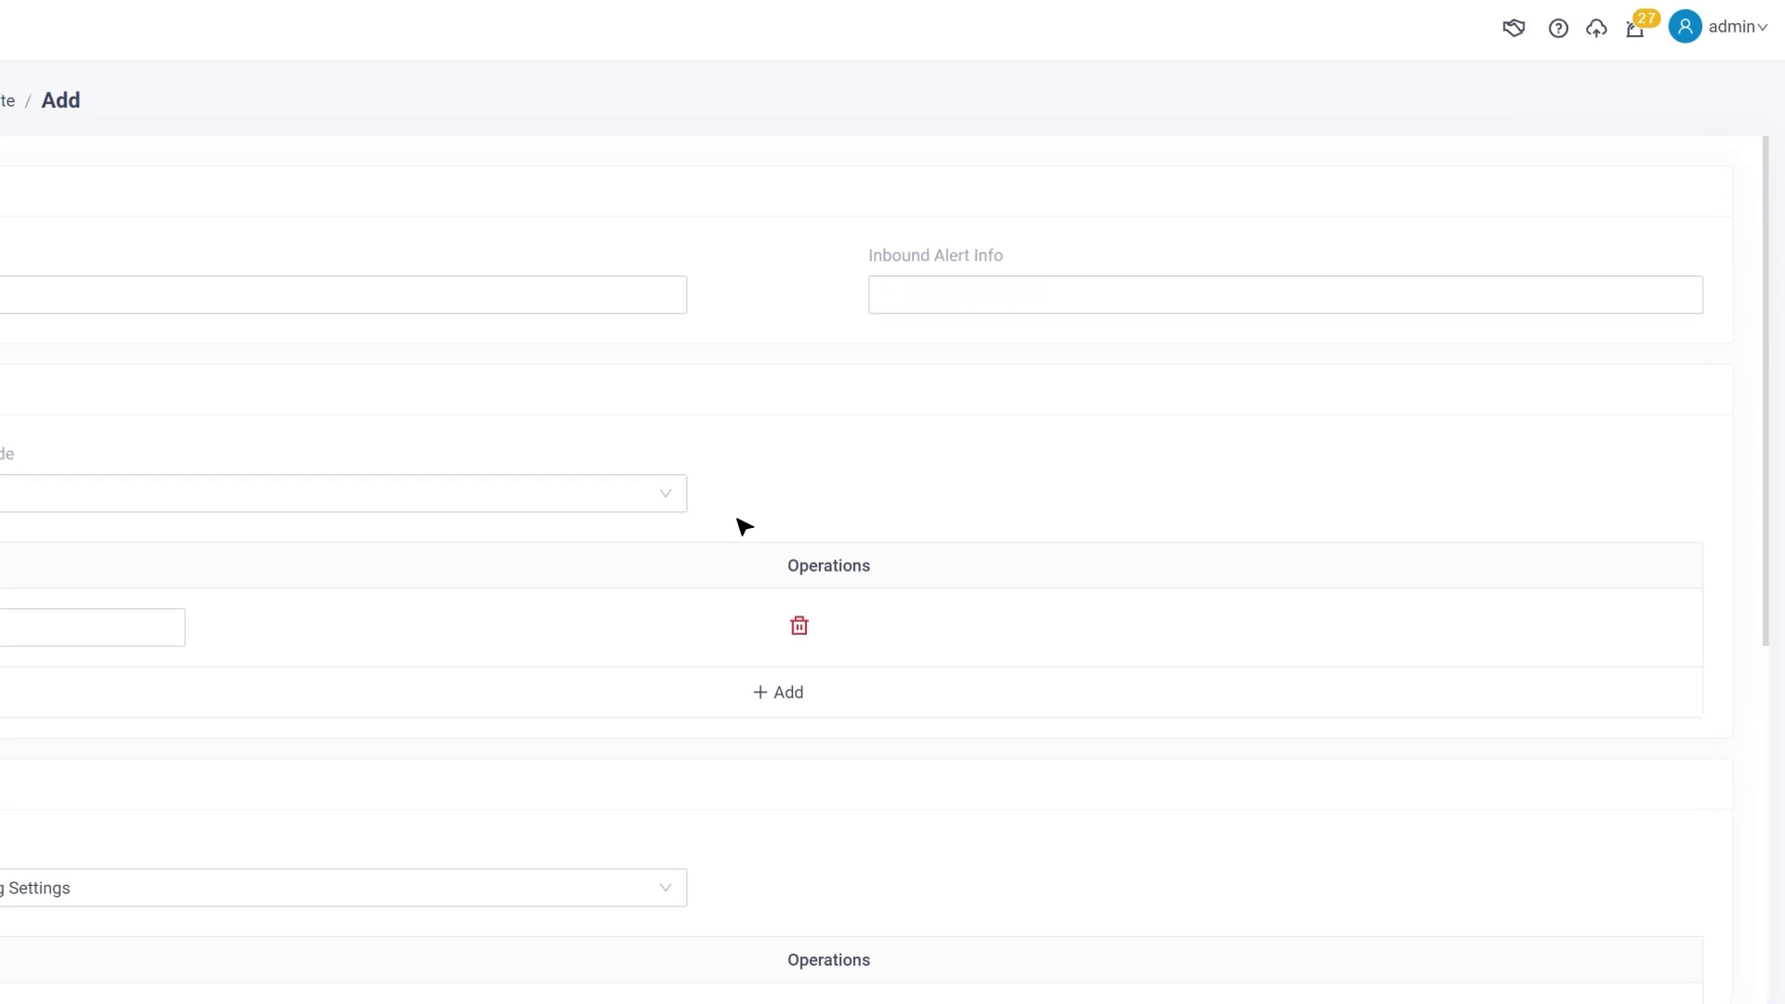
pyautogui.scroll(-15, 793, 439)
# Step: Turn on Fax Detection with Fax To Email to extension 1001, then show the Trunk list
pyautogui.scroll(-2, 855, 332)
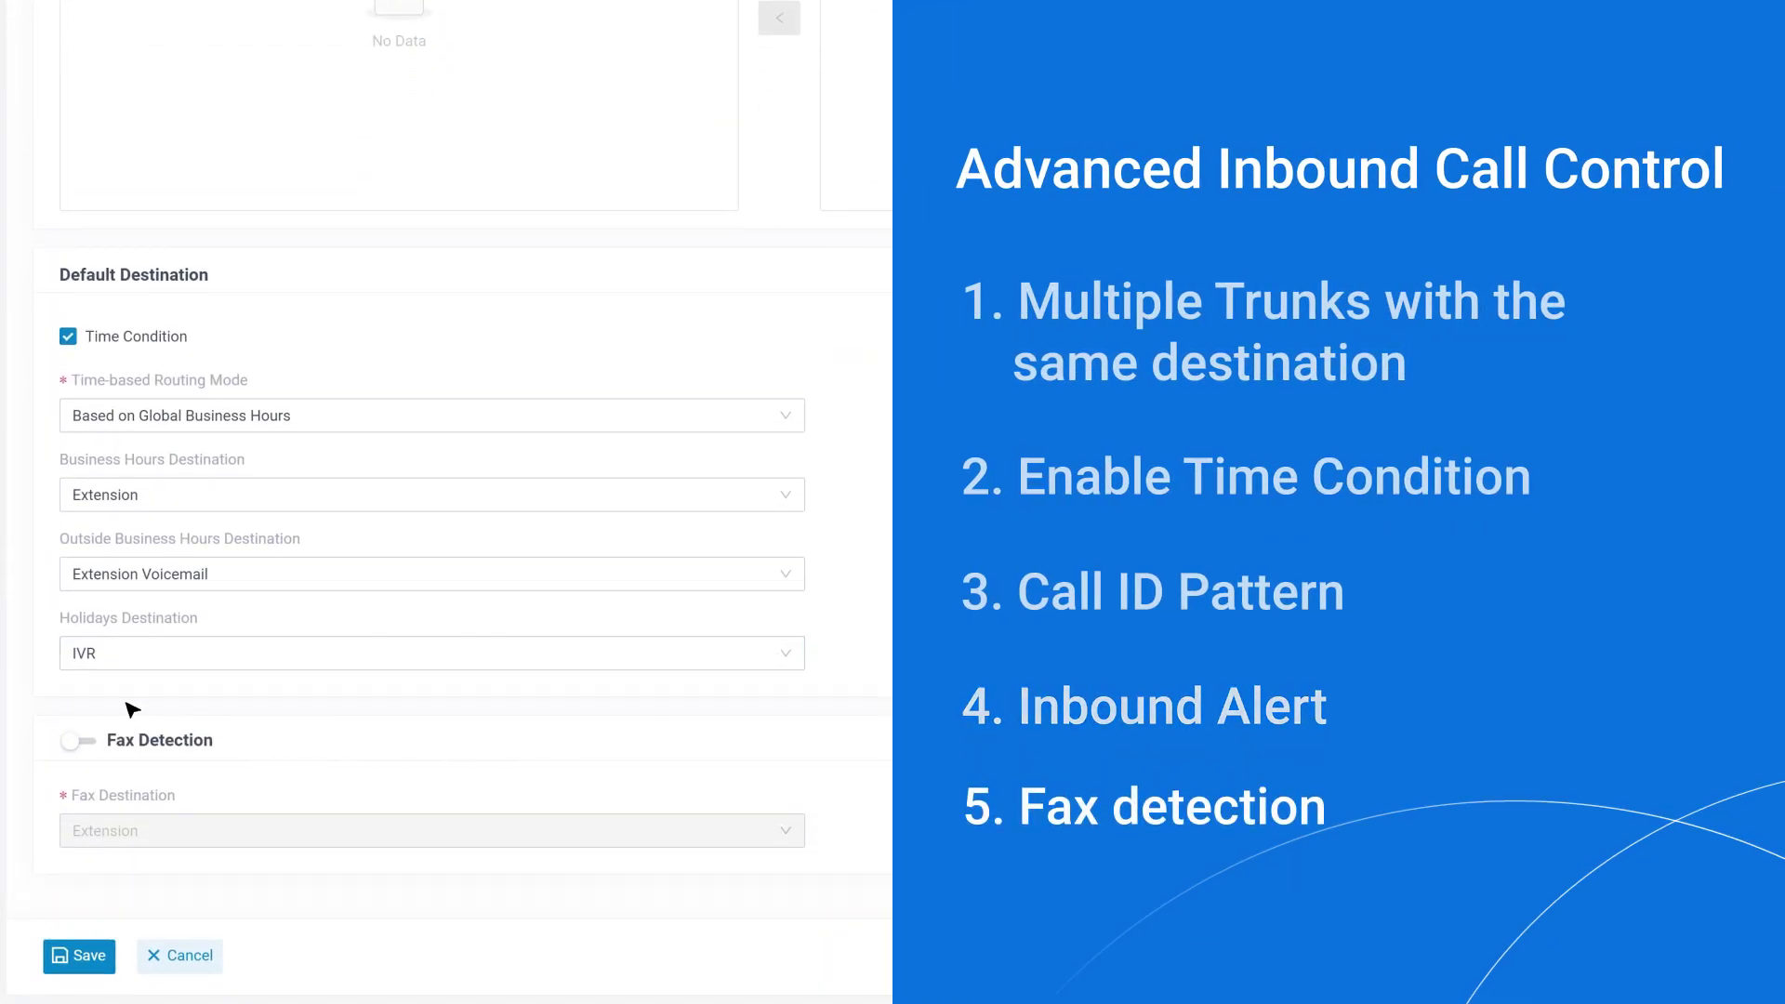
pyautogui.click(72, 741)
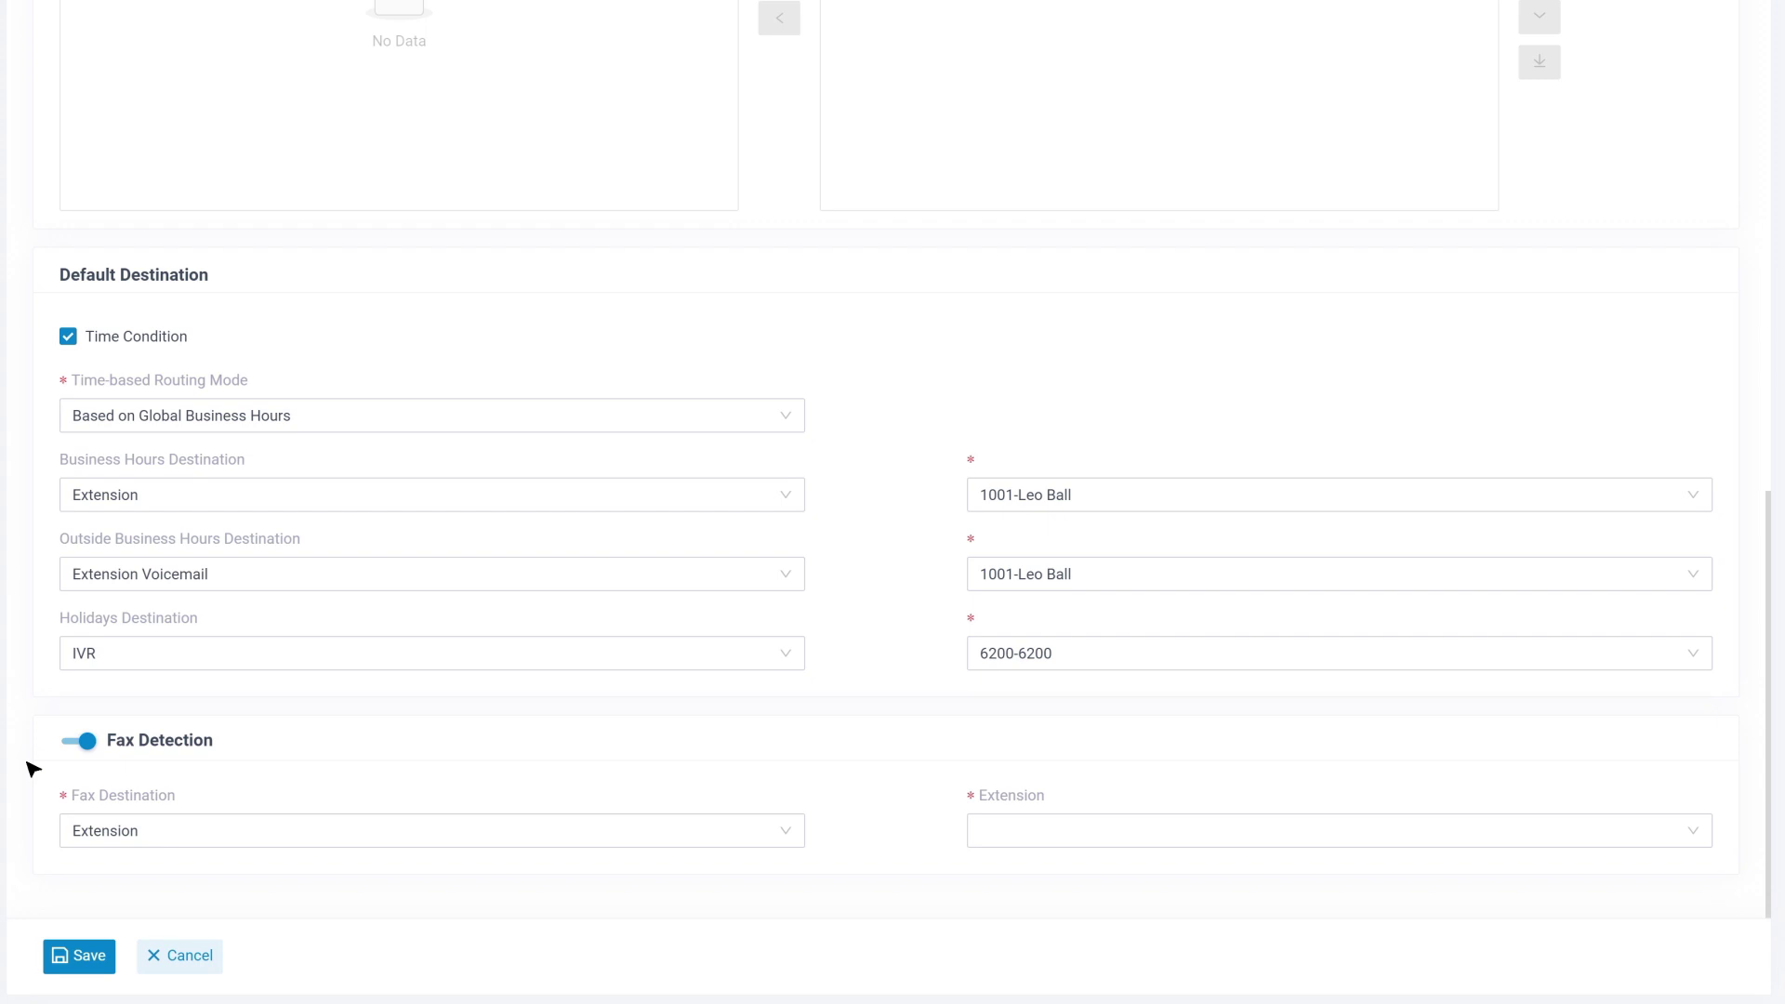
pyautogui.click(786, 838)
pyautogui.click(767, 792)
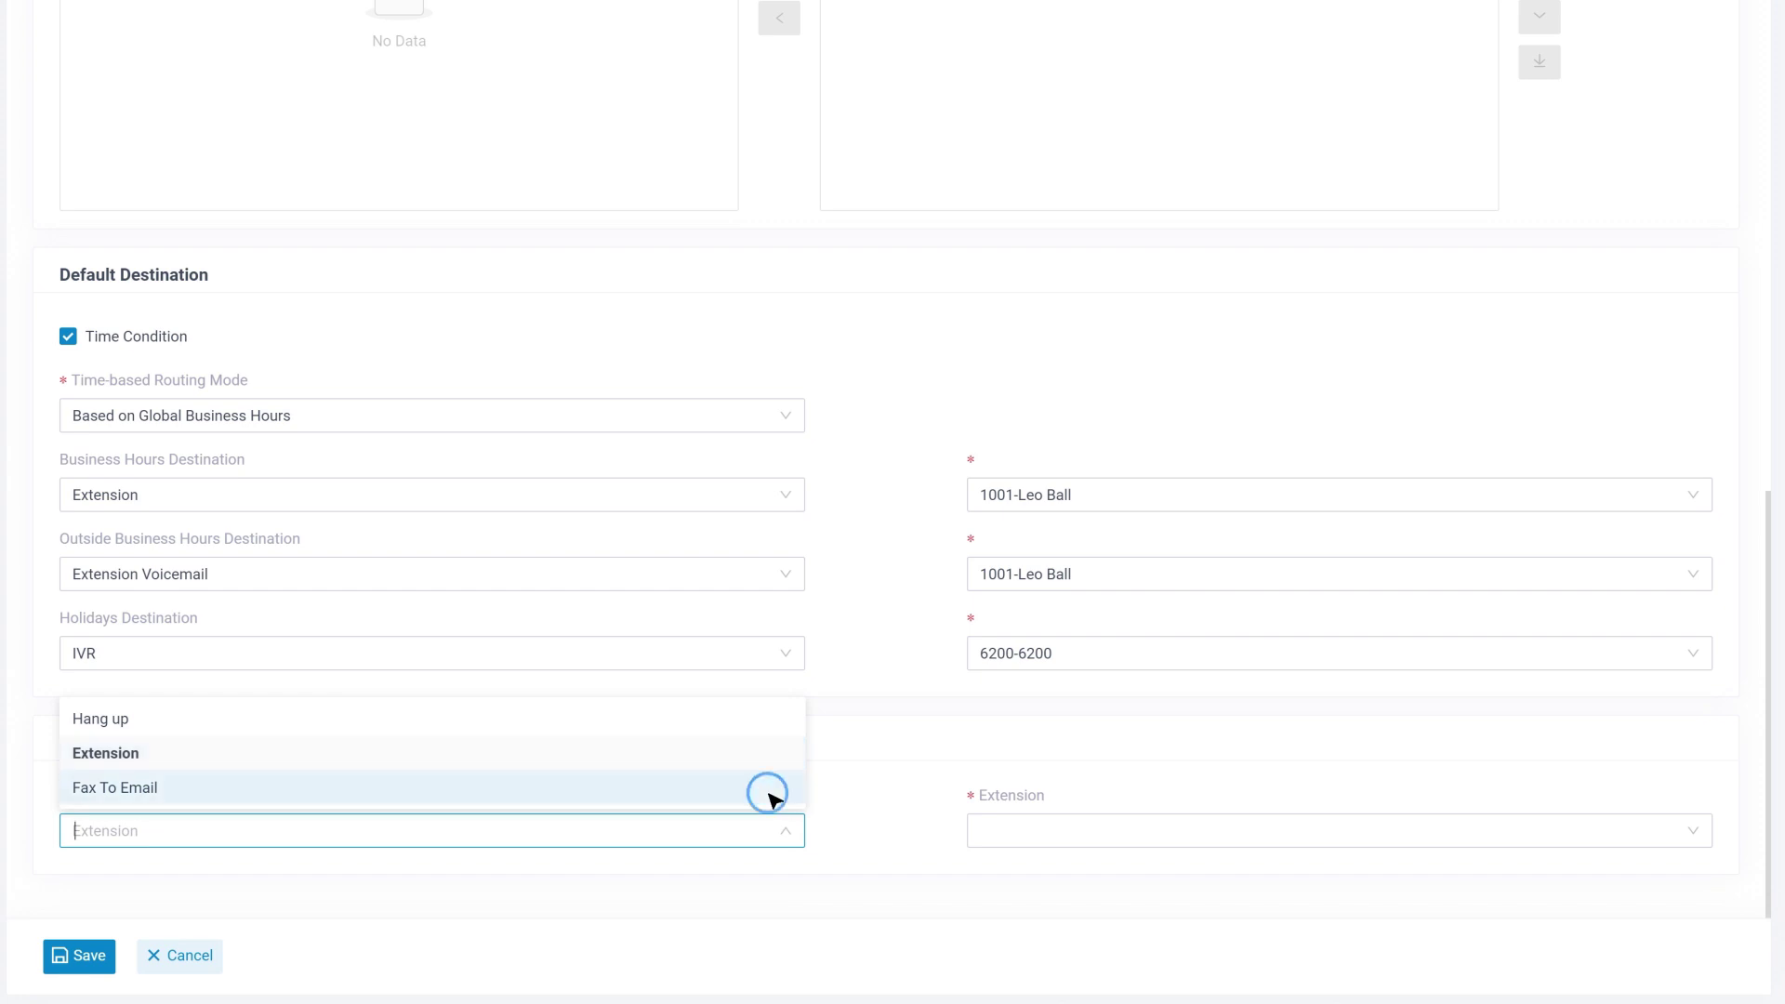
pyautogui.click(839, 825)
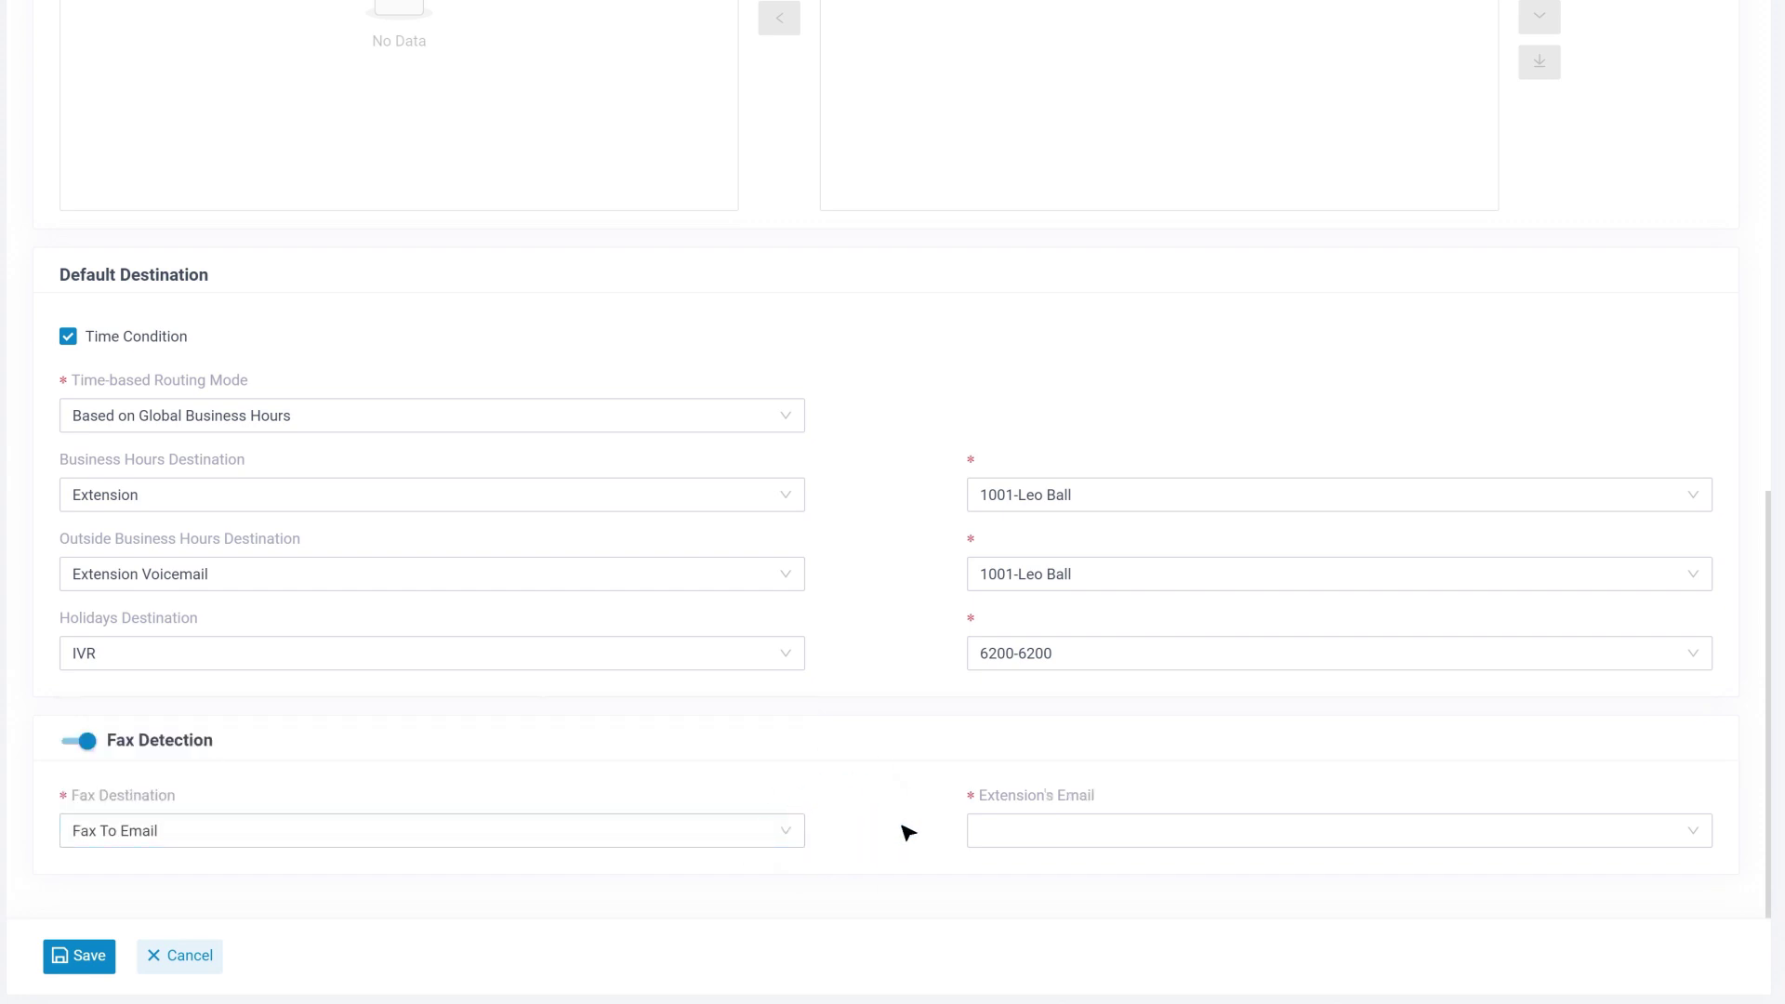
pyautogui.click(1701, 838)
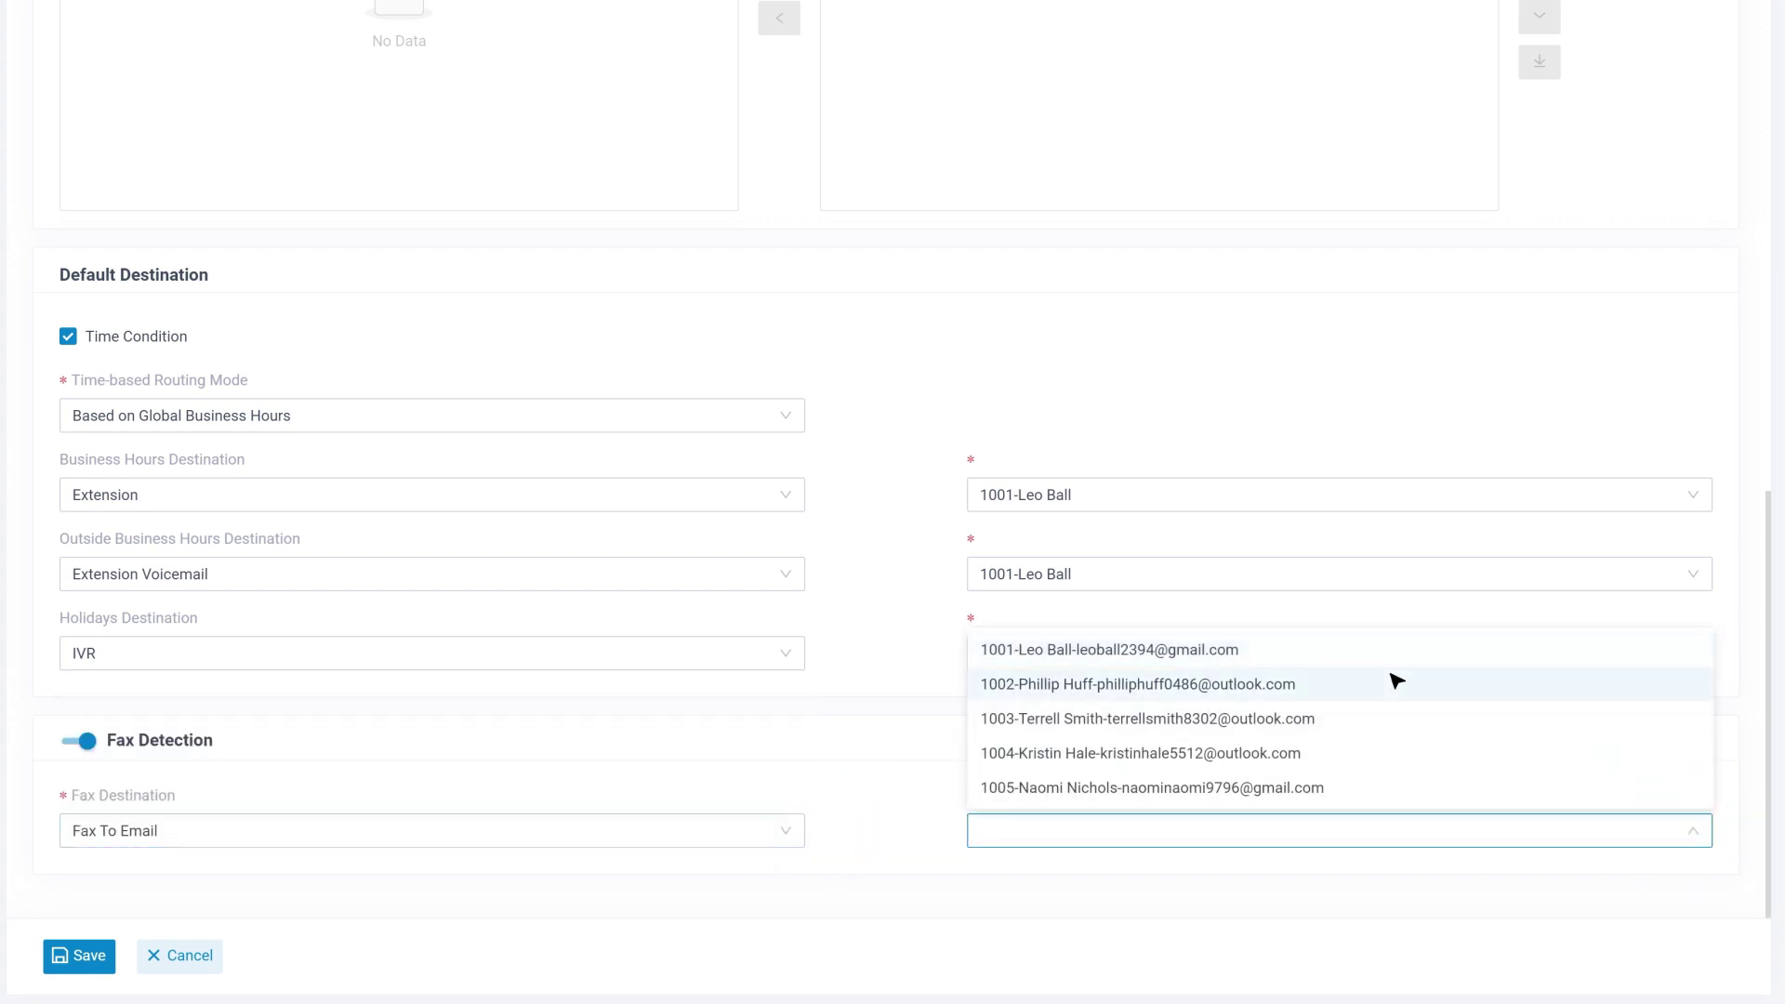
pyautogui.click(1255, 655)
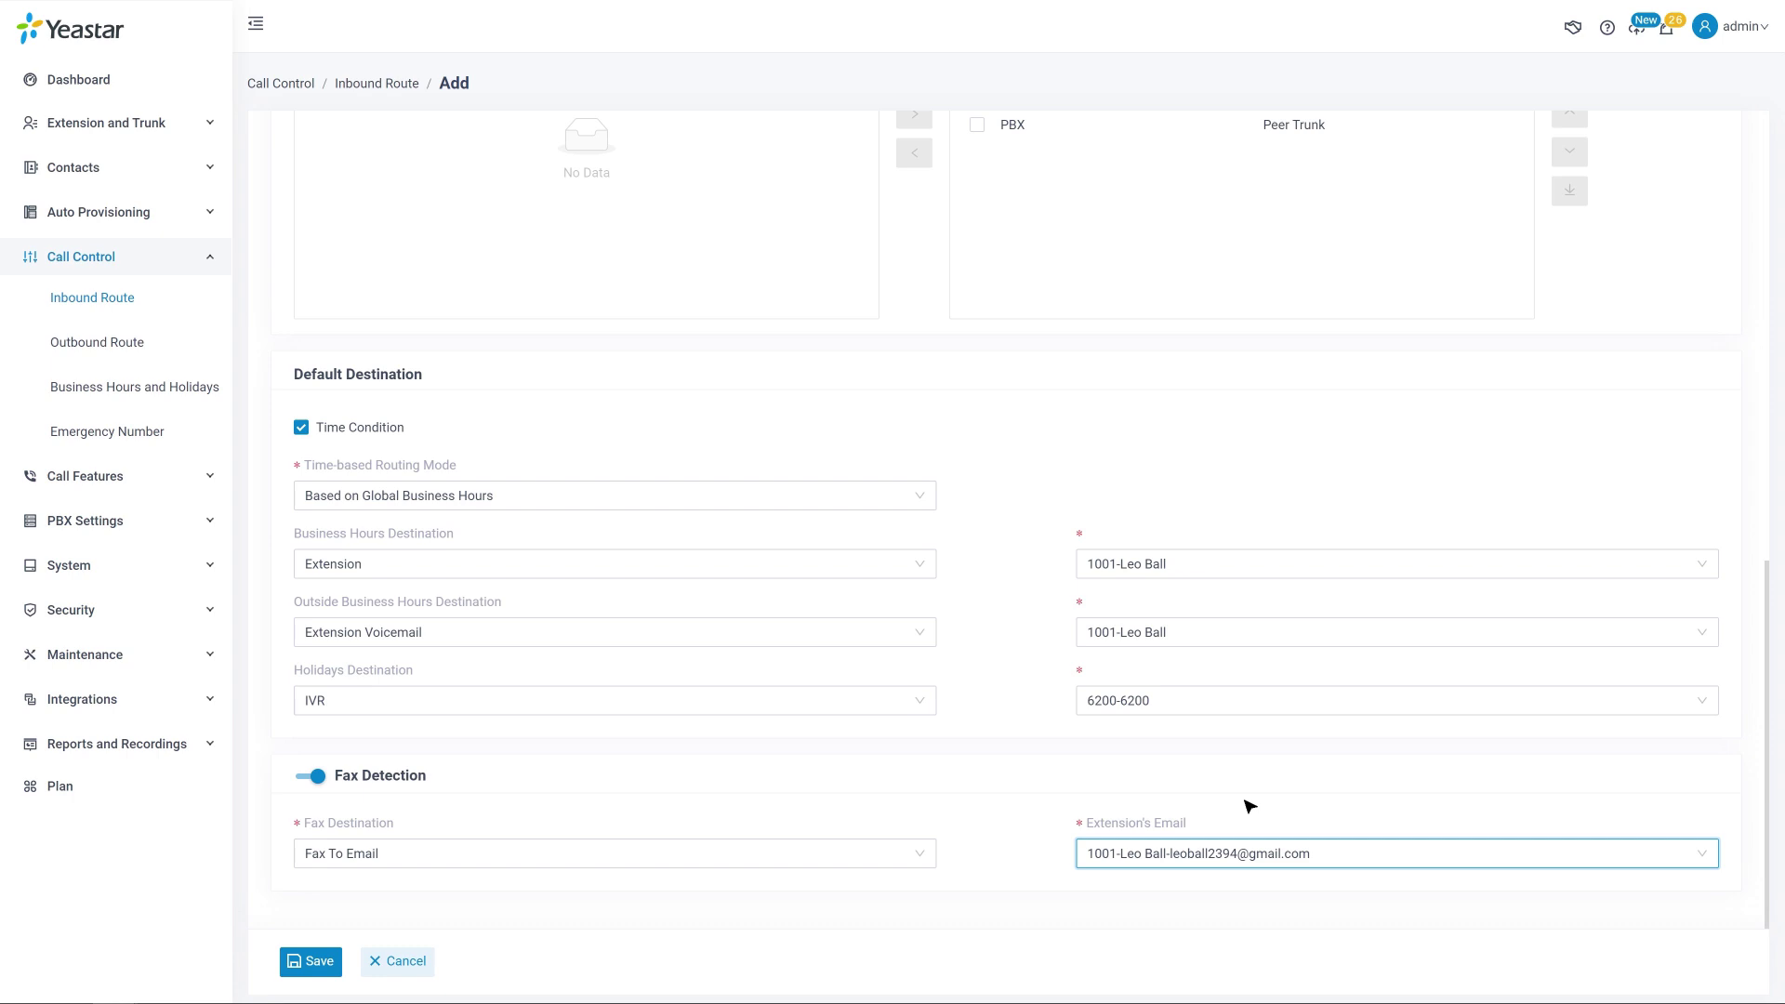
pyautogui.click(209, 130)
pyautogui.click(108, 257)
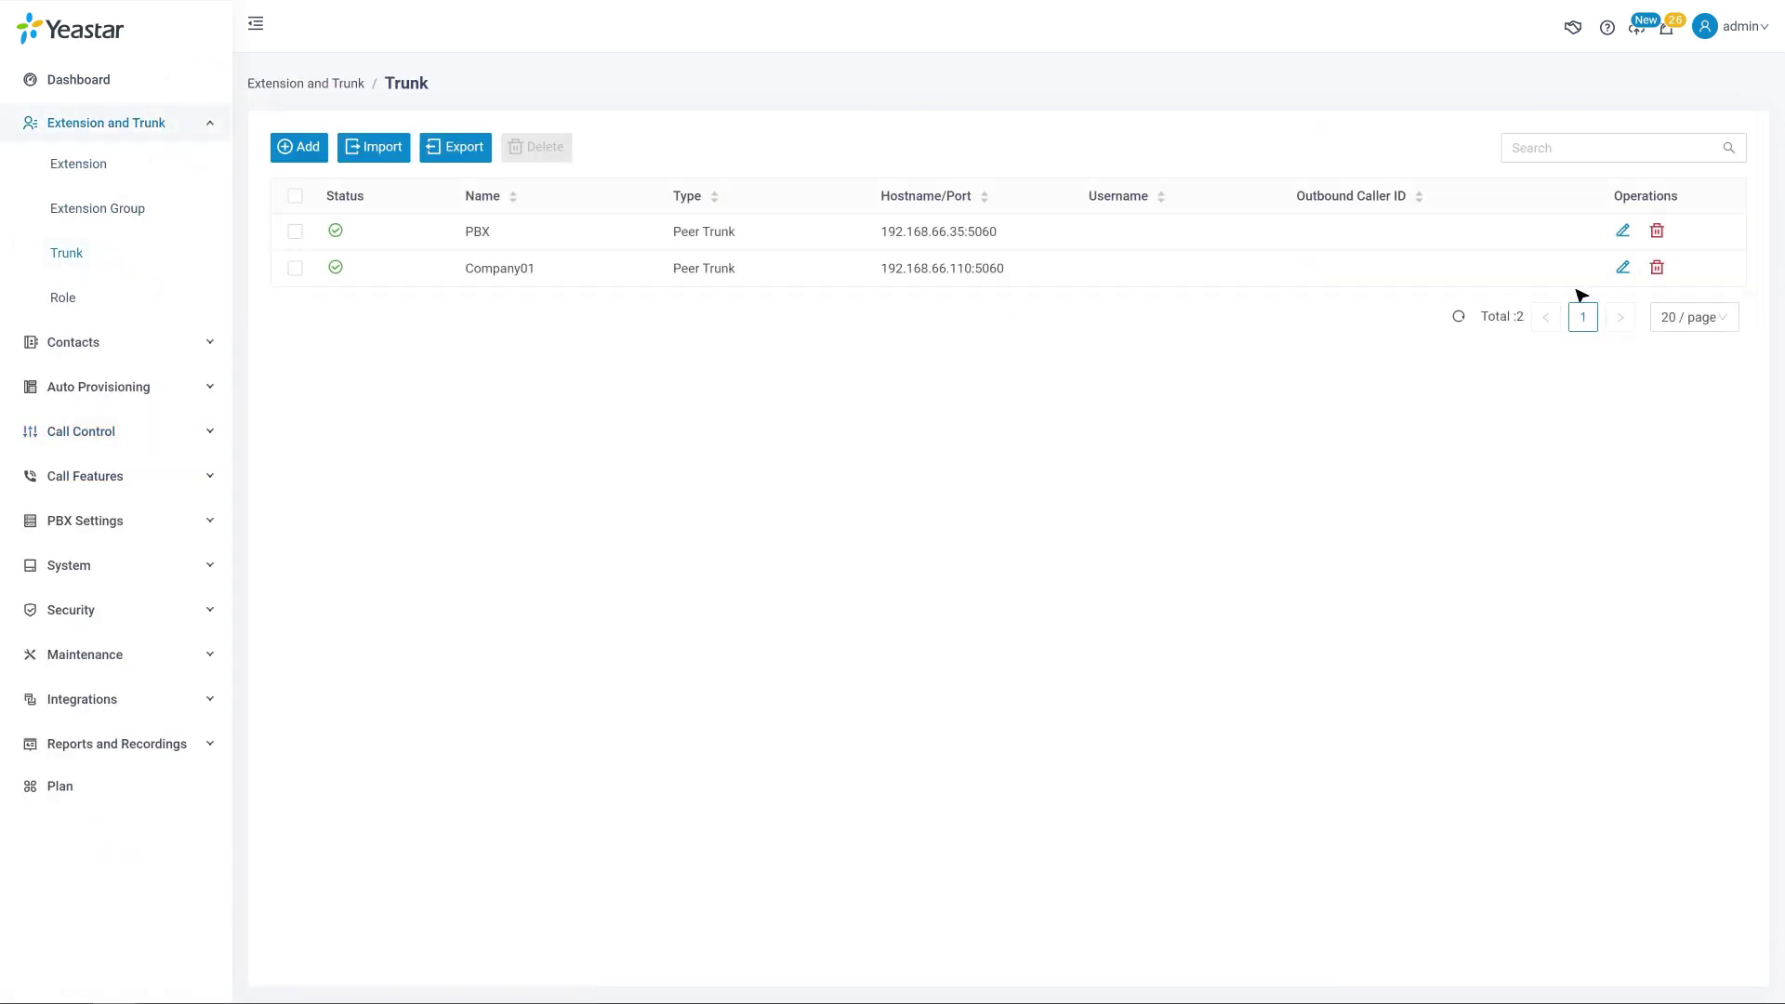
# Step: Enable T.38 Support in the VoIP Settings of trunk Company01's advanced options
pyautogui.click(1627, 271)
pyautogui.click(416, 153)
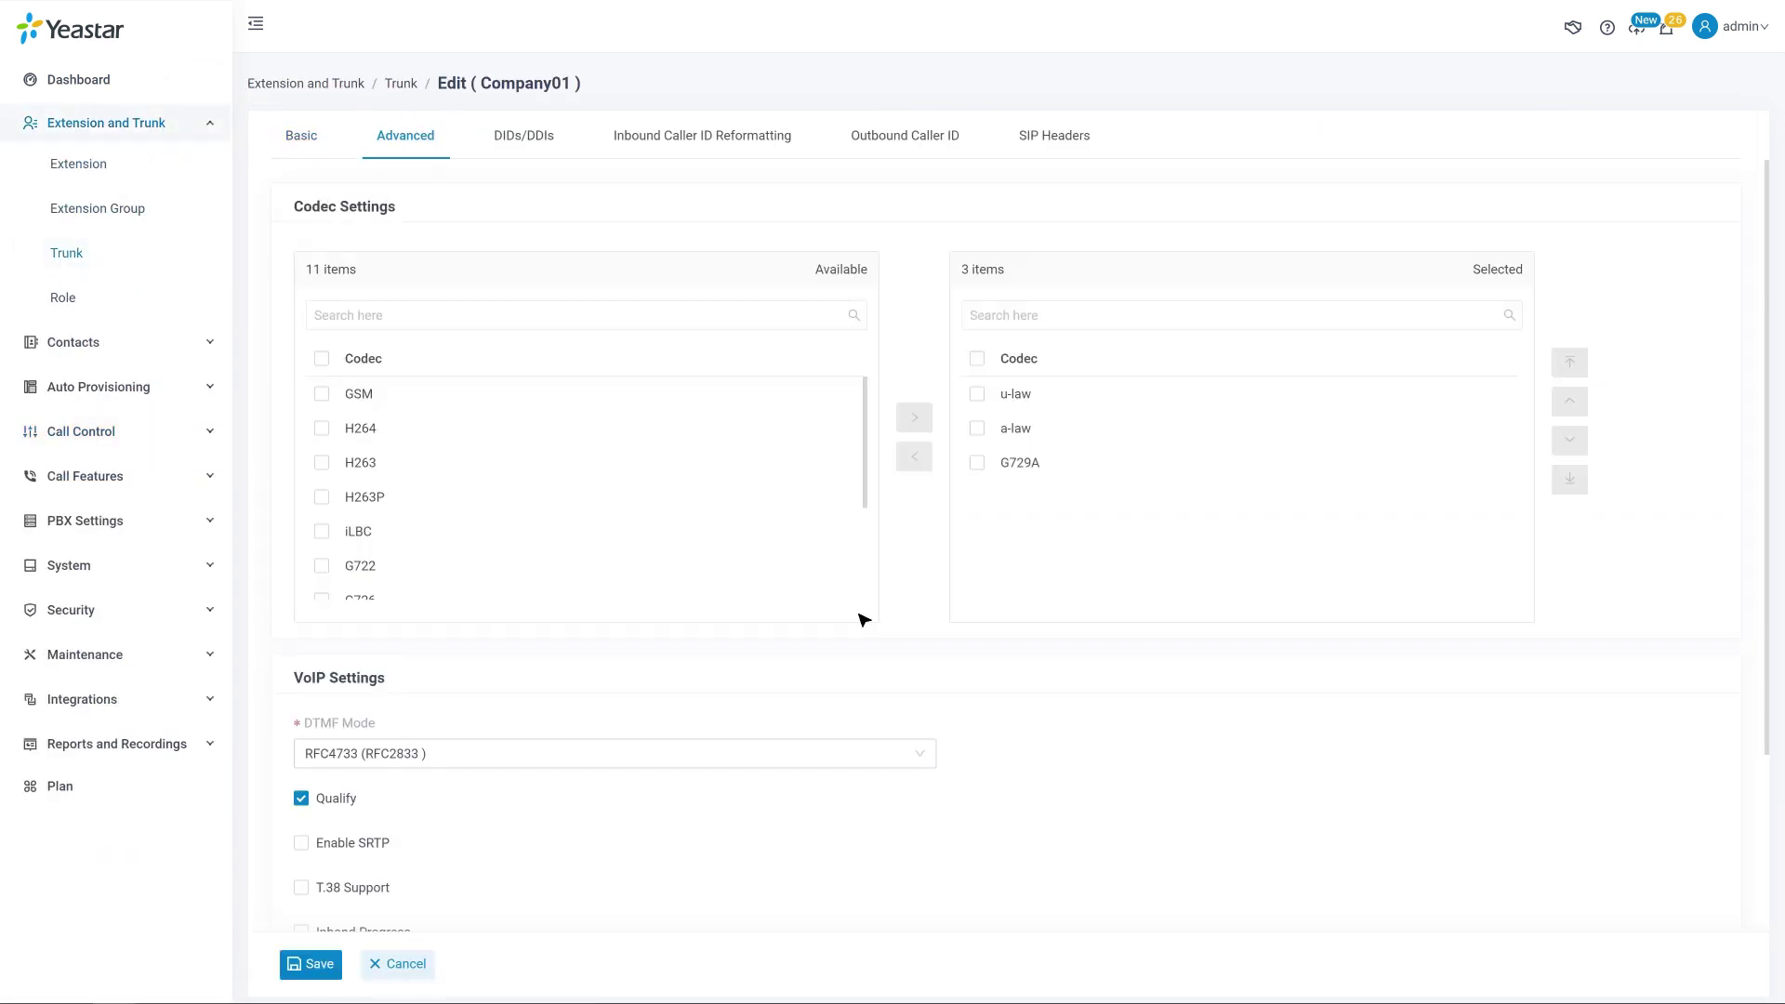
pyautogui.scroll(-3, 861, 617)
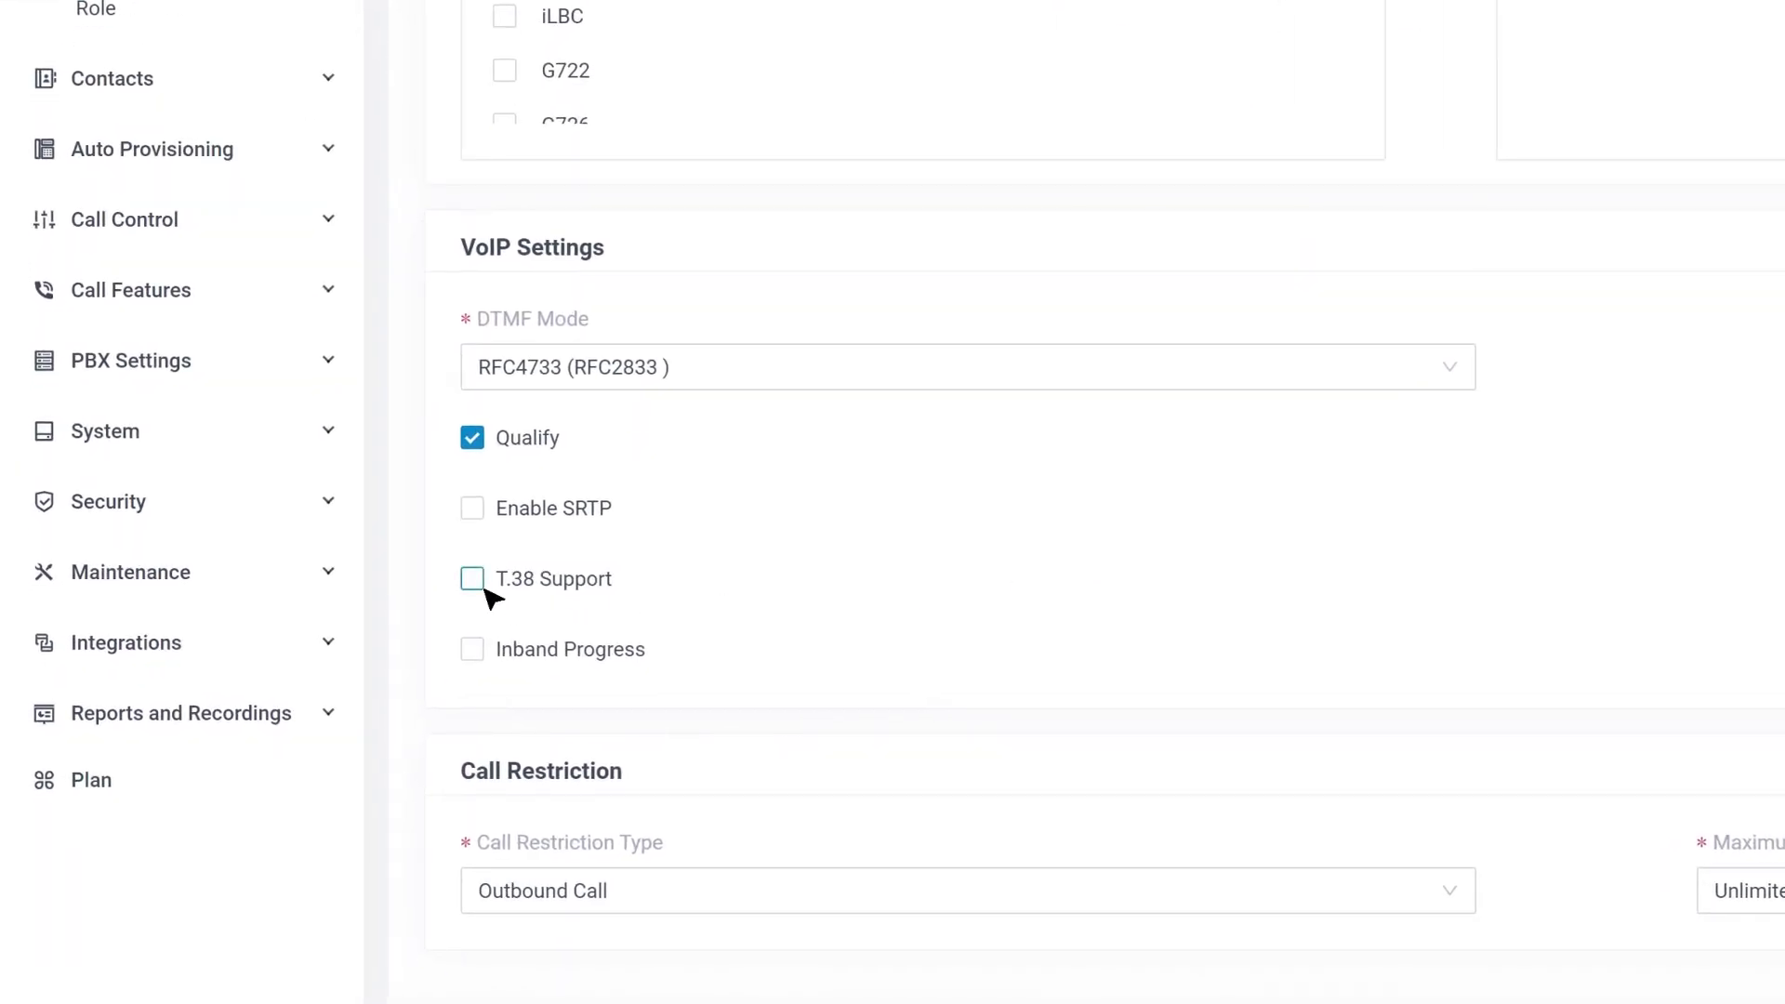
pyautogui.click(482, 587)
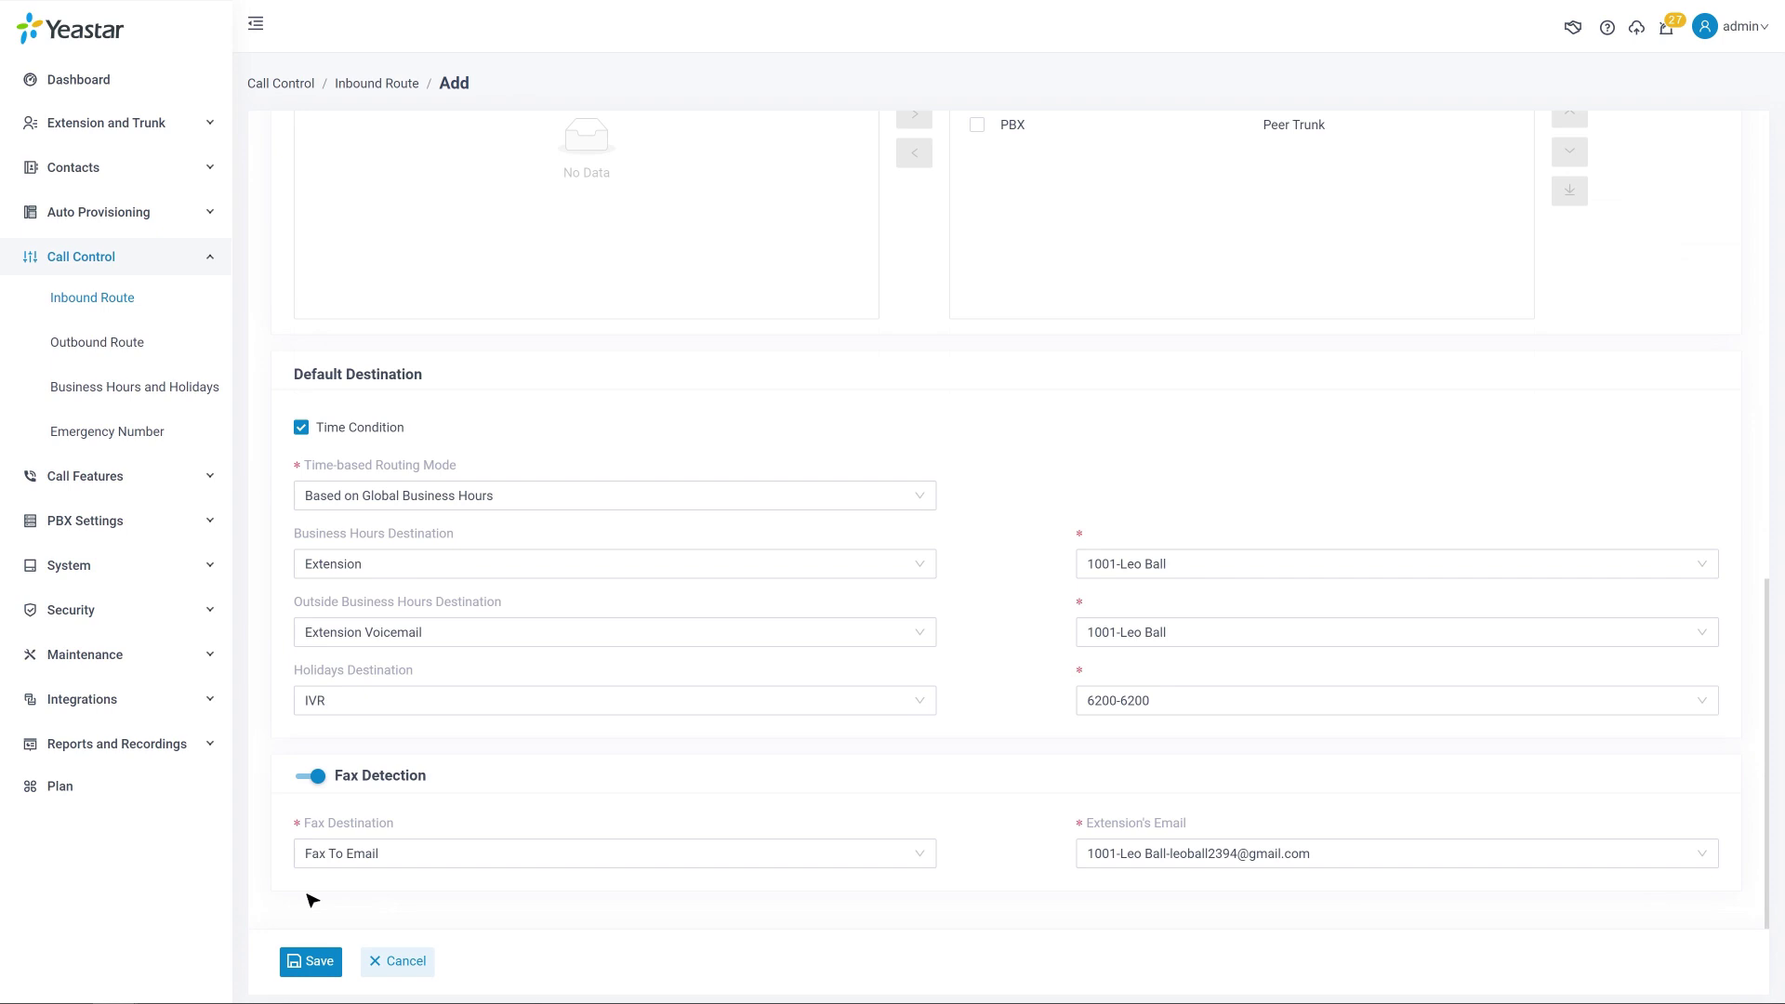
# Step: Save the Company01 inbound route, apply the configuration, and bring up Import Inbound Route
pyautogui.click(311, 961)
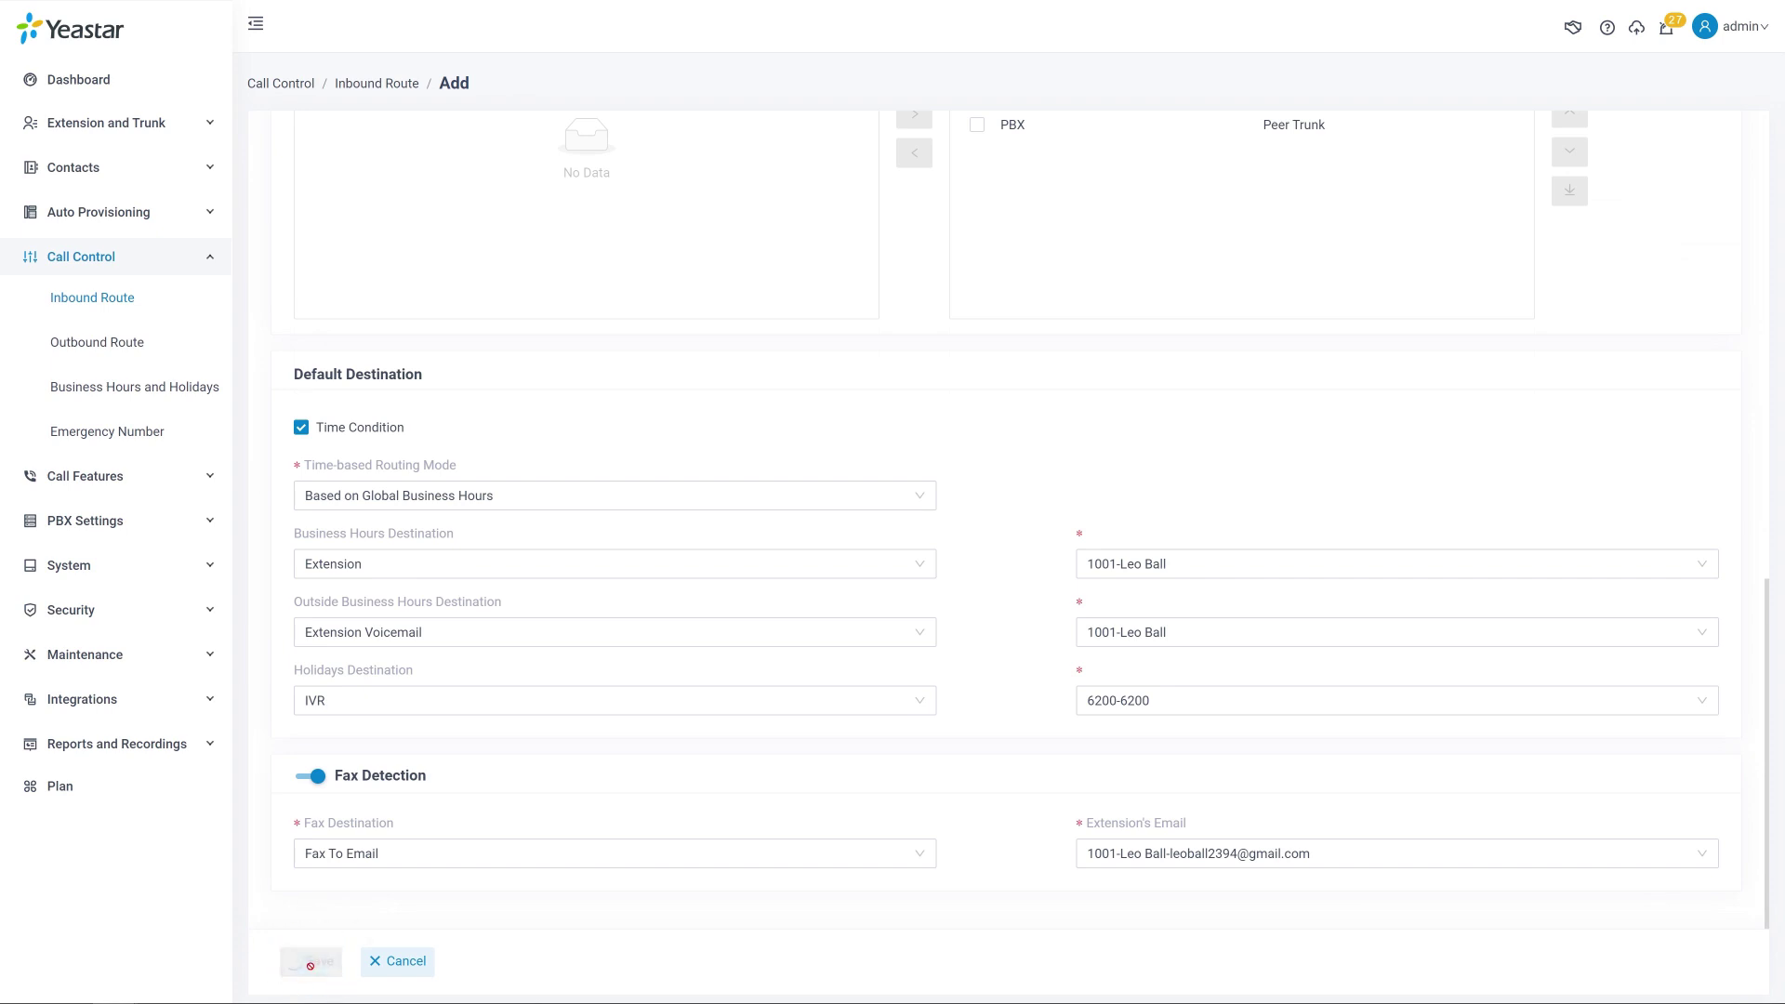
pyautogui.click(1521, 26)
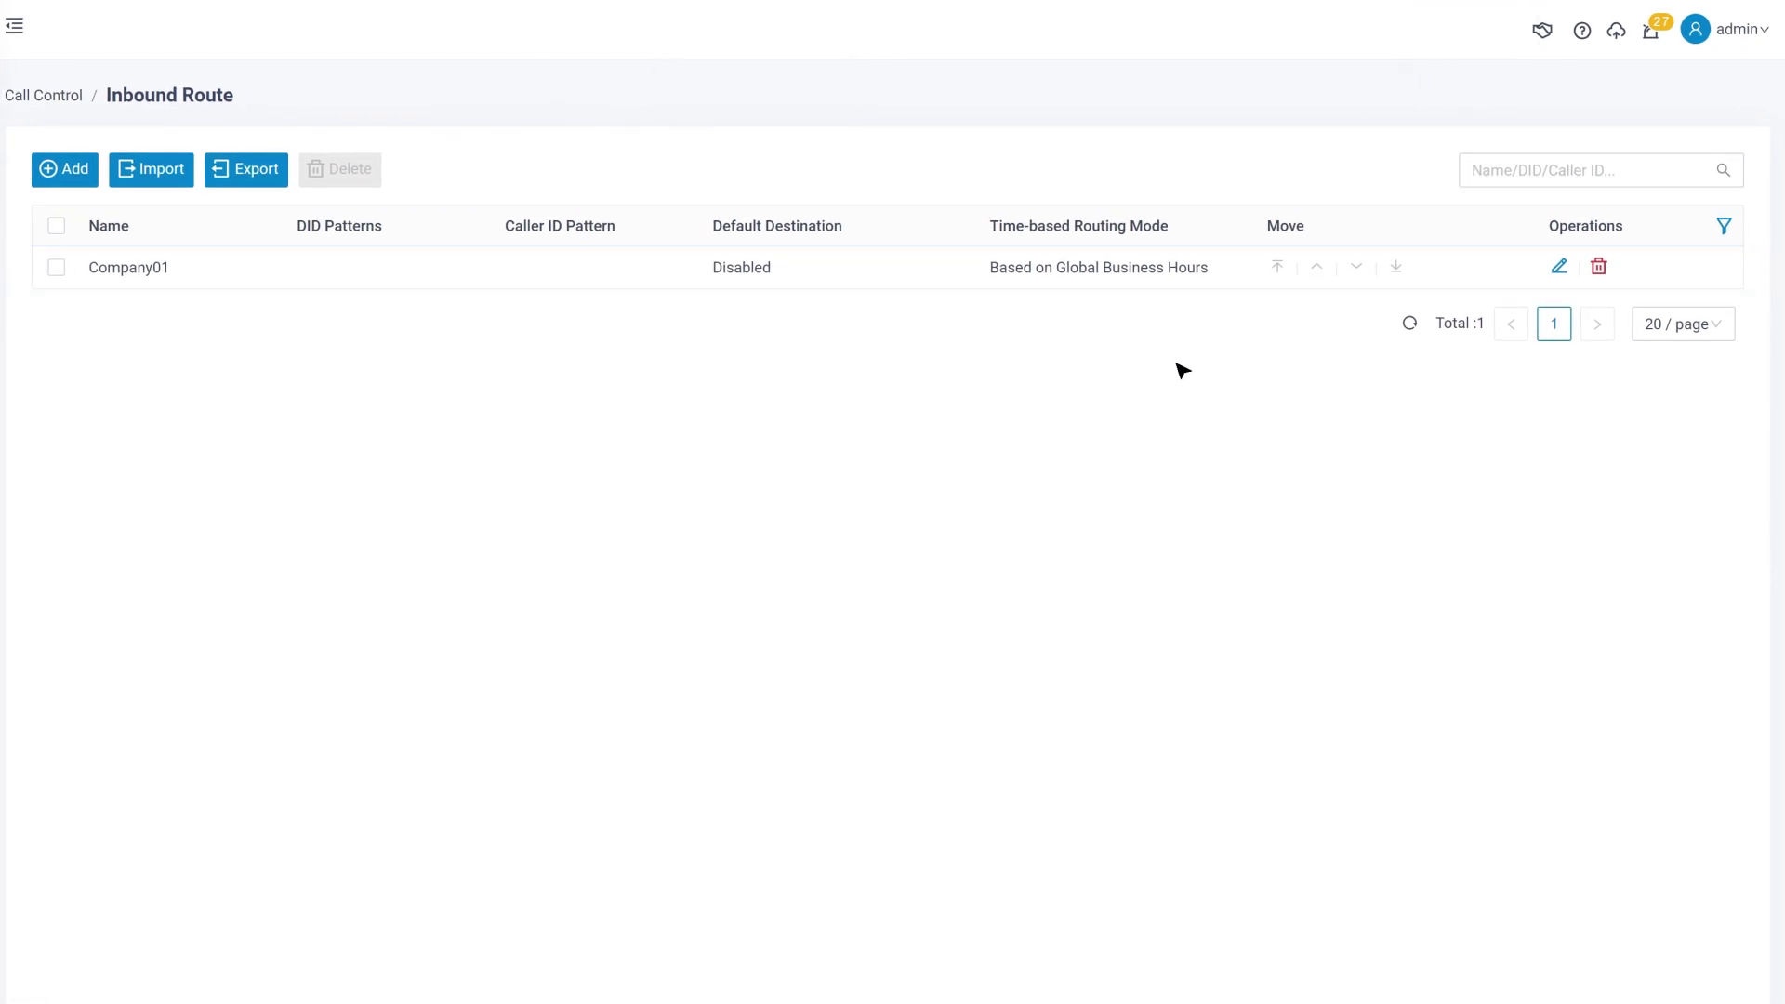
pyautogui.click(152, 168)
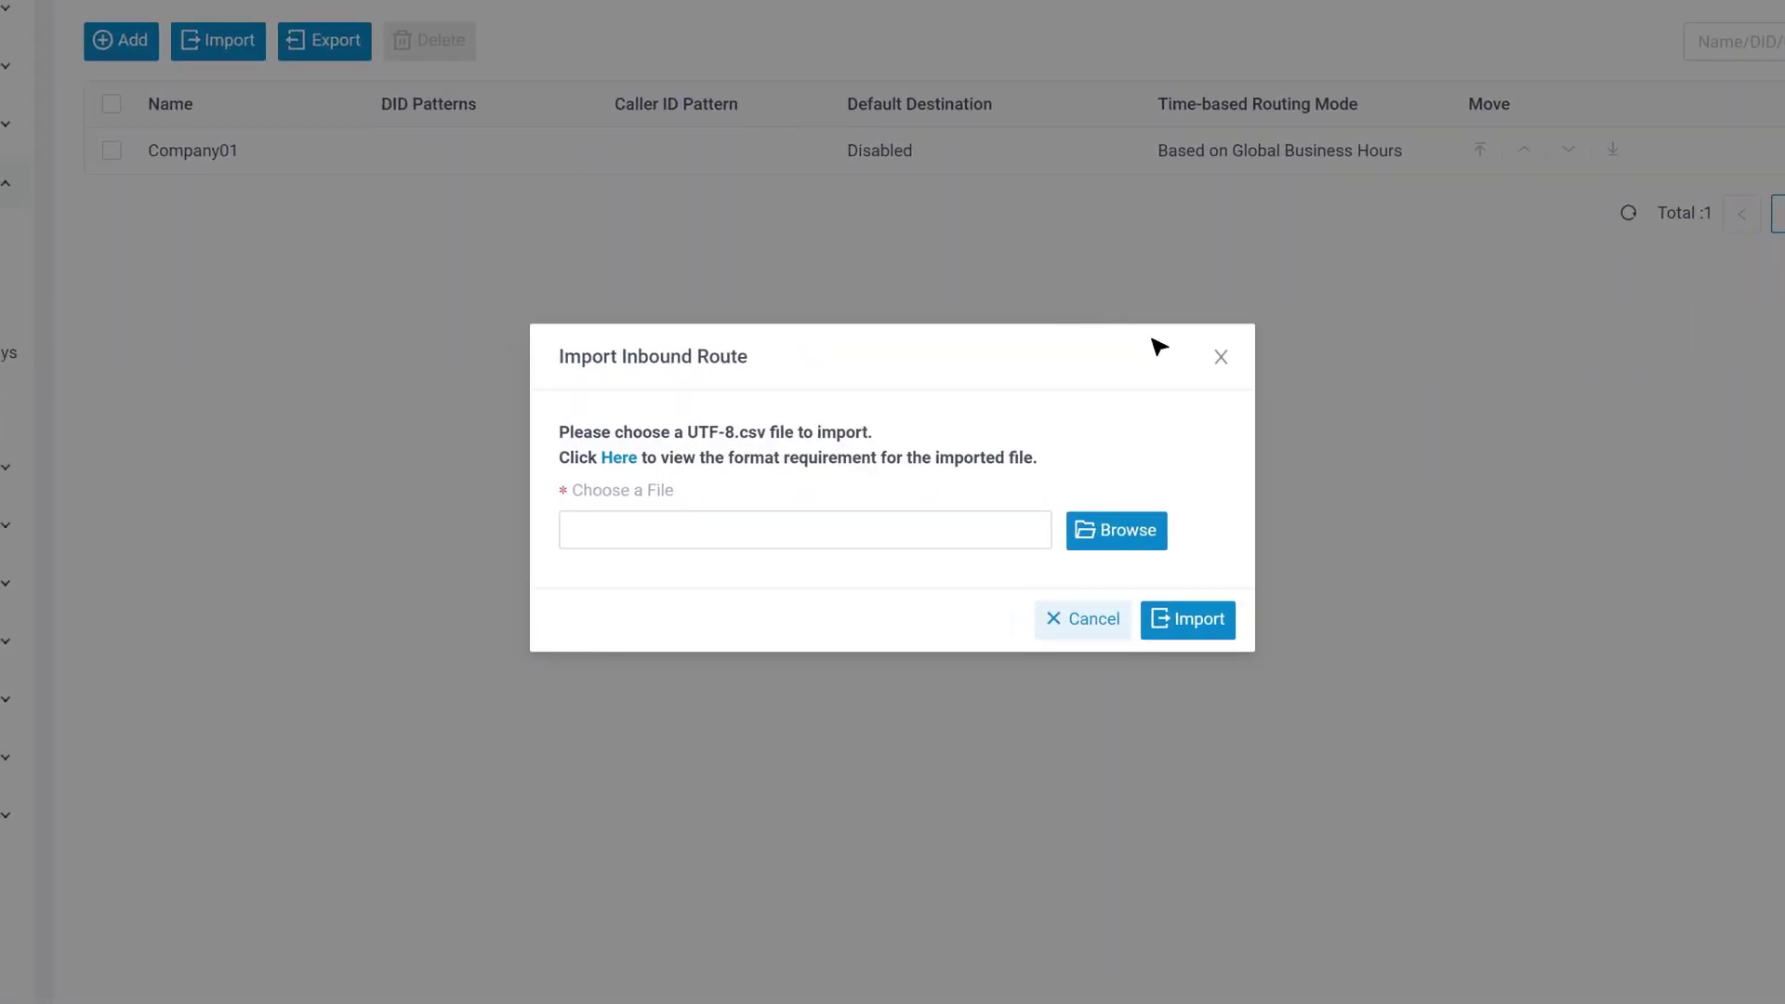
# Step: Dismiss the Import dialog, move Company02 up and Company01 down, and apply the order
pyautogui.click(1221, 359)
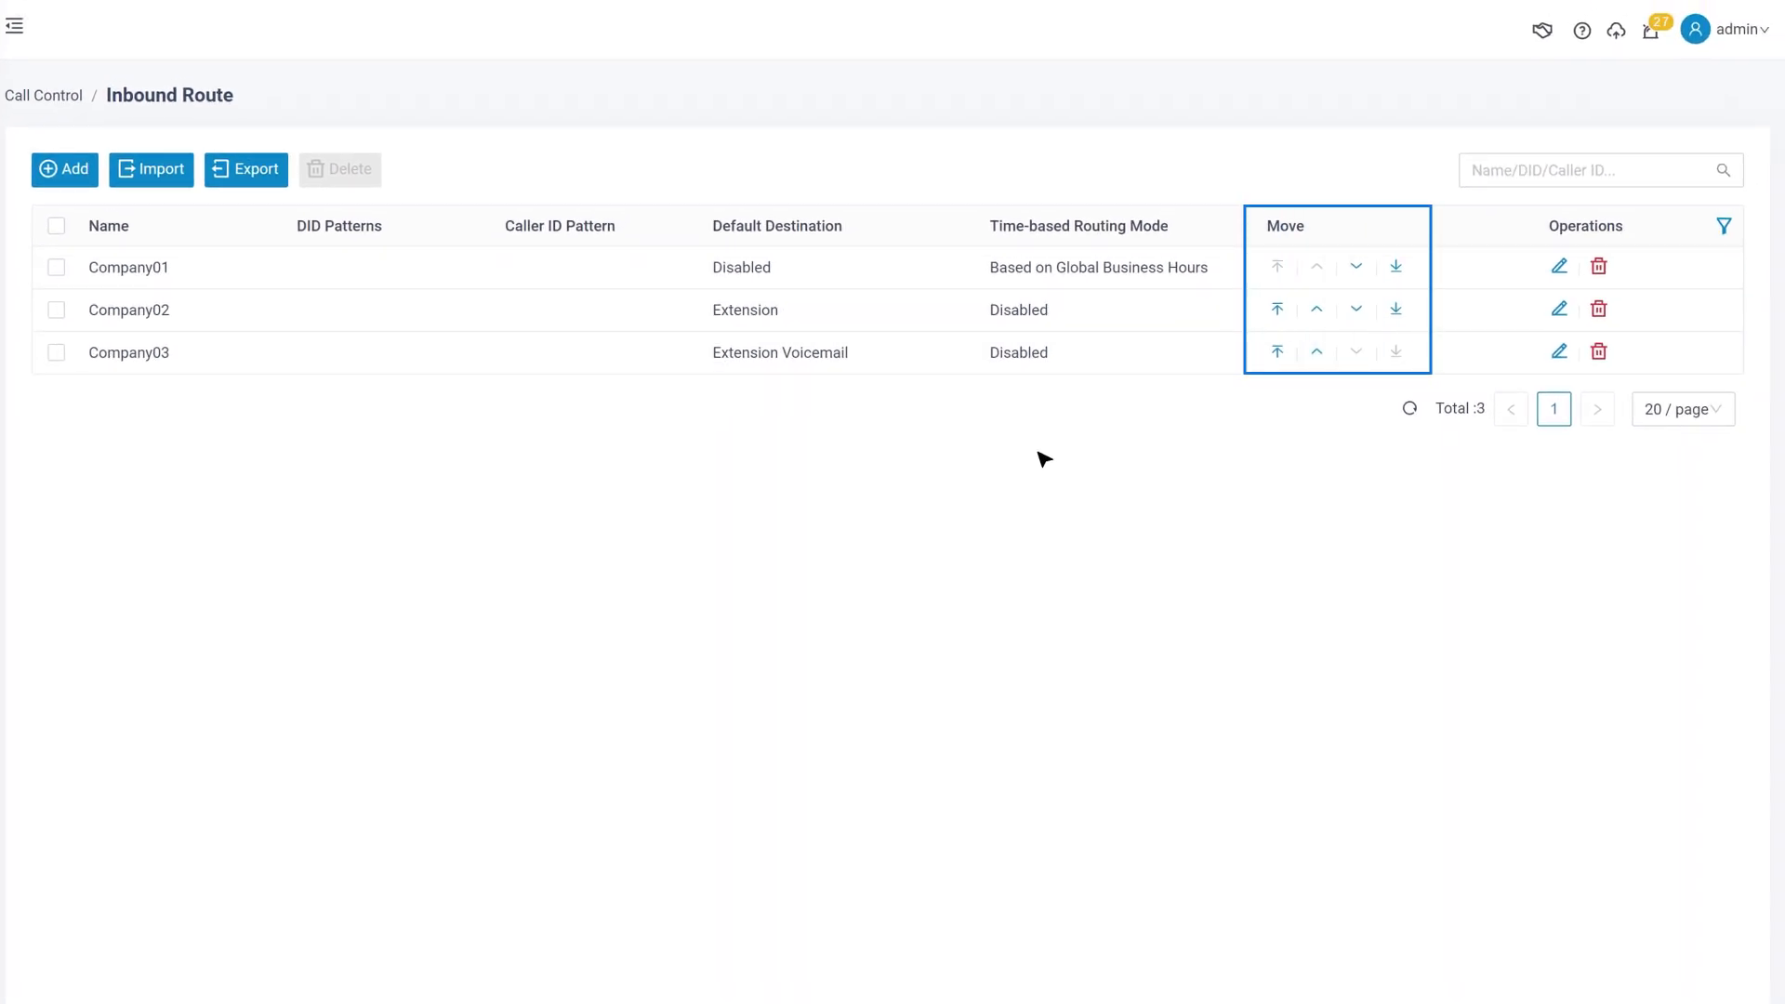
pyautogui.click(1320, 314)
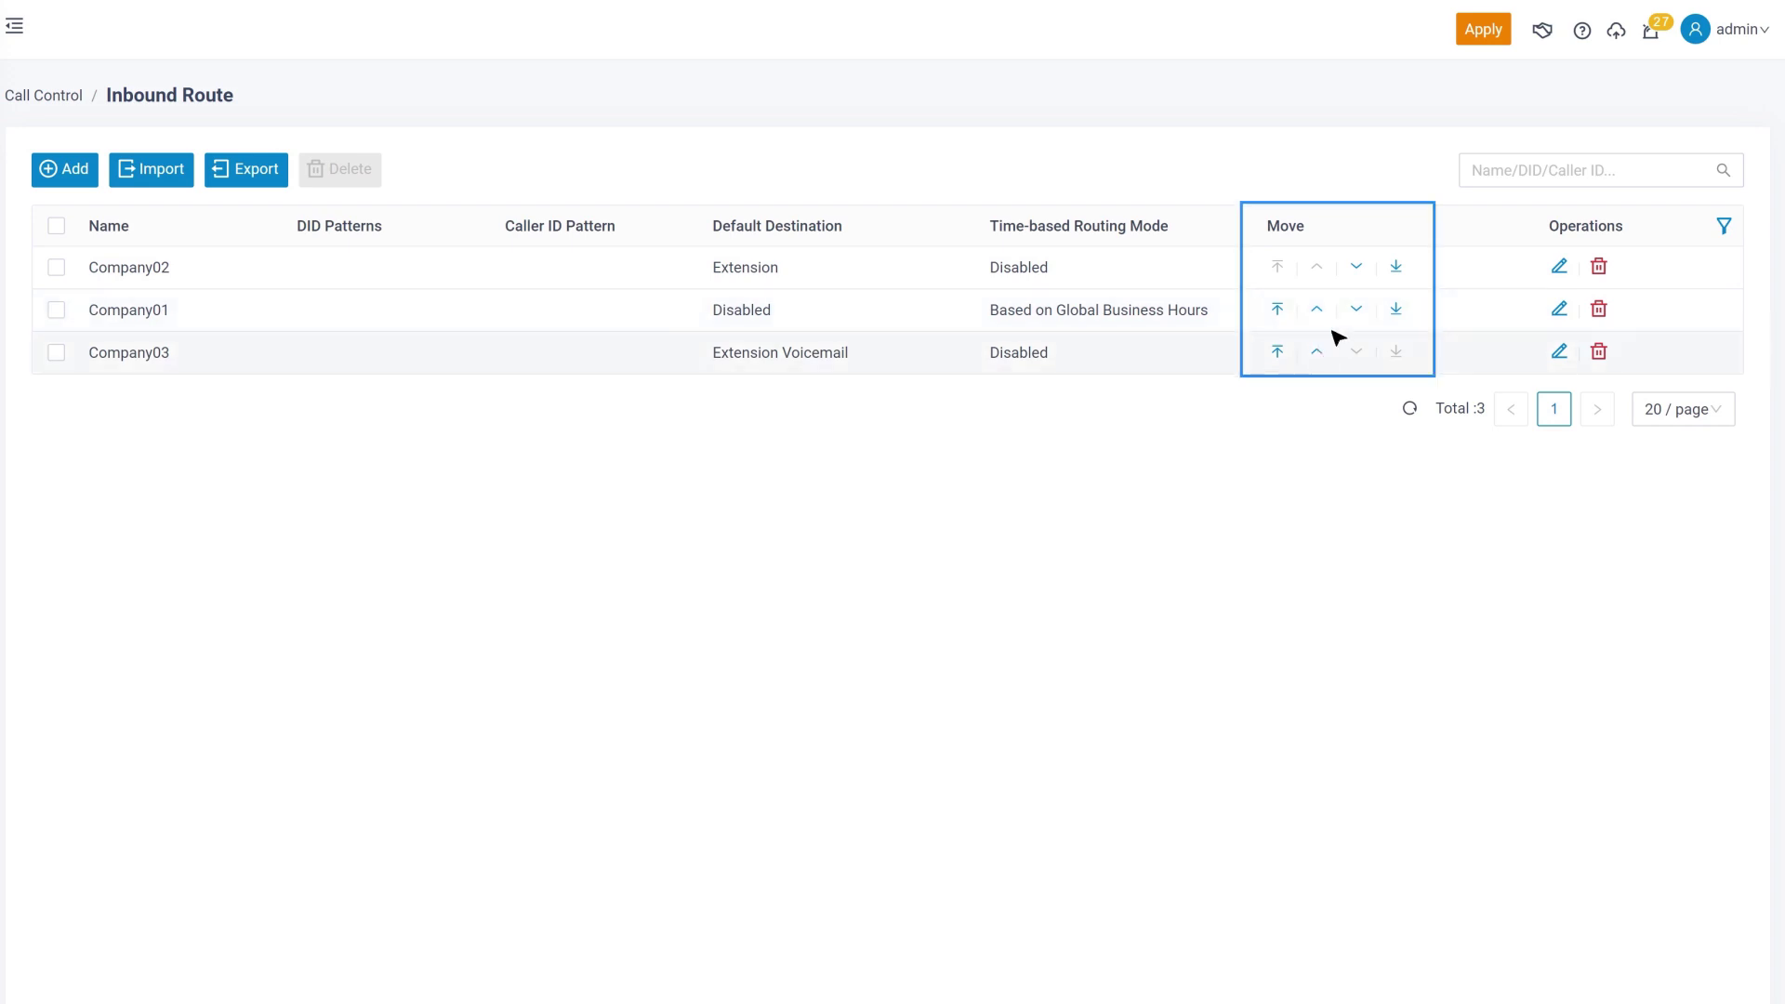
pyautogui.click(1357, 313)
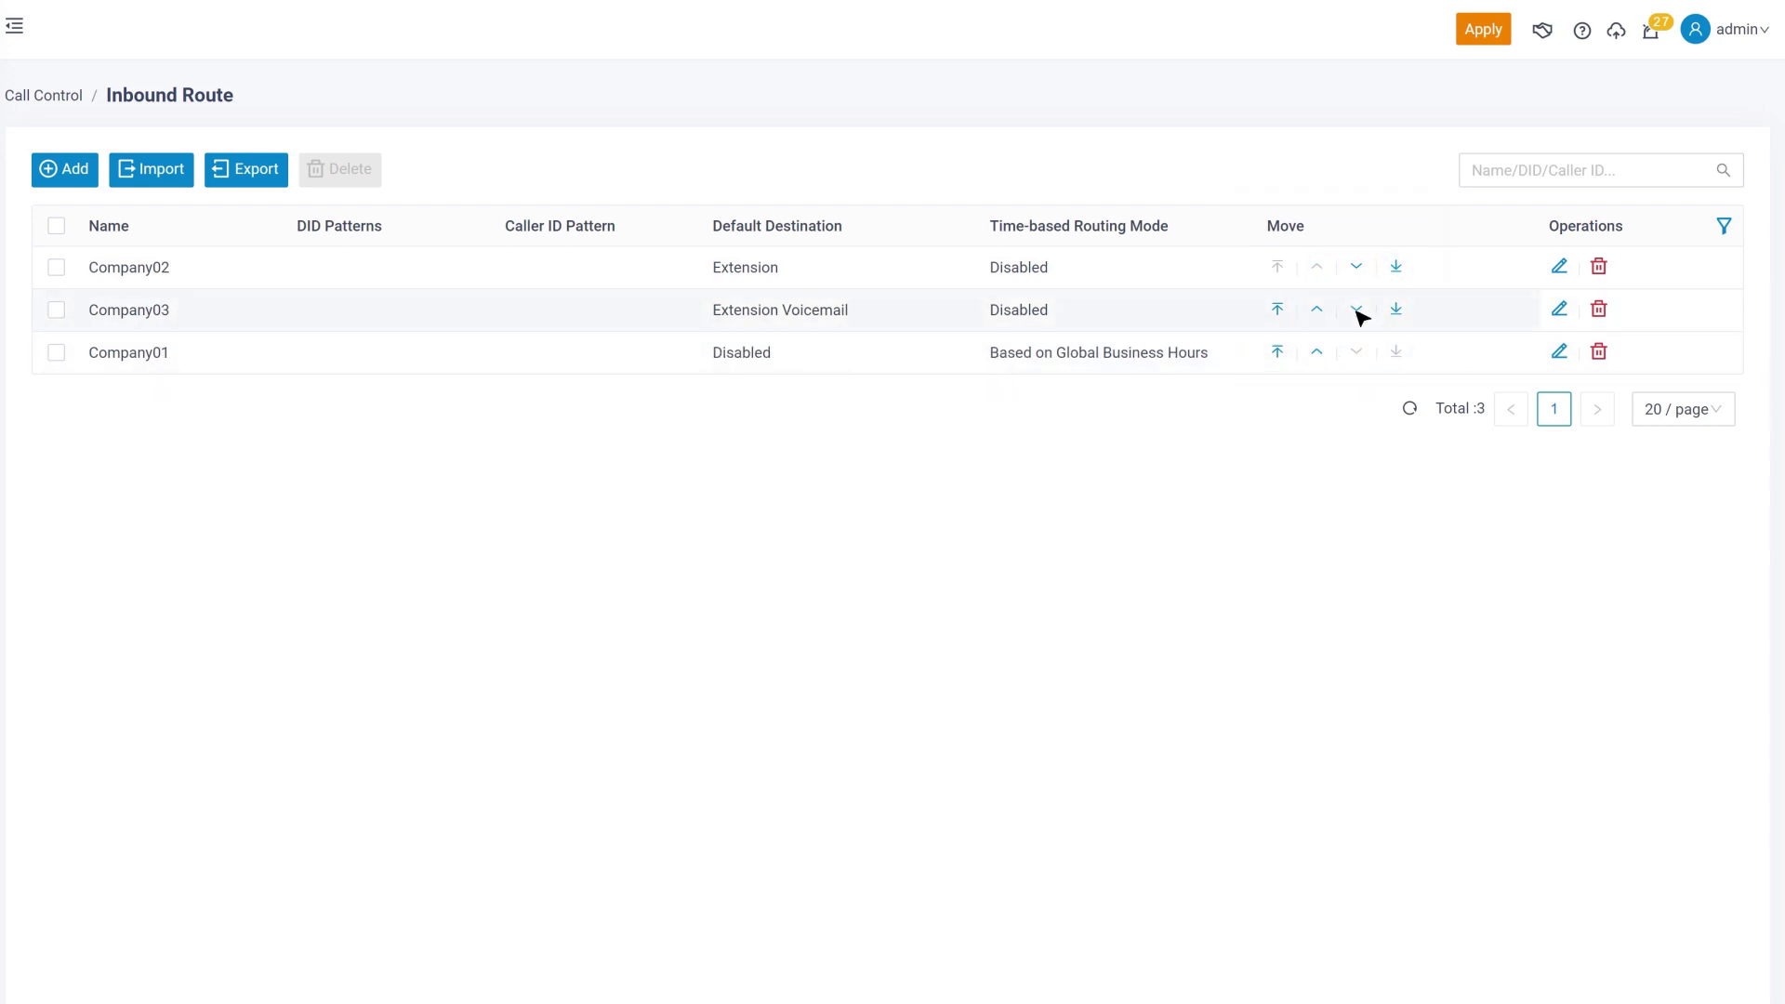
pyautogui.click(1495, 39)
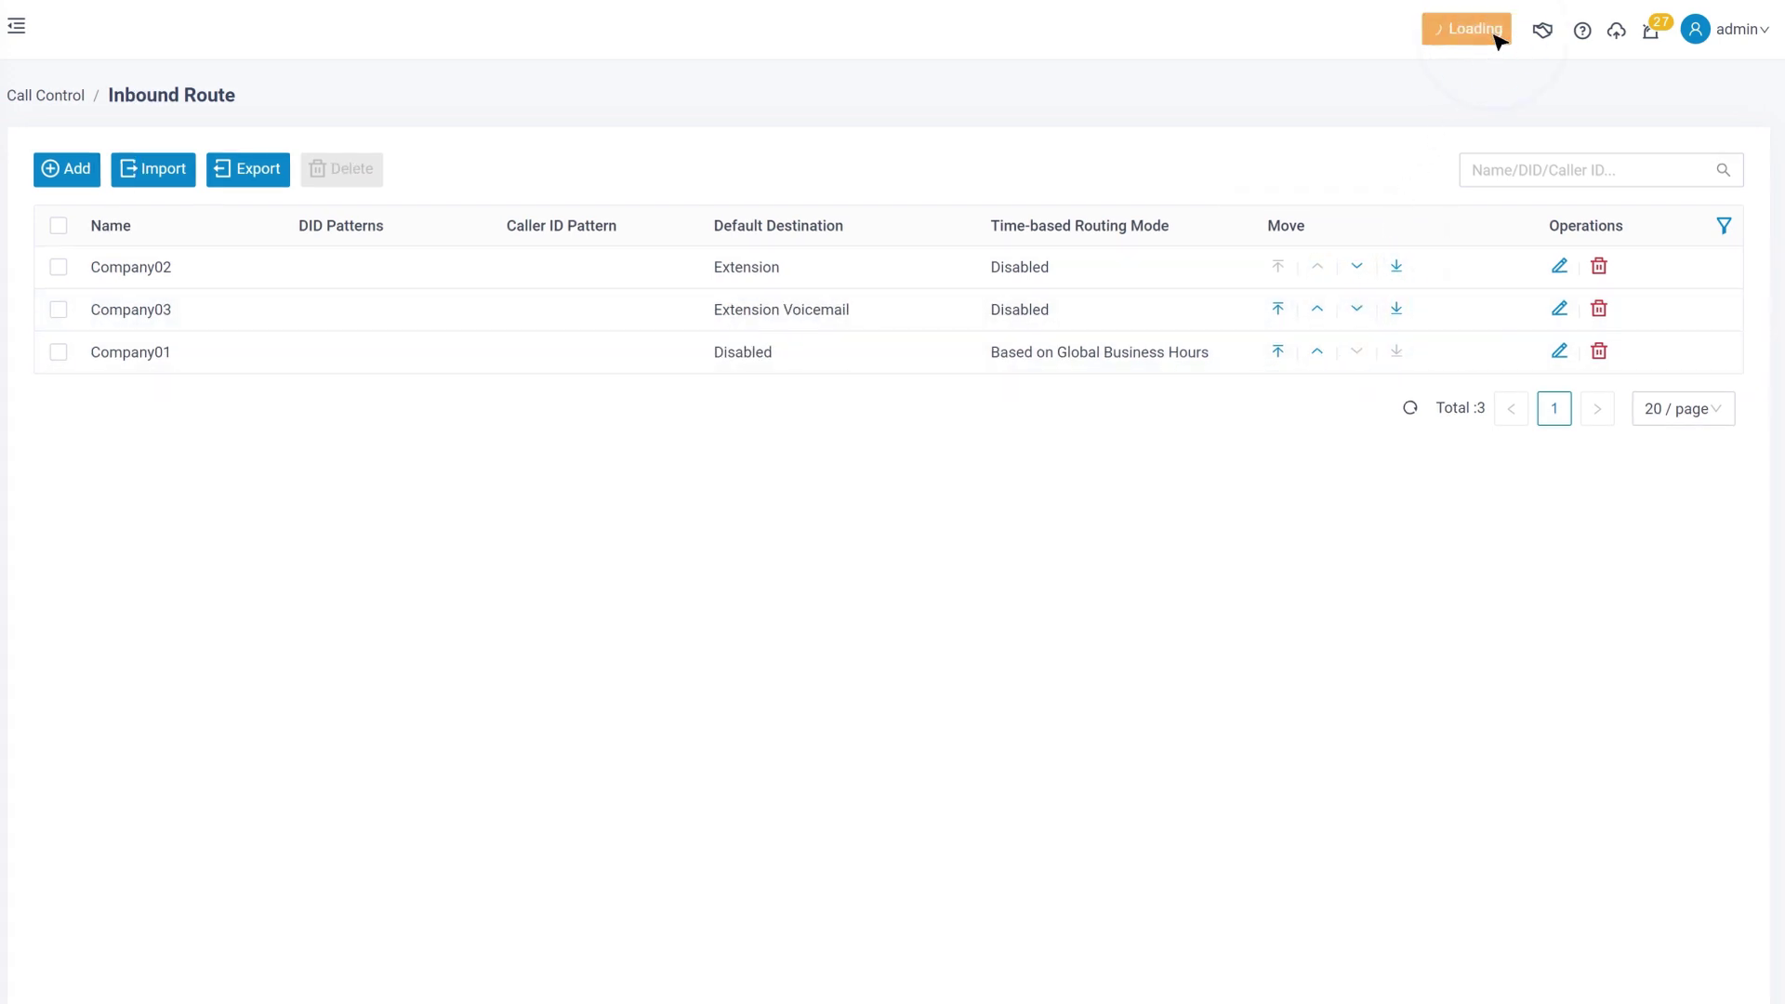